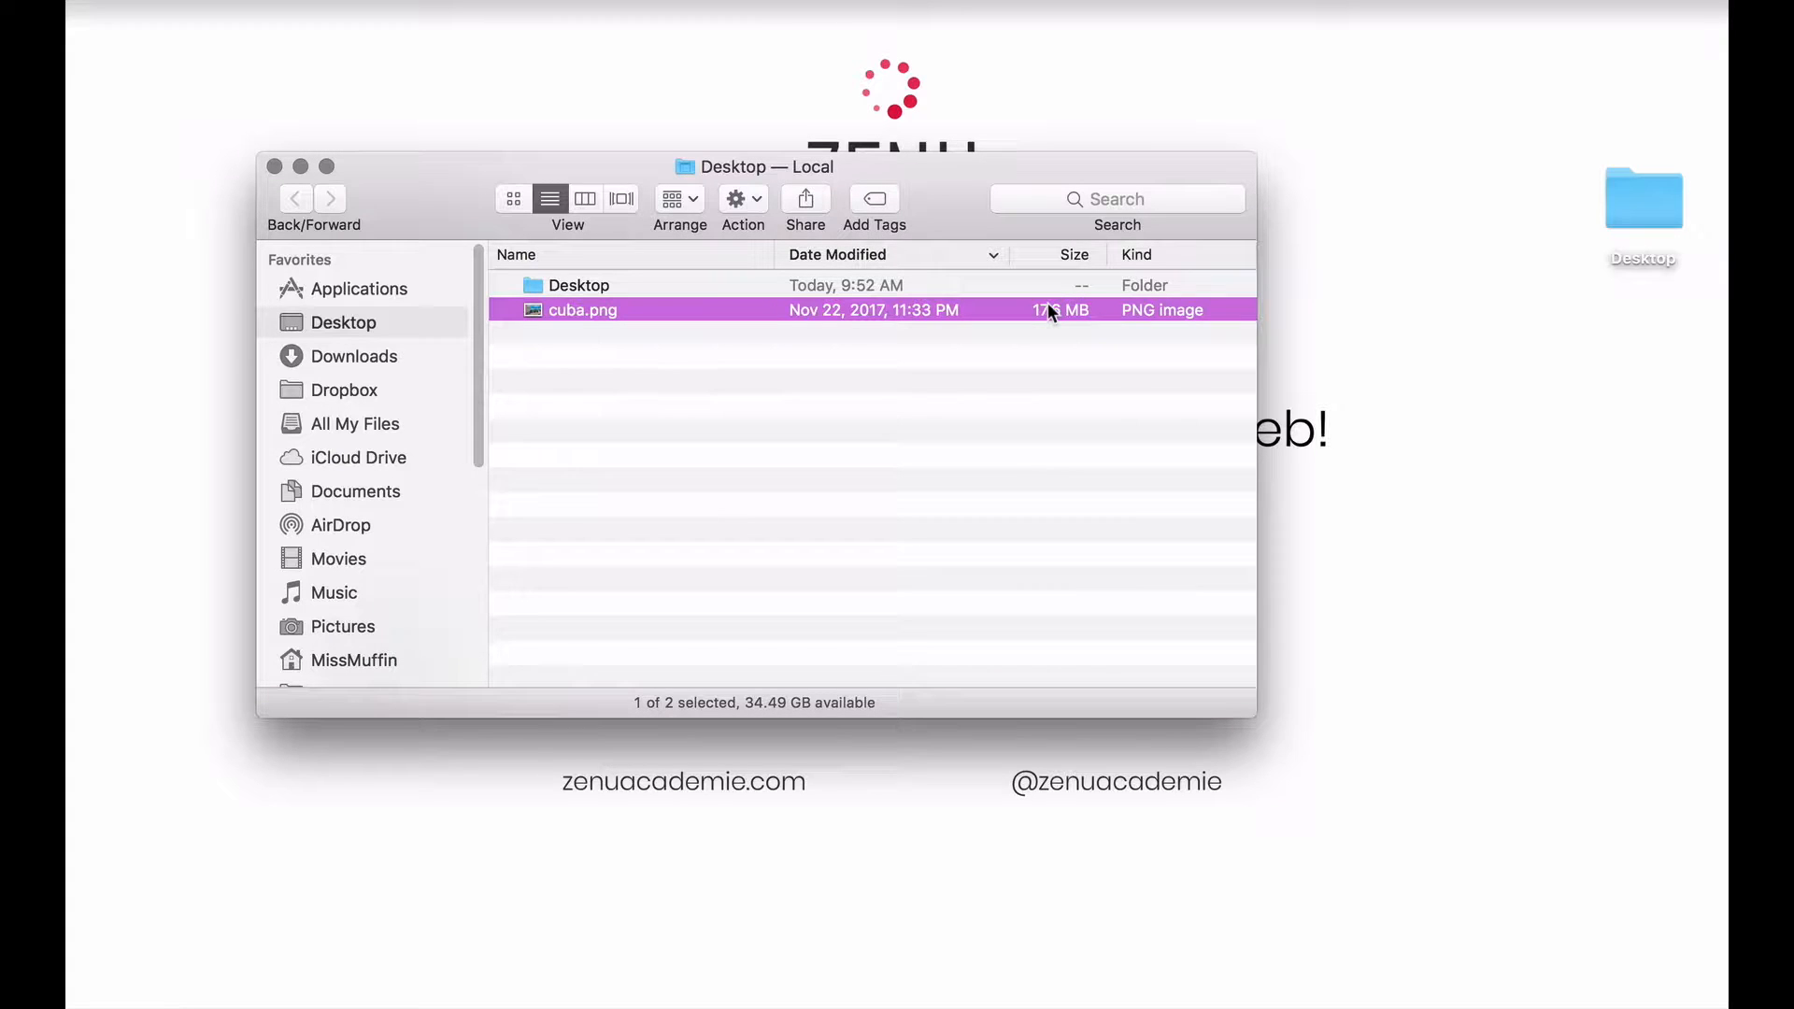
# Open the desktop image cuba.png in Adobe Photoshop CC 2017.
pyautogui.moveTo(420, 194); pyautogui.dragTo(530, 280)
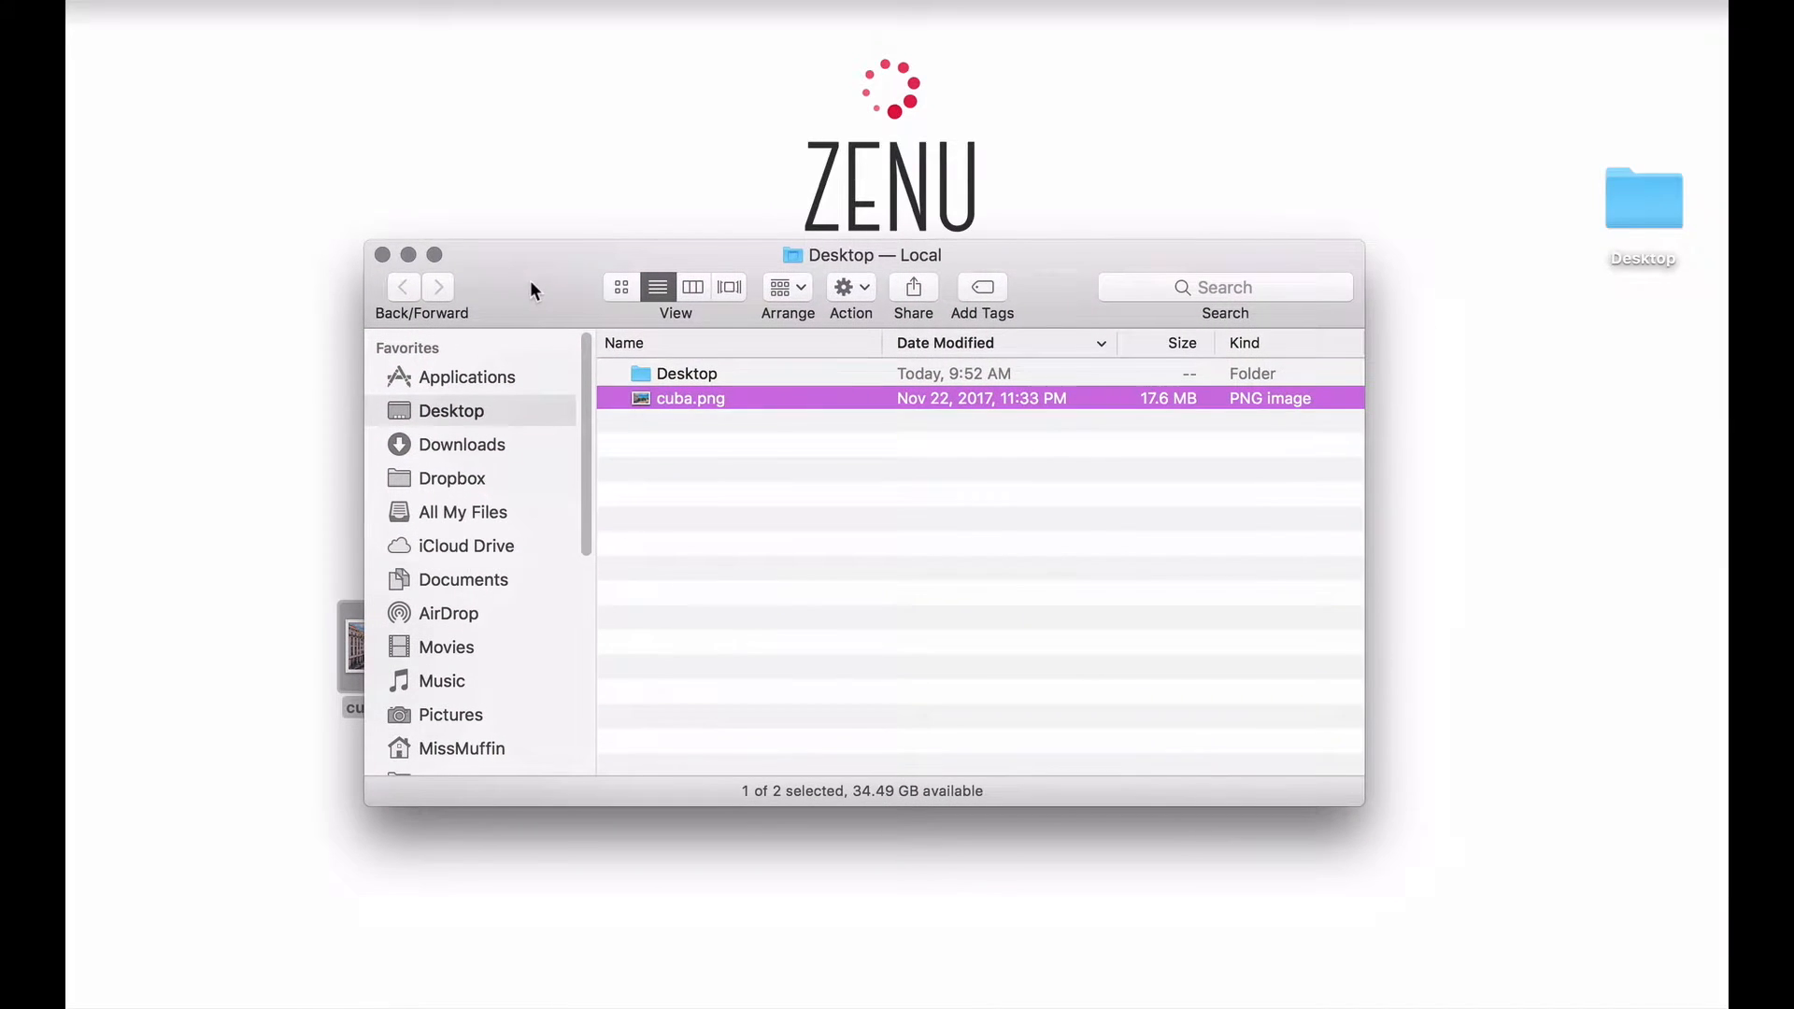
pyautogui.rightClick(671, 405)
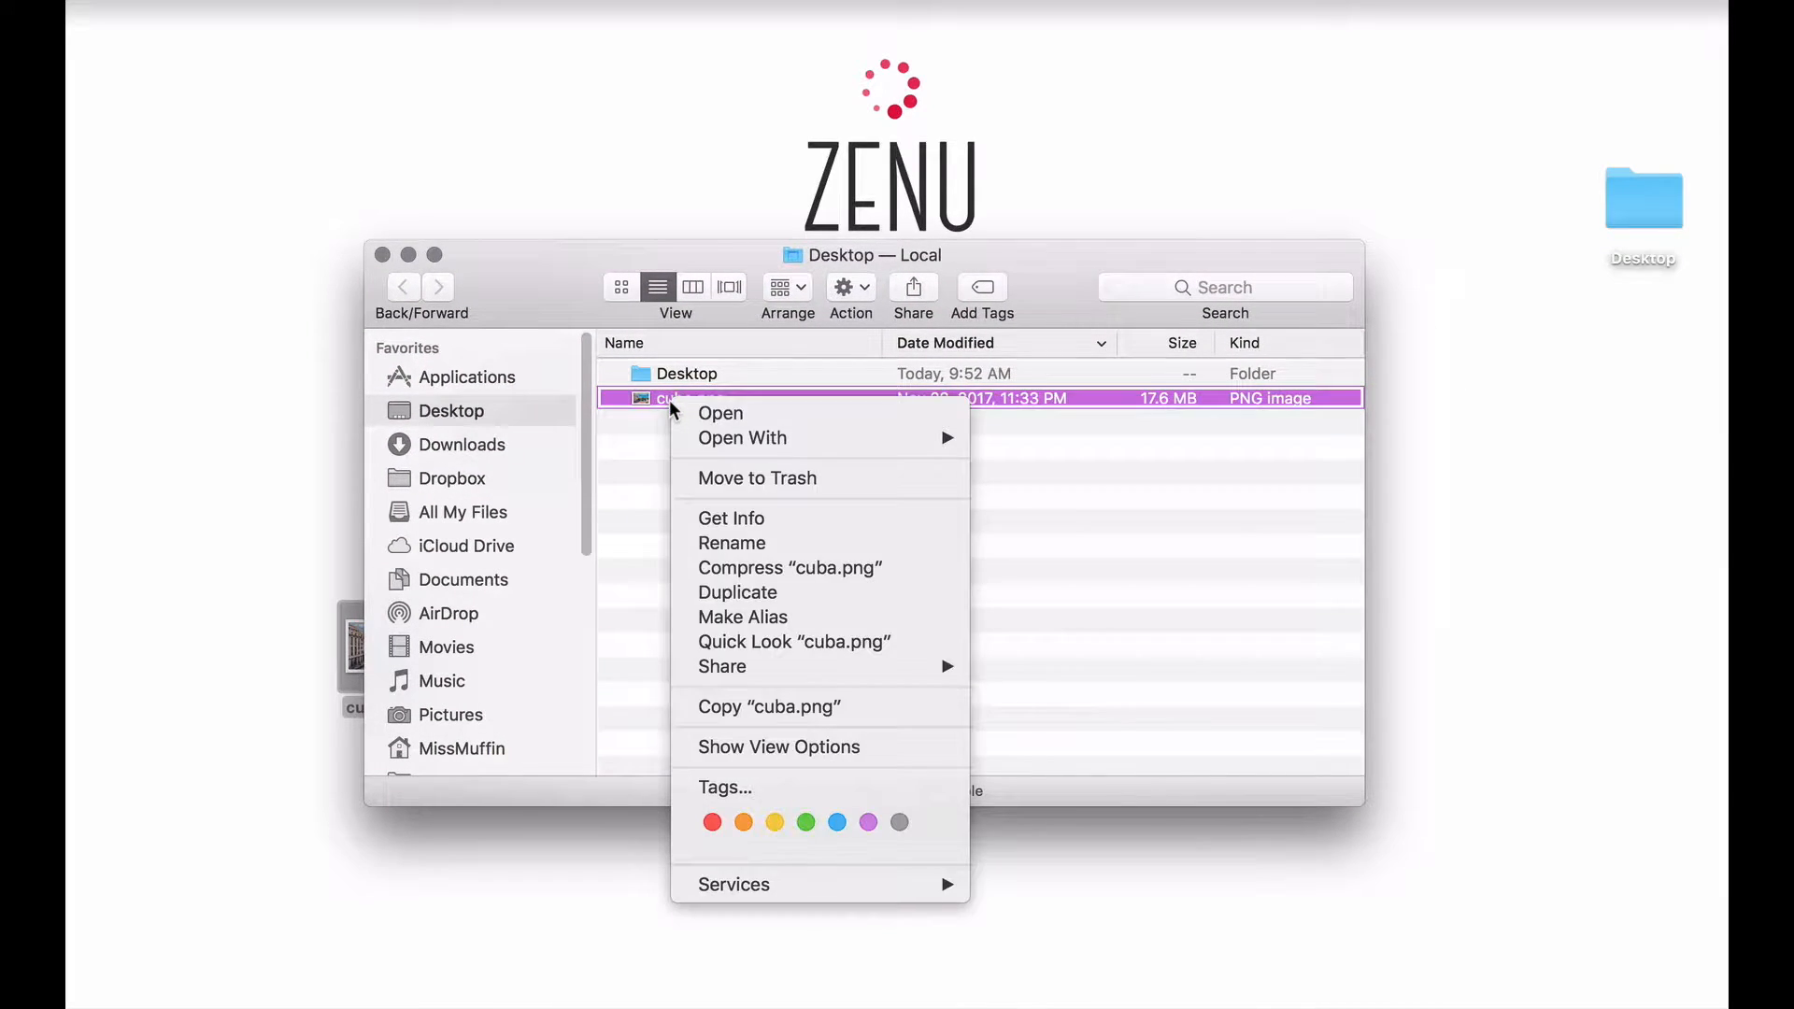
pyautogui.moveTo(698, 445)
pyautogui.click(1032, 449)
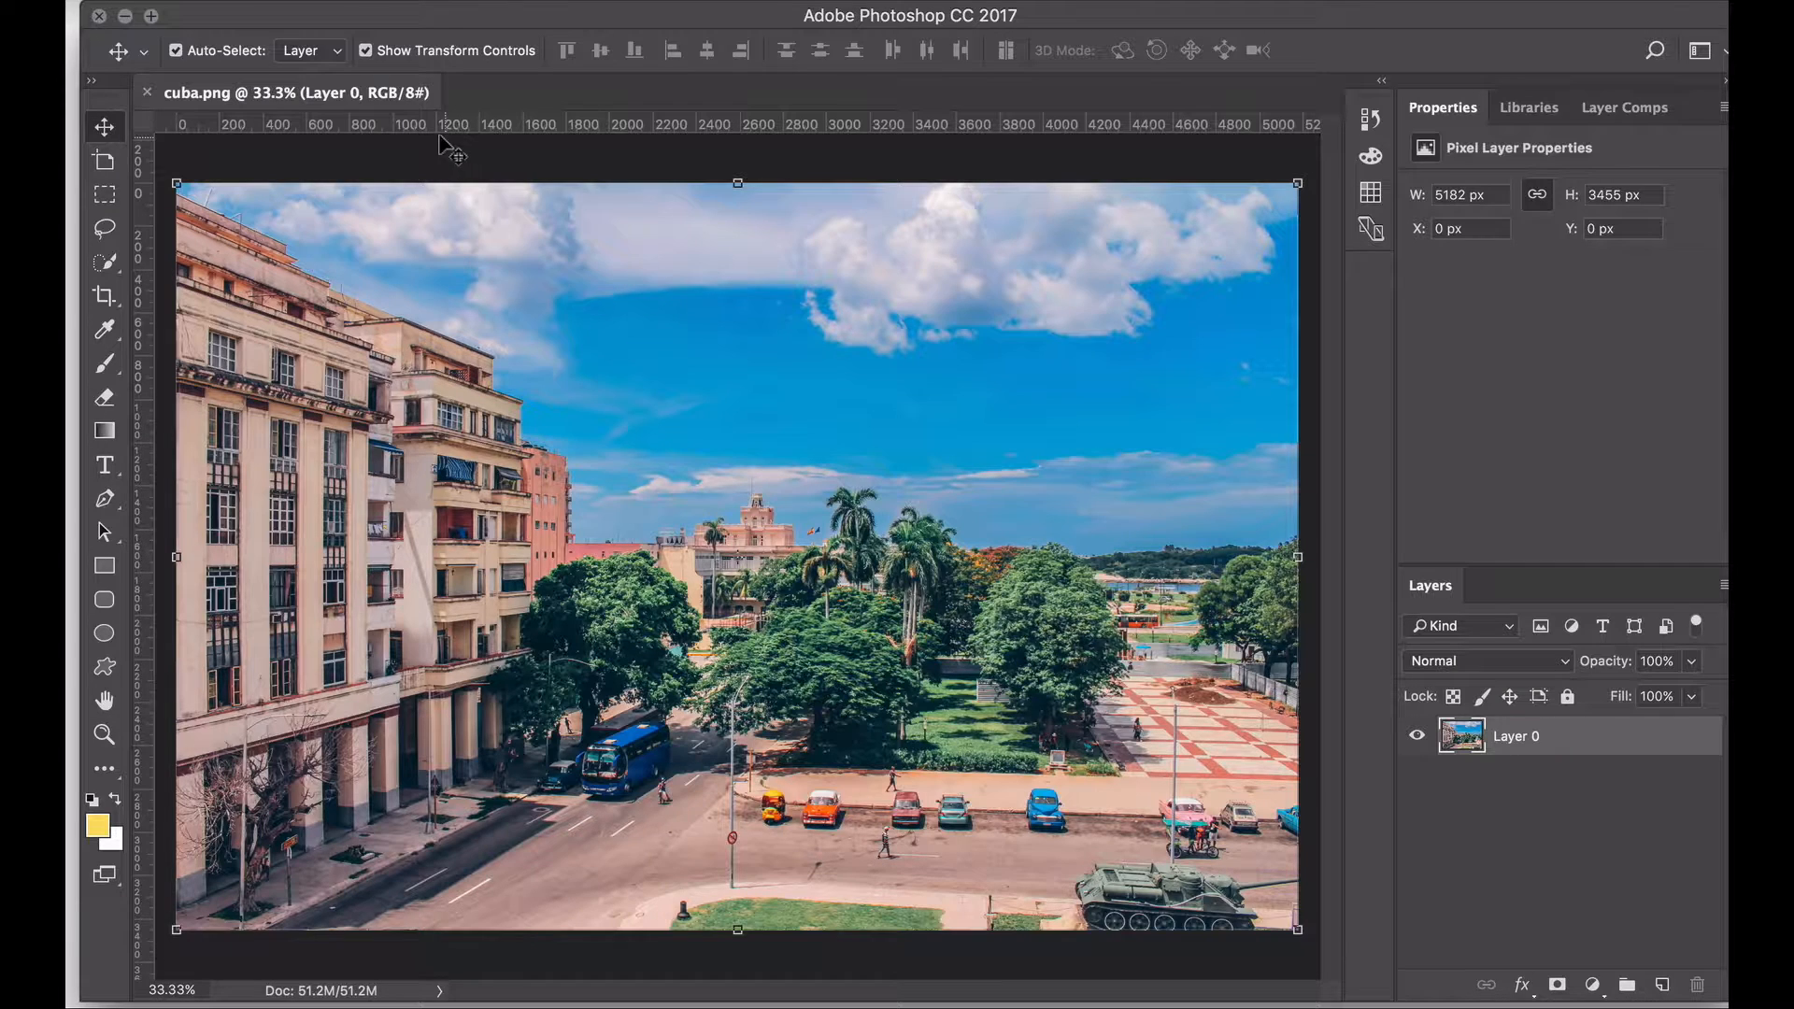
# Start exporting the image with Save for Web (Legacy).
pyautogui.click(295, 2)
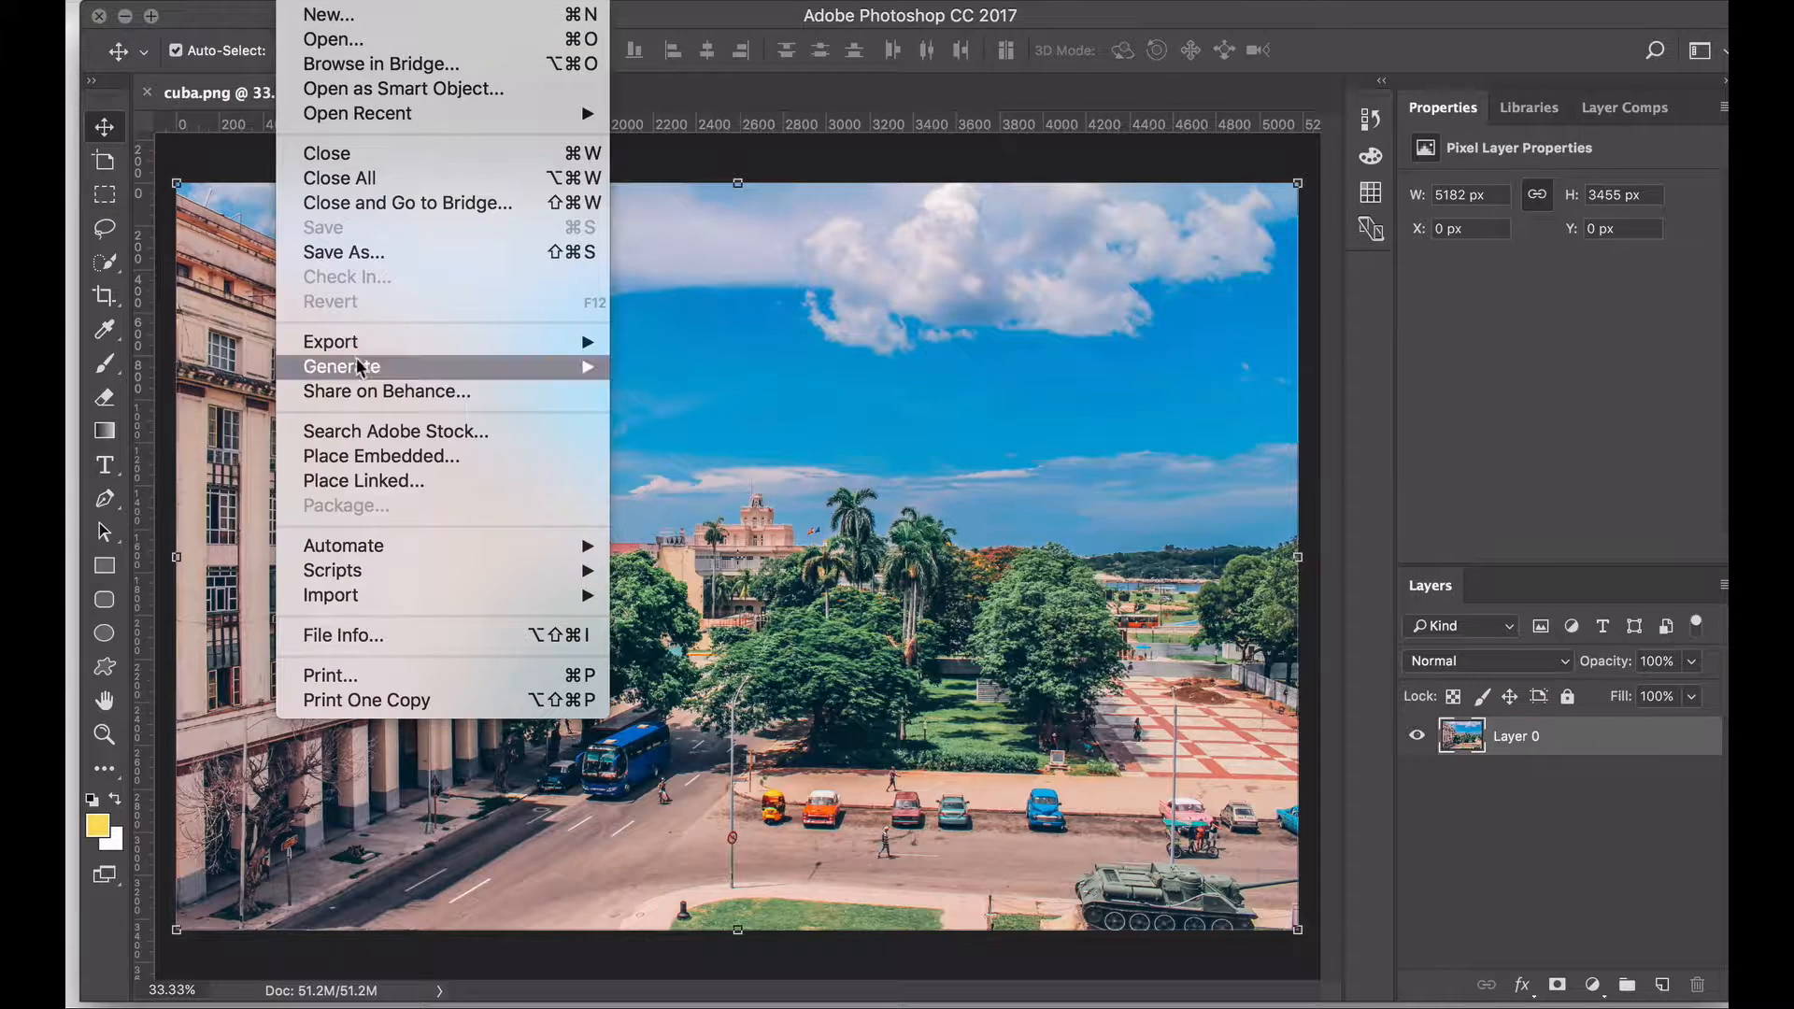
pyautogui.moveTo(361, 342)
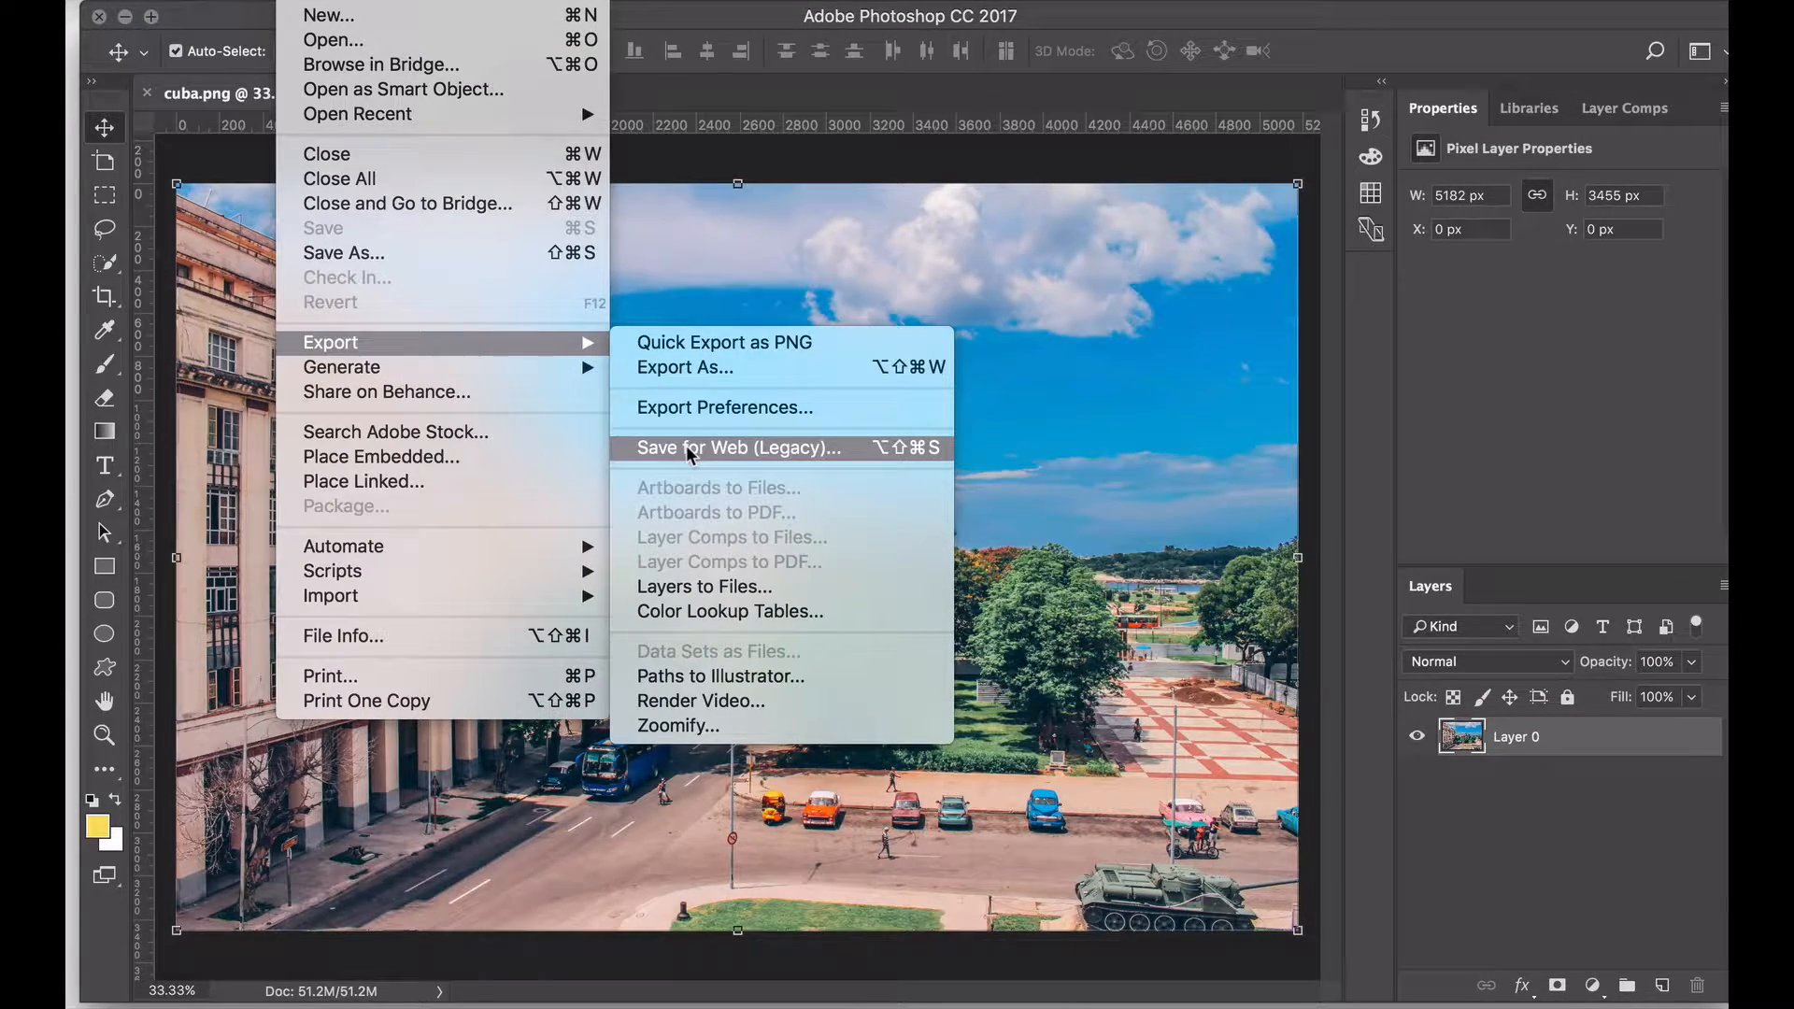
pyautogui.click(690, 448)
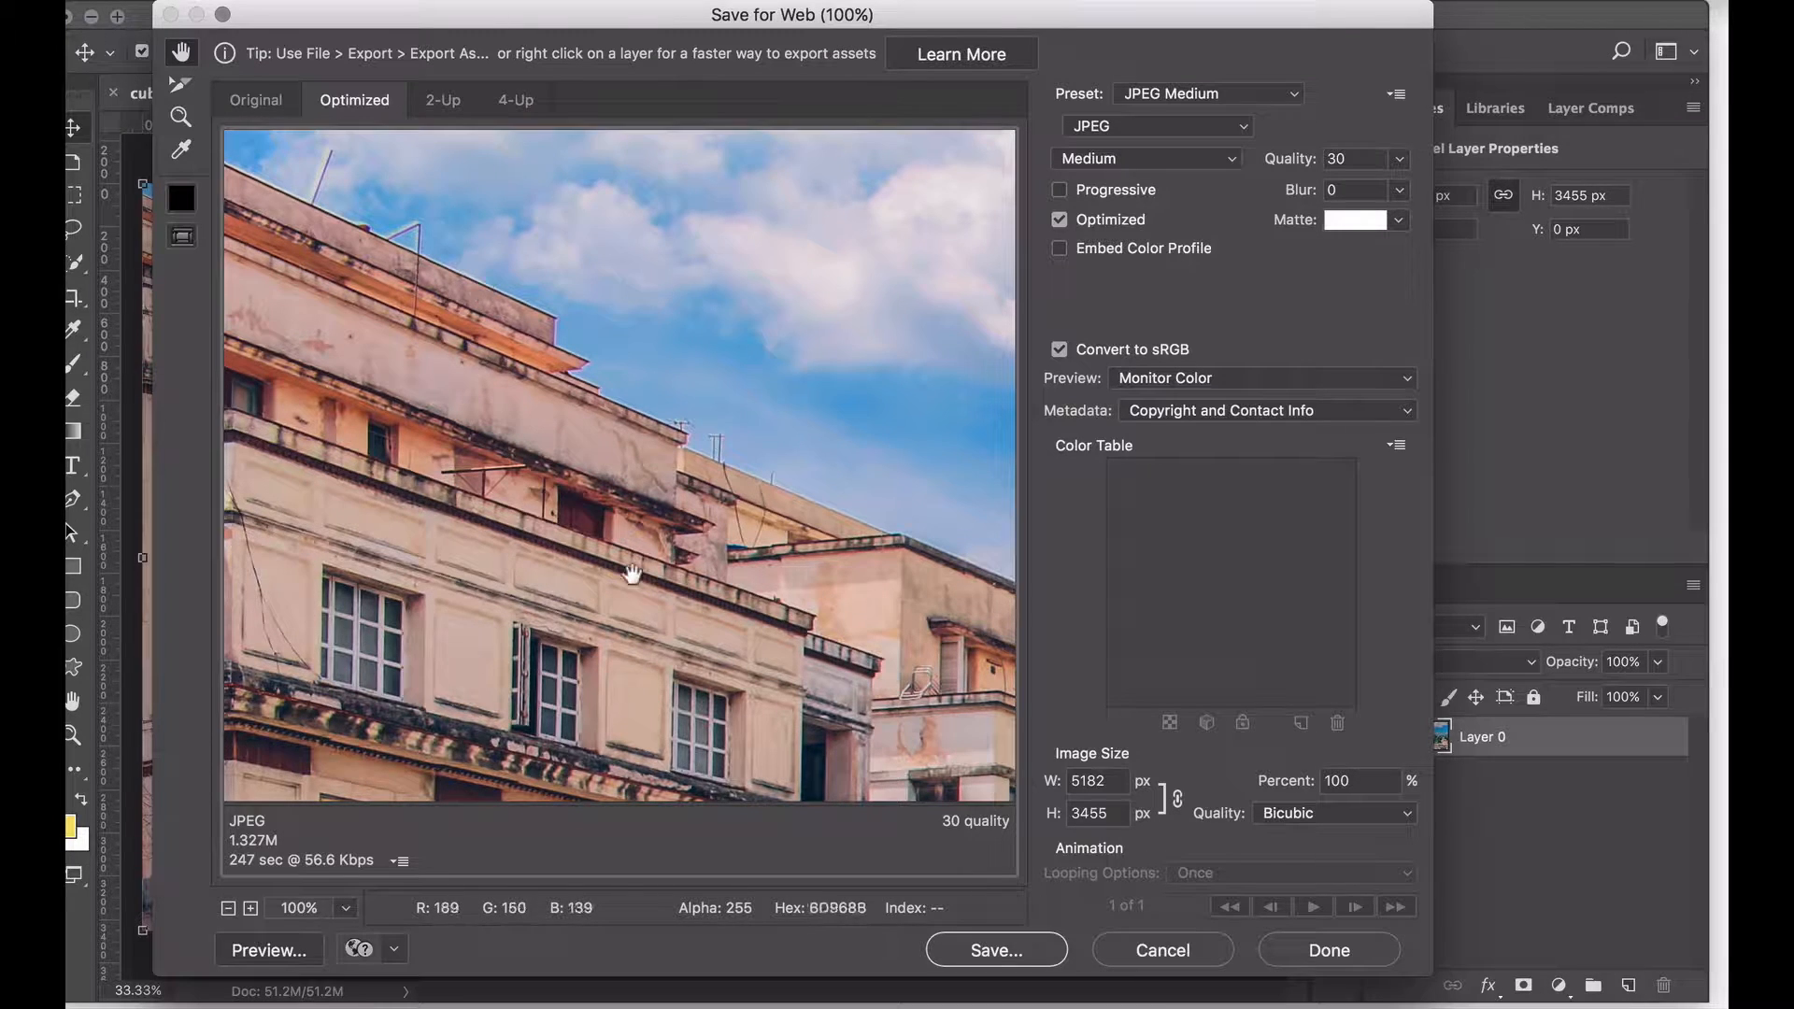
# Compare the building details in the original and optimized previews of the image.
pyautogui.moveTo(637, 580); pyautogui.dragTo(419, 361)
pyautogui.moveTo(804, 561); pyautogui.dragTo(816, 638)
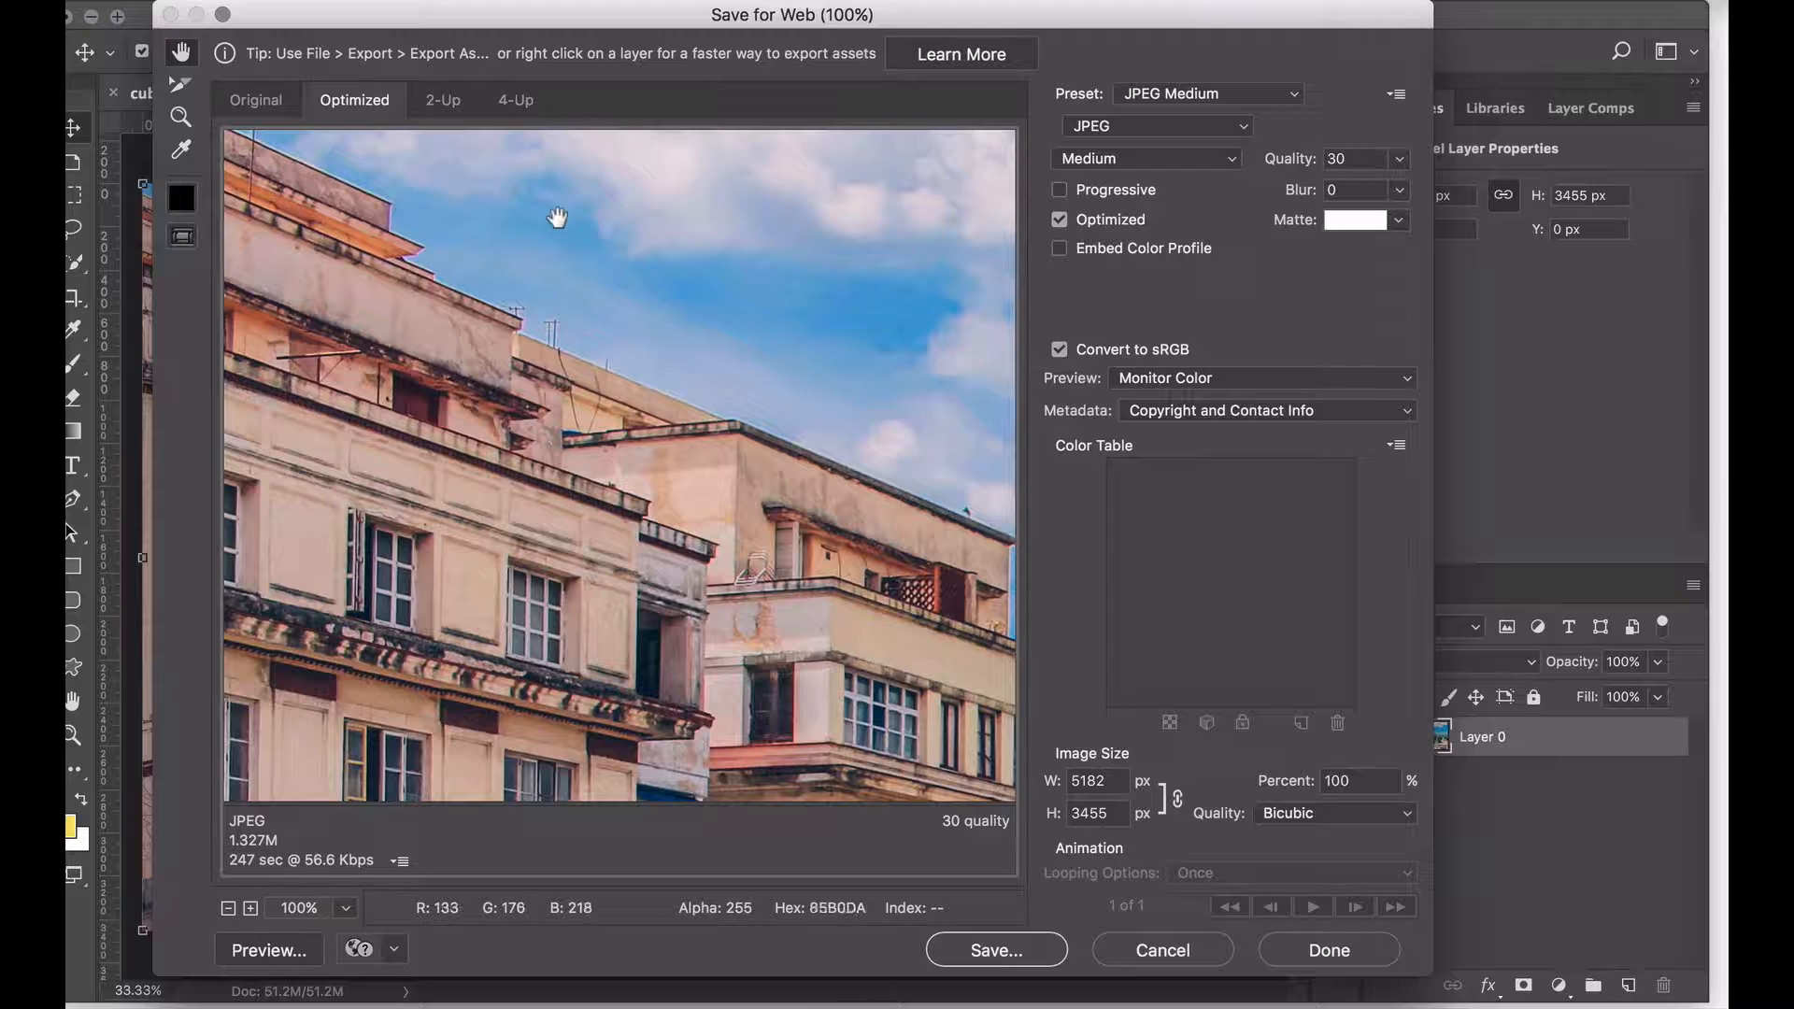
pyautogui.click(292, 110)
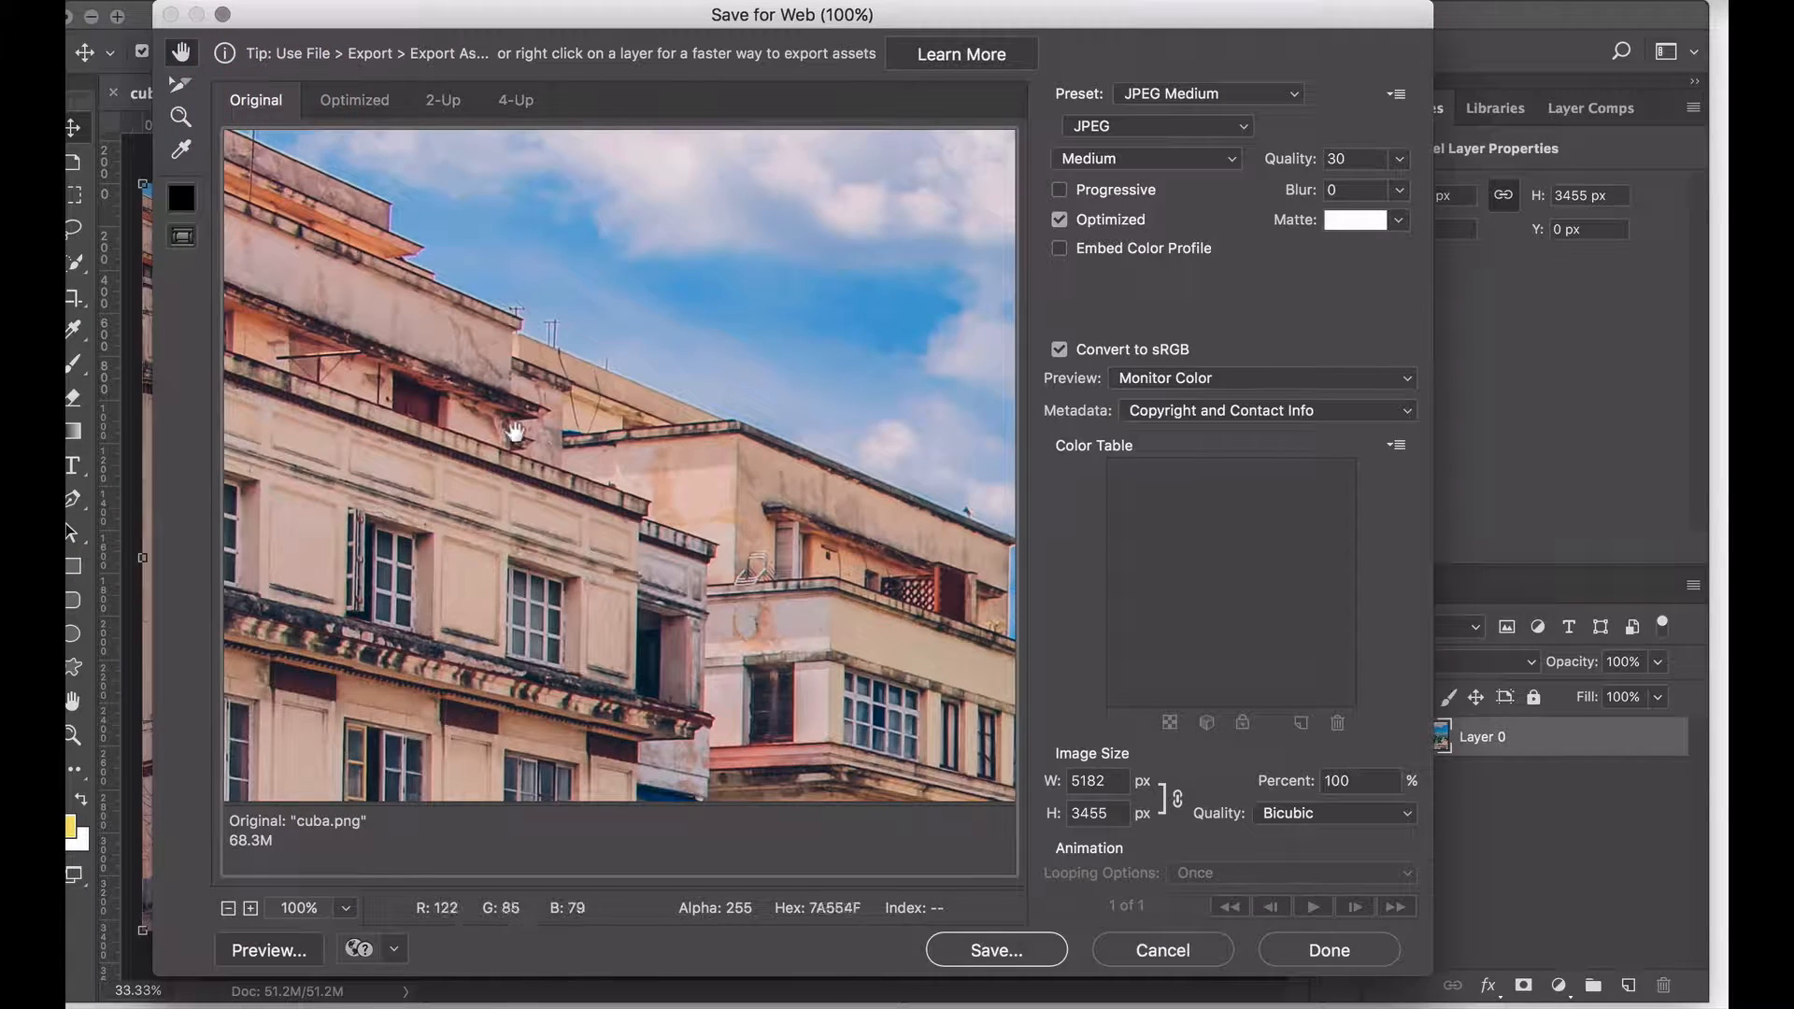
pyautogui.moveTo(446, 351); pyautogui.dragTo(323, 355)
pyautogui.moveTo(734, 561); pyautogui.dragTo(800, 699)
pyautogui.click(354, 100)
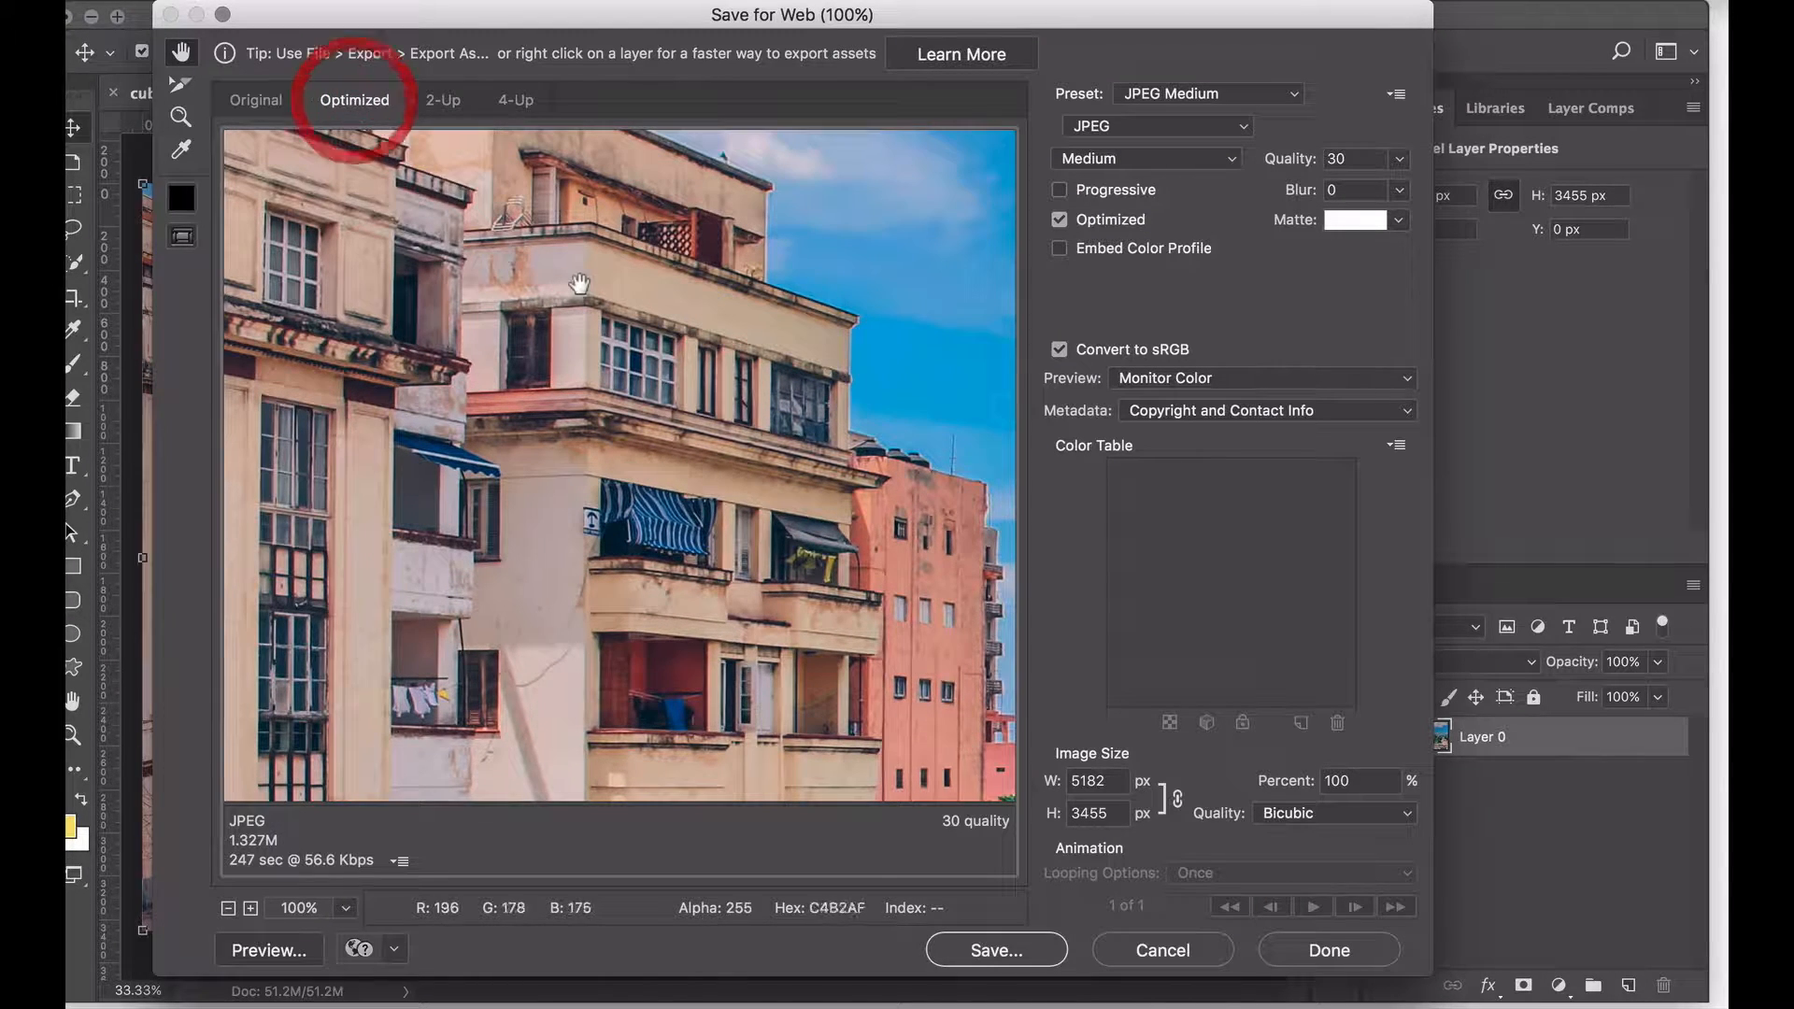
# Compare the export variants in the 2-Up and 4-Up views and choose the 8-quality JPEG for the optimized preview.
pyautogui.click(444, 106)
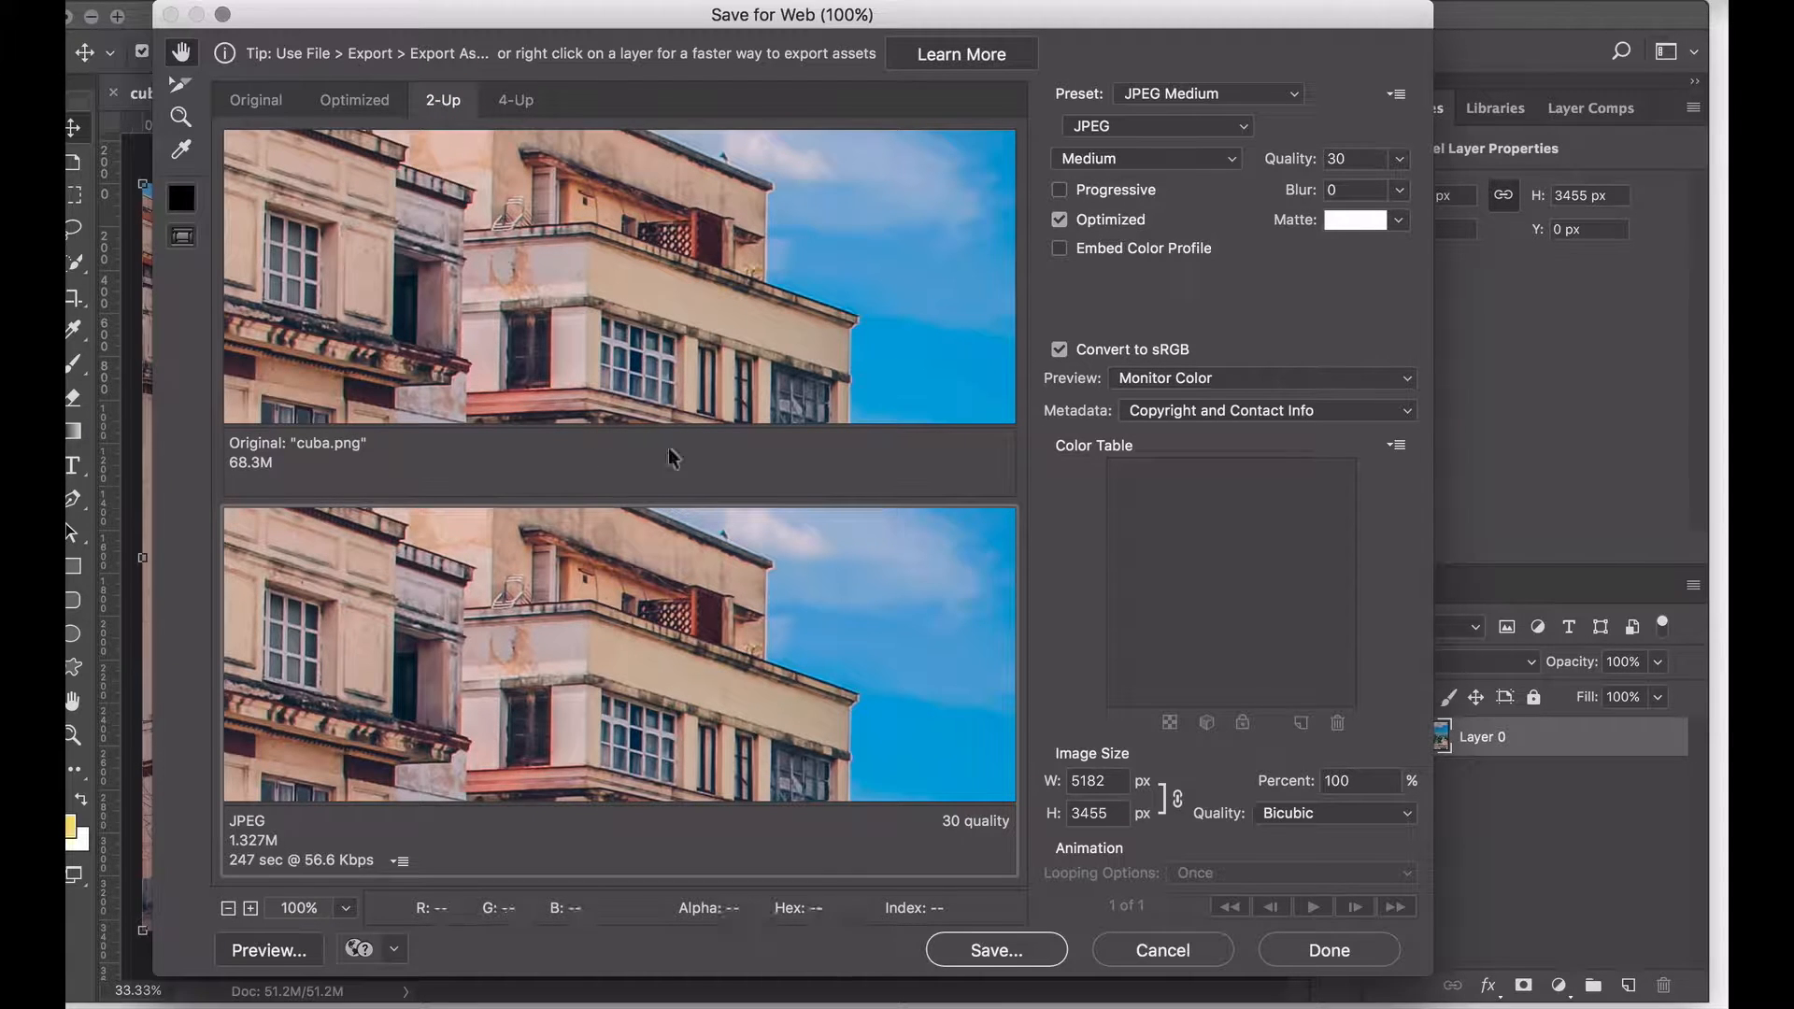
pyautogui.click(515, 100)
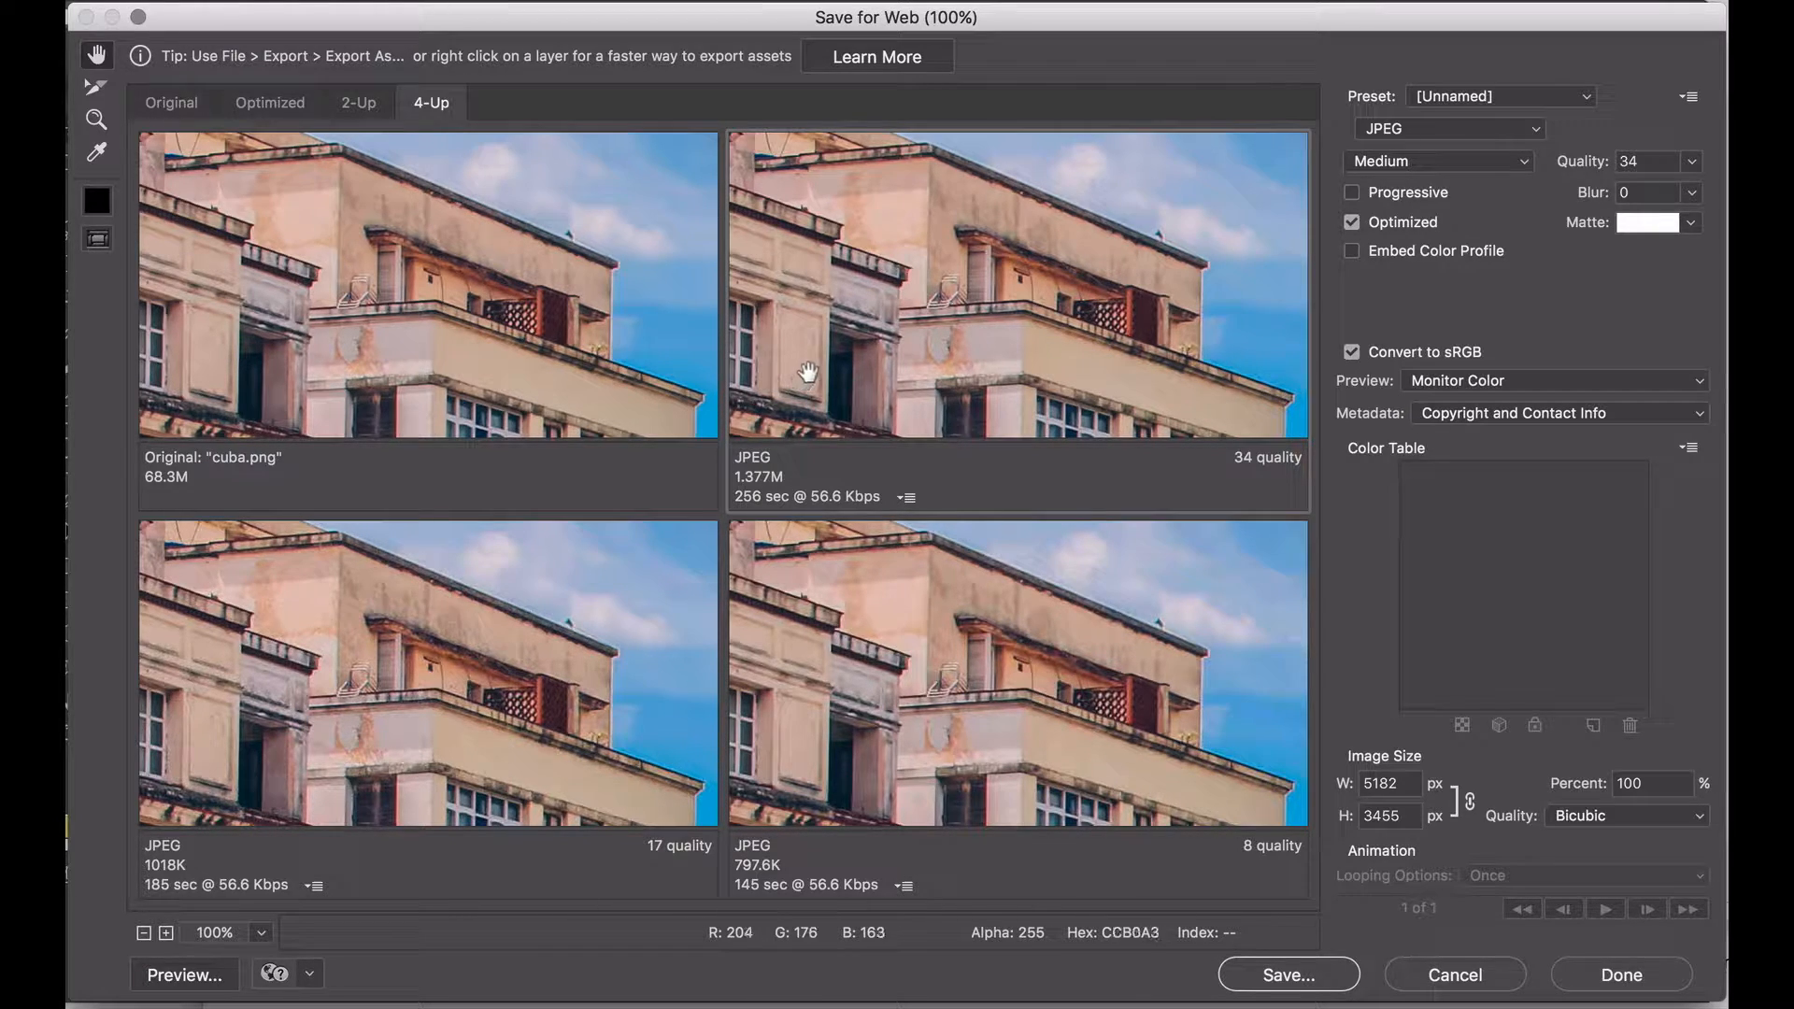
pyautogui.click(658, 587)
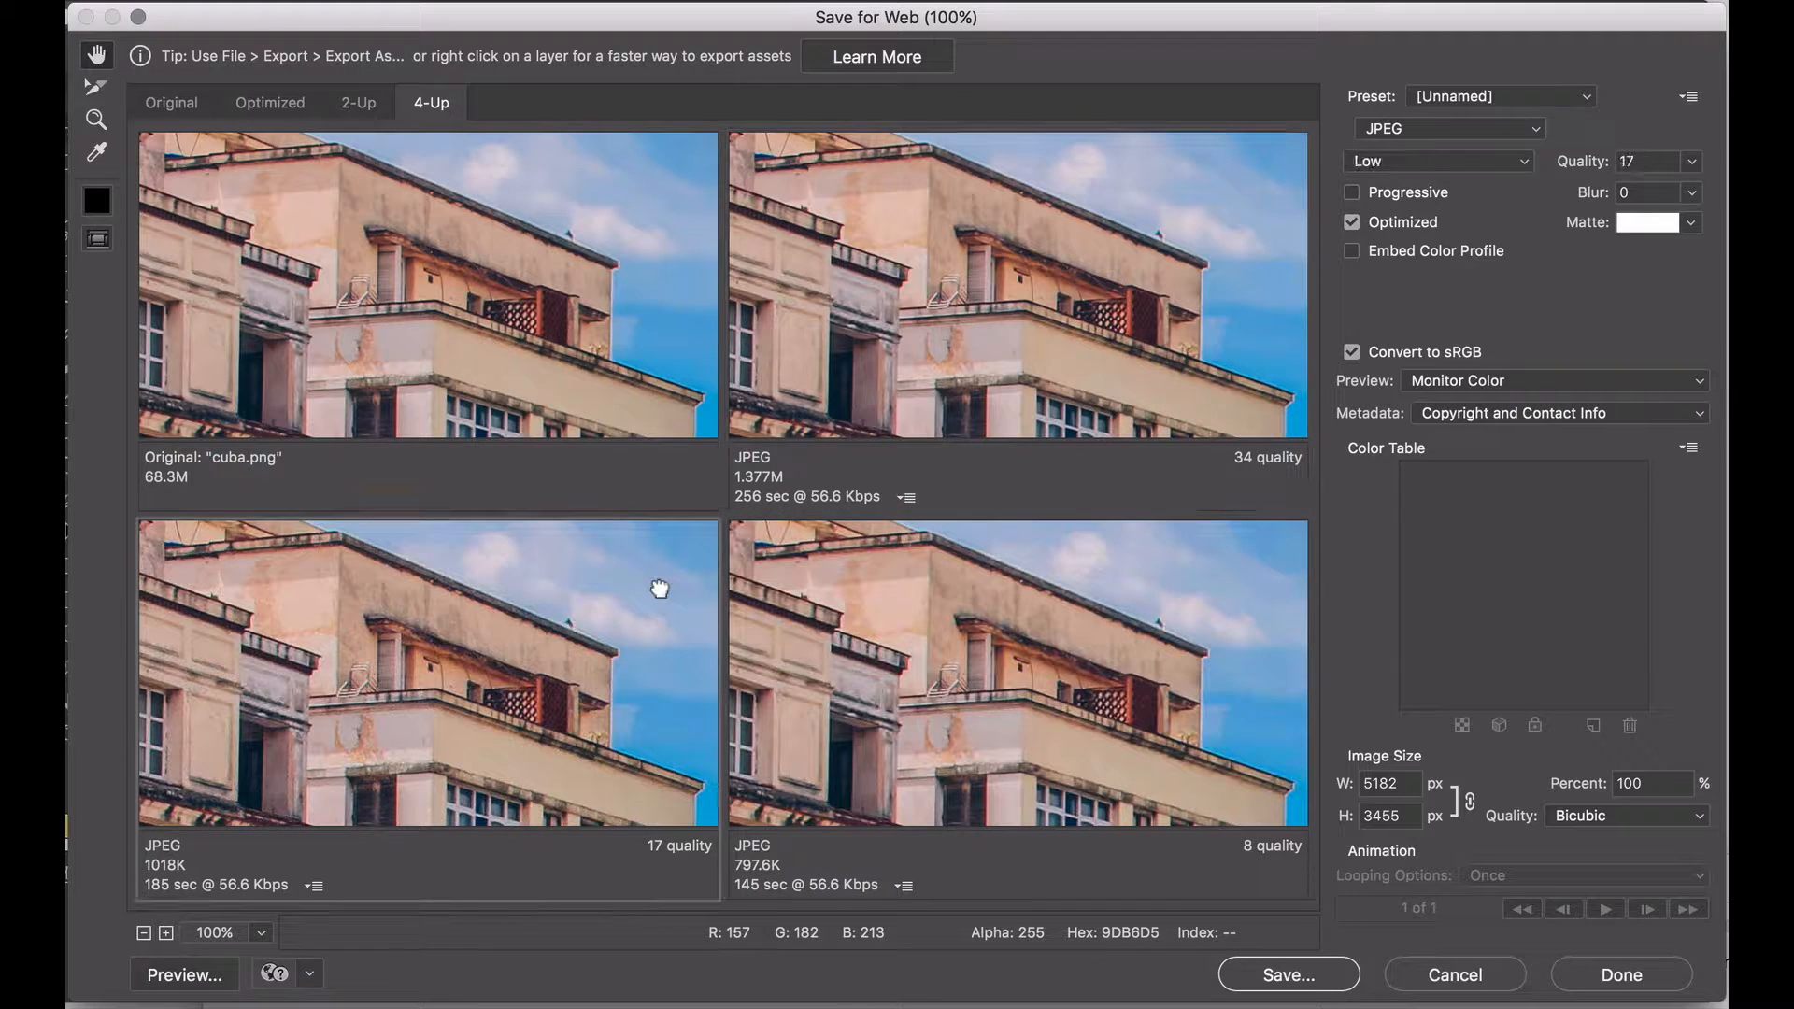
pyautogui.click(833, 605)
pyautogui.click(276, 103)
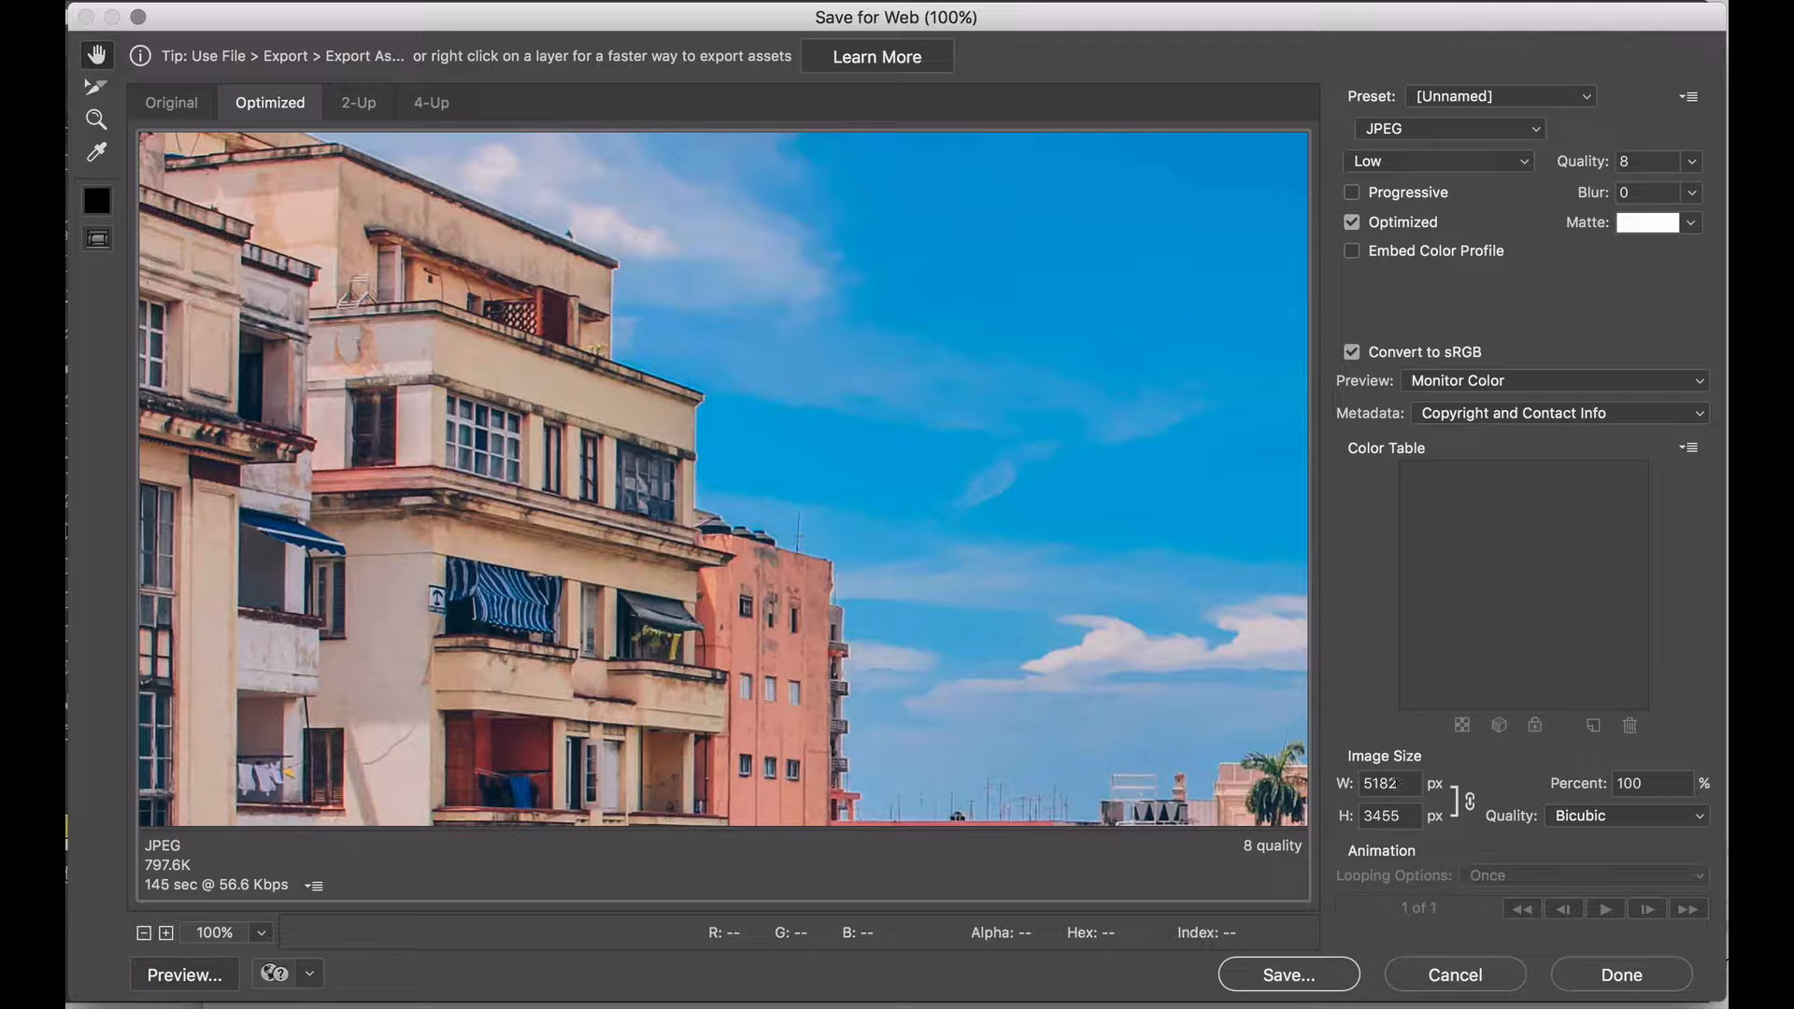
# Set the exported image's width to 640 px and keep JPEG as the file format.
pyautogui.moveTo(1399, 784); pyautogui.dragTo(1350, 787)
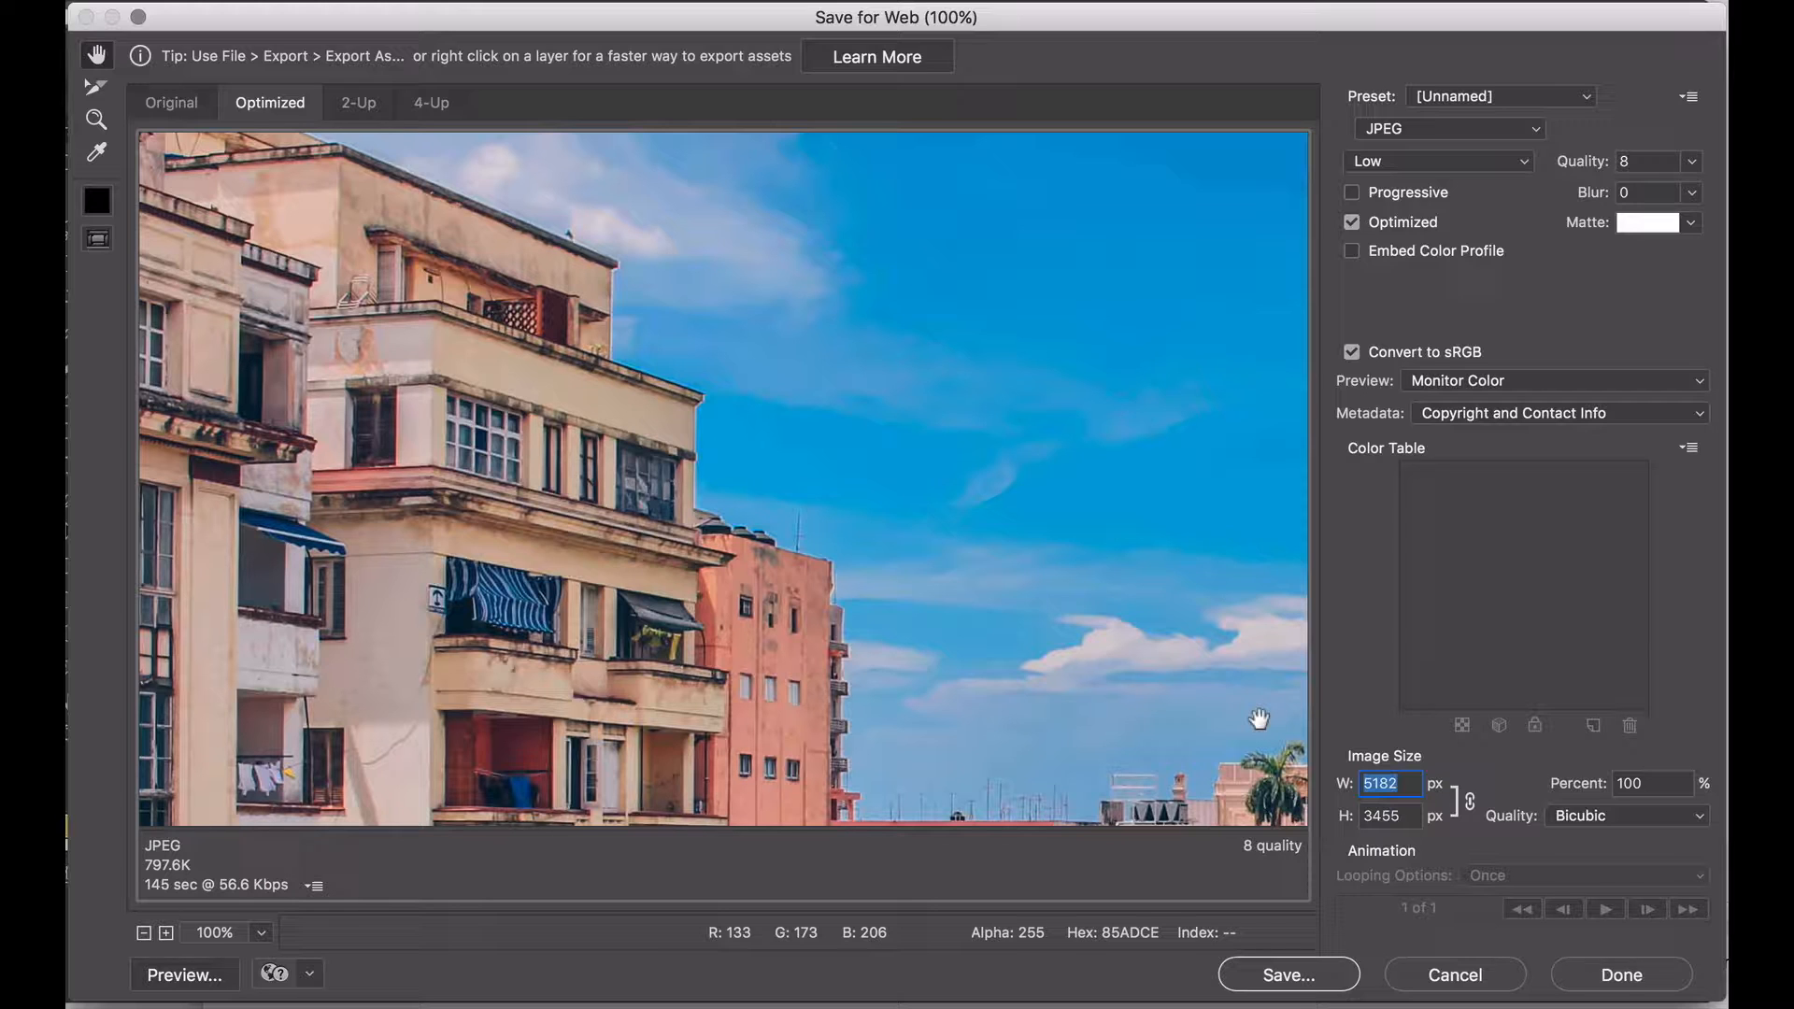
pyautogui.write('640')
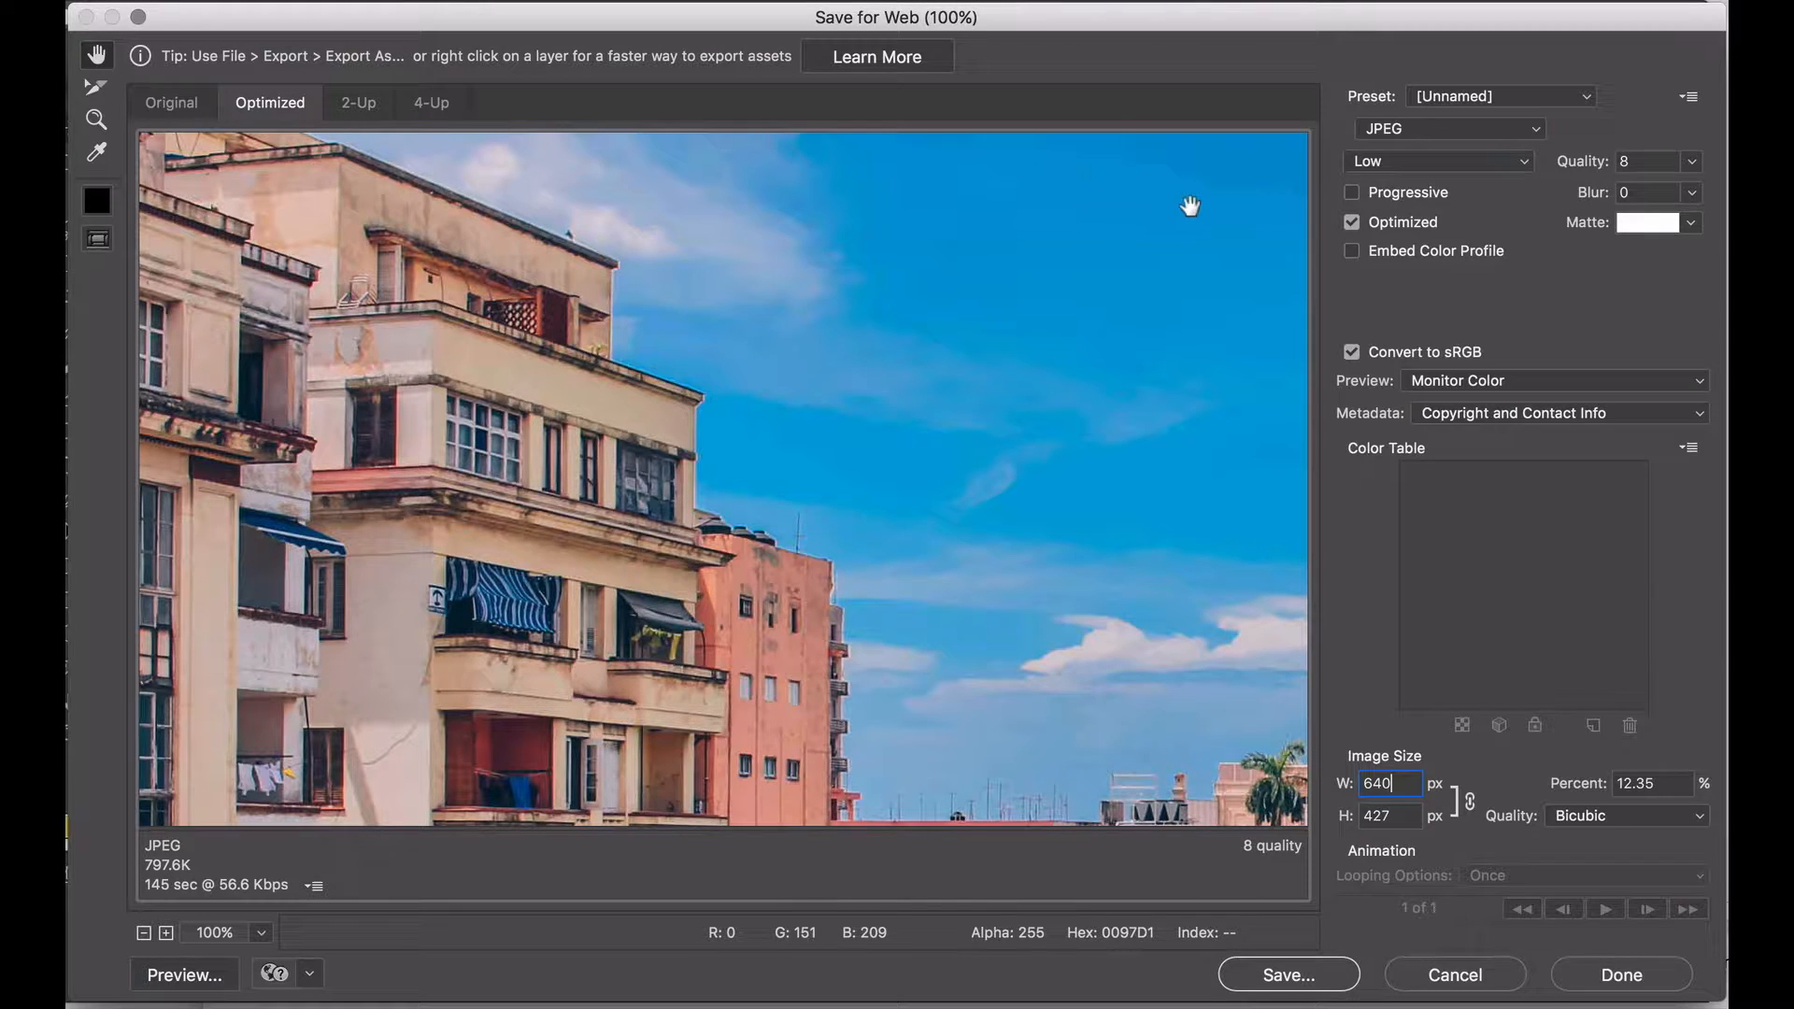
pyautogui.click(1384, 809)
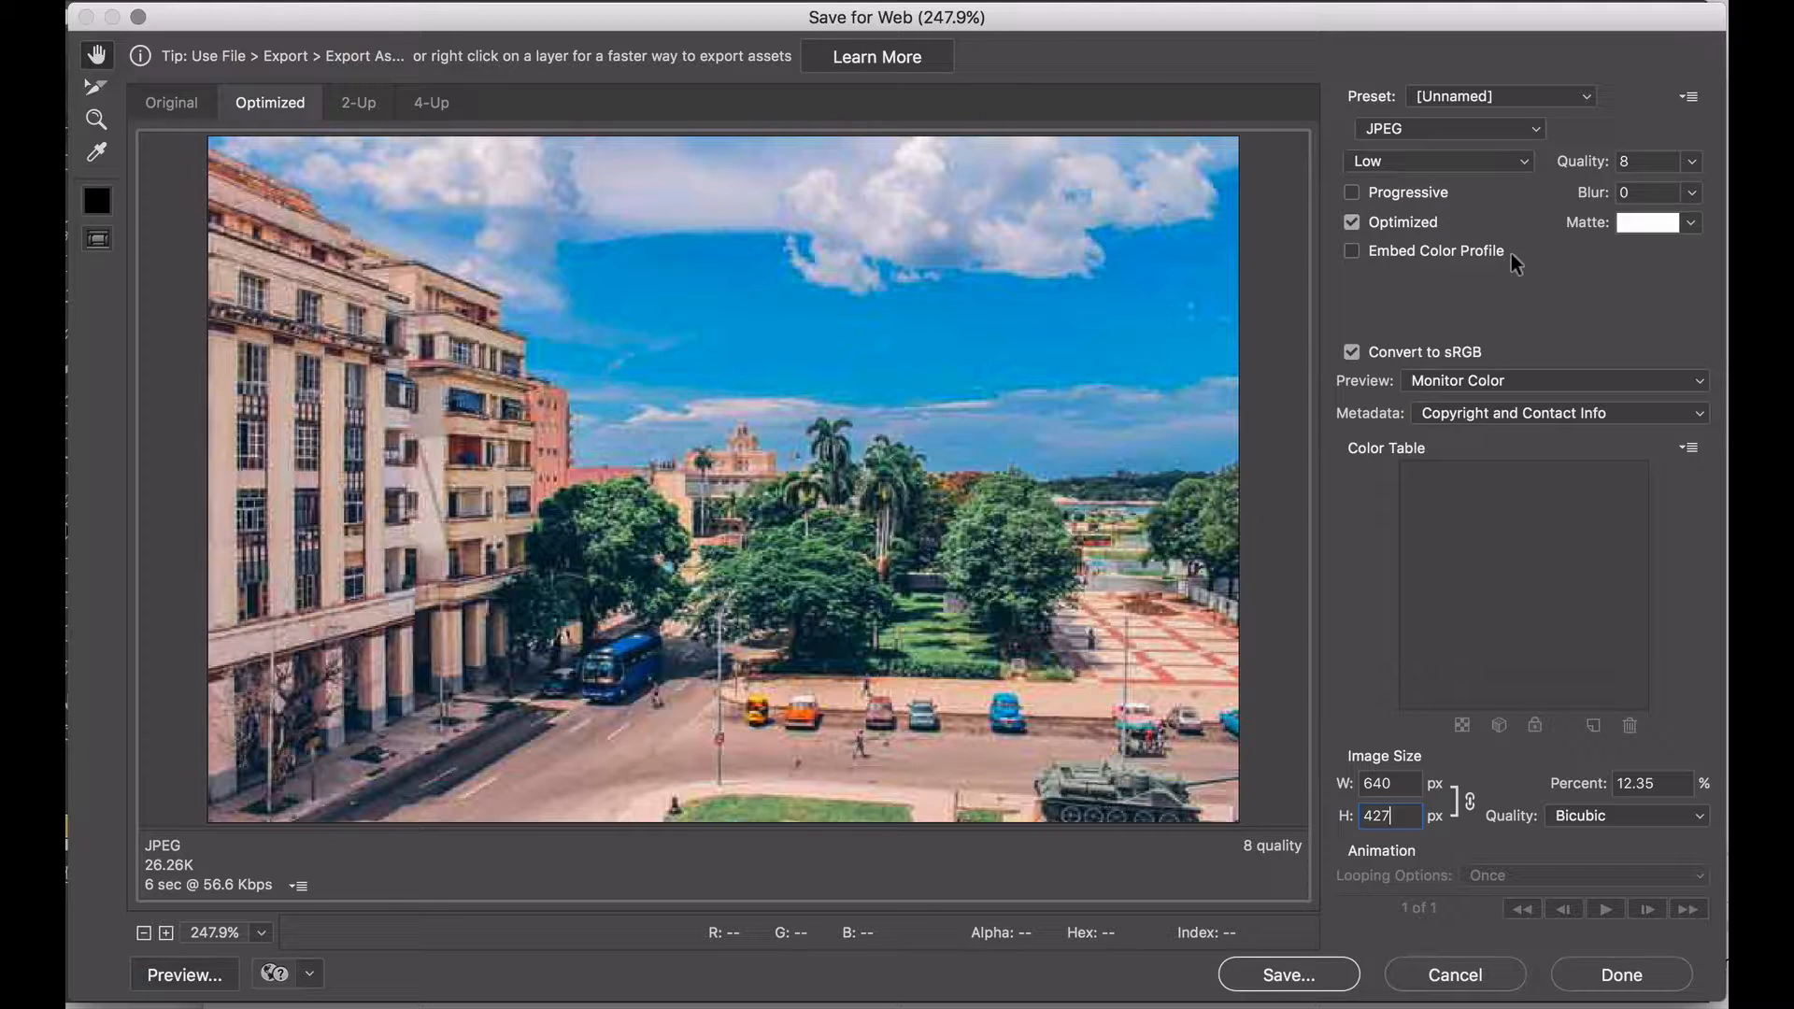
pyautogui.click(1525, 131)
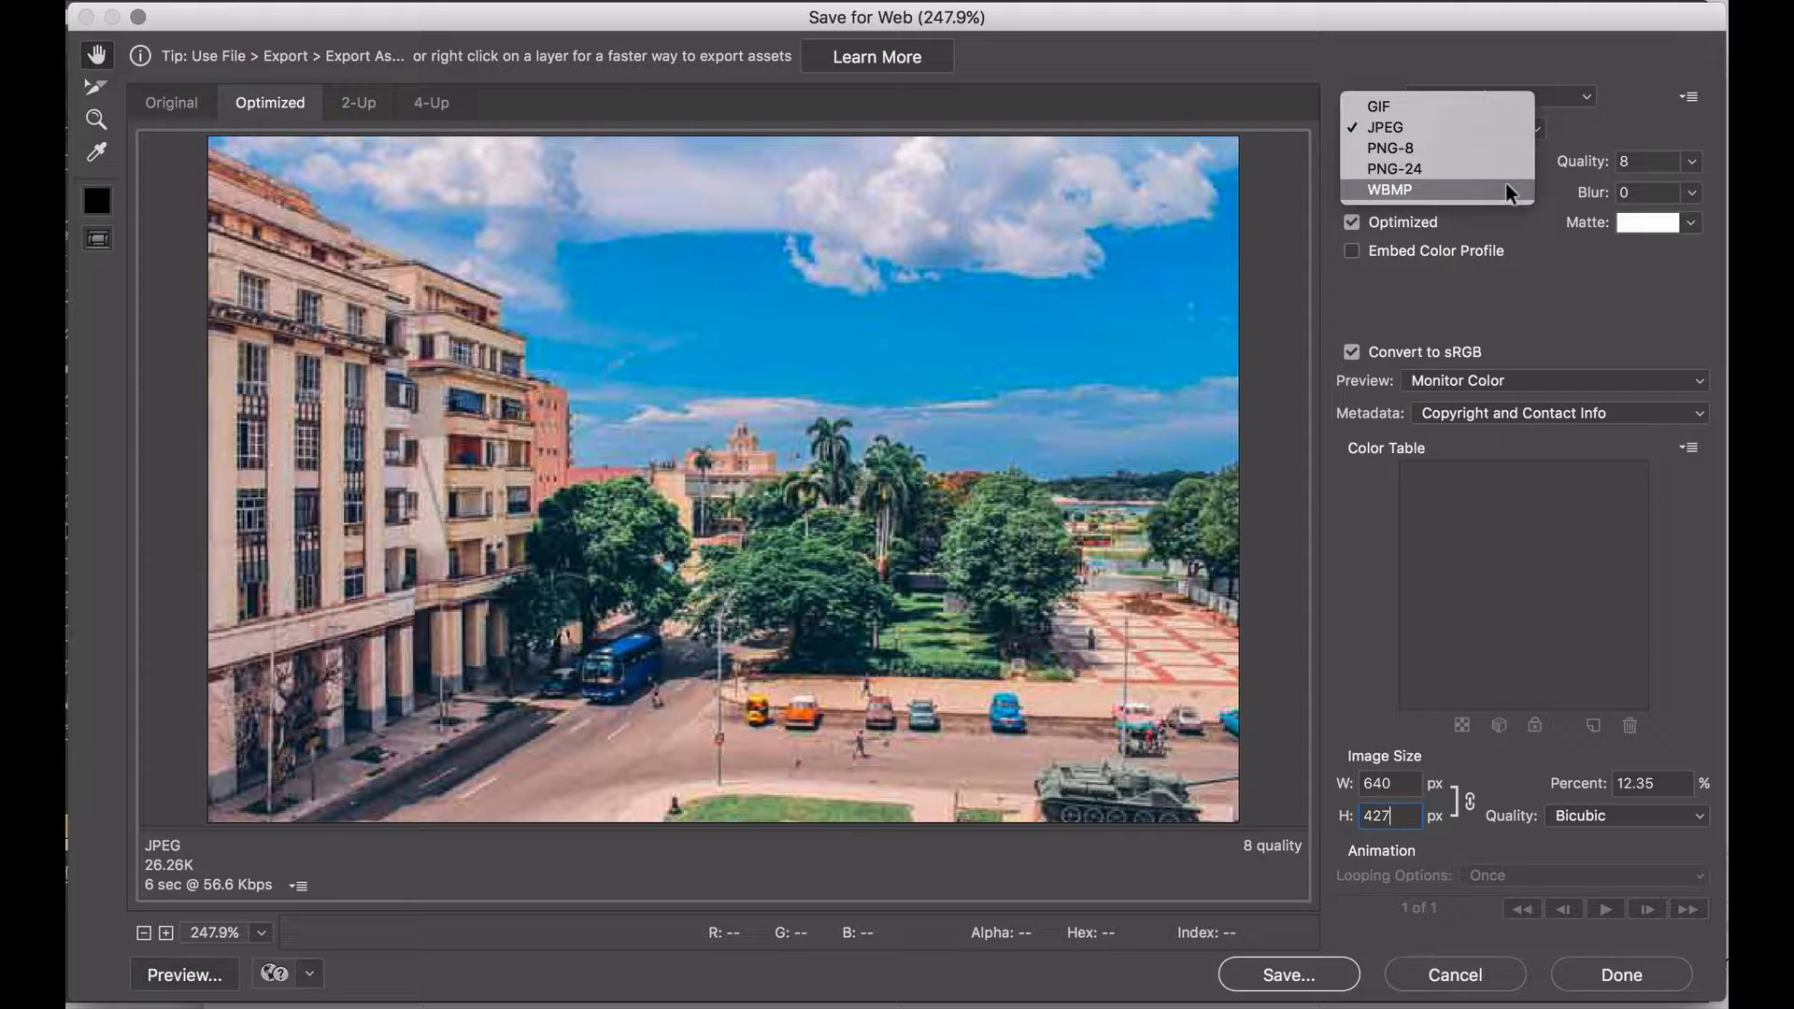
pyautogui.click(1482, 131)
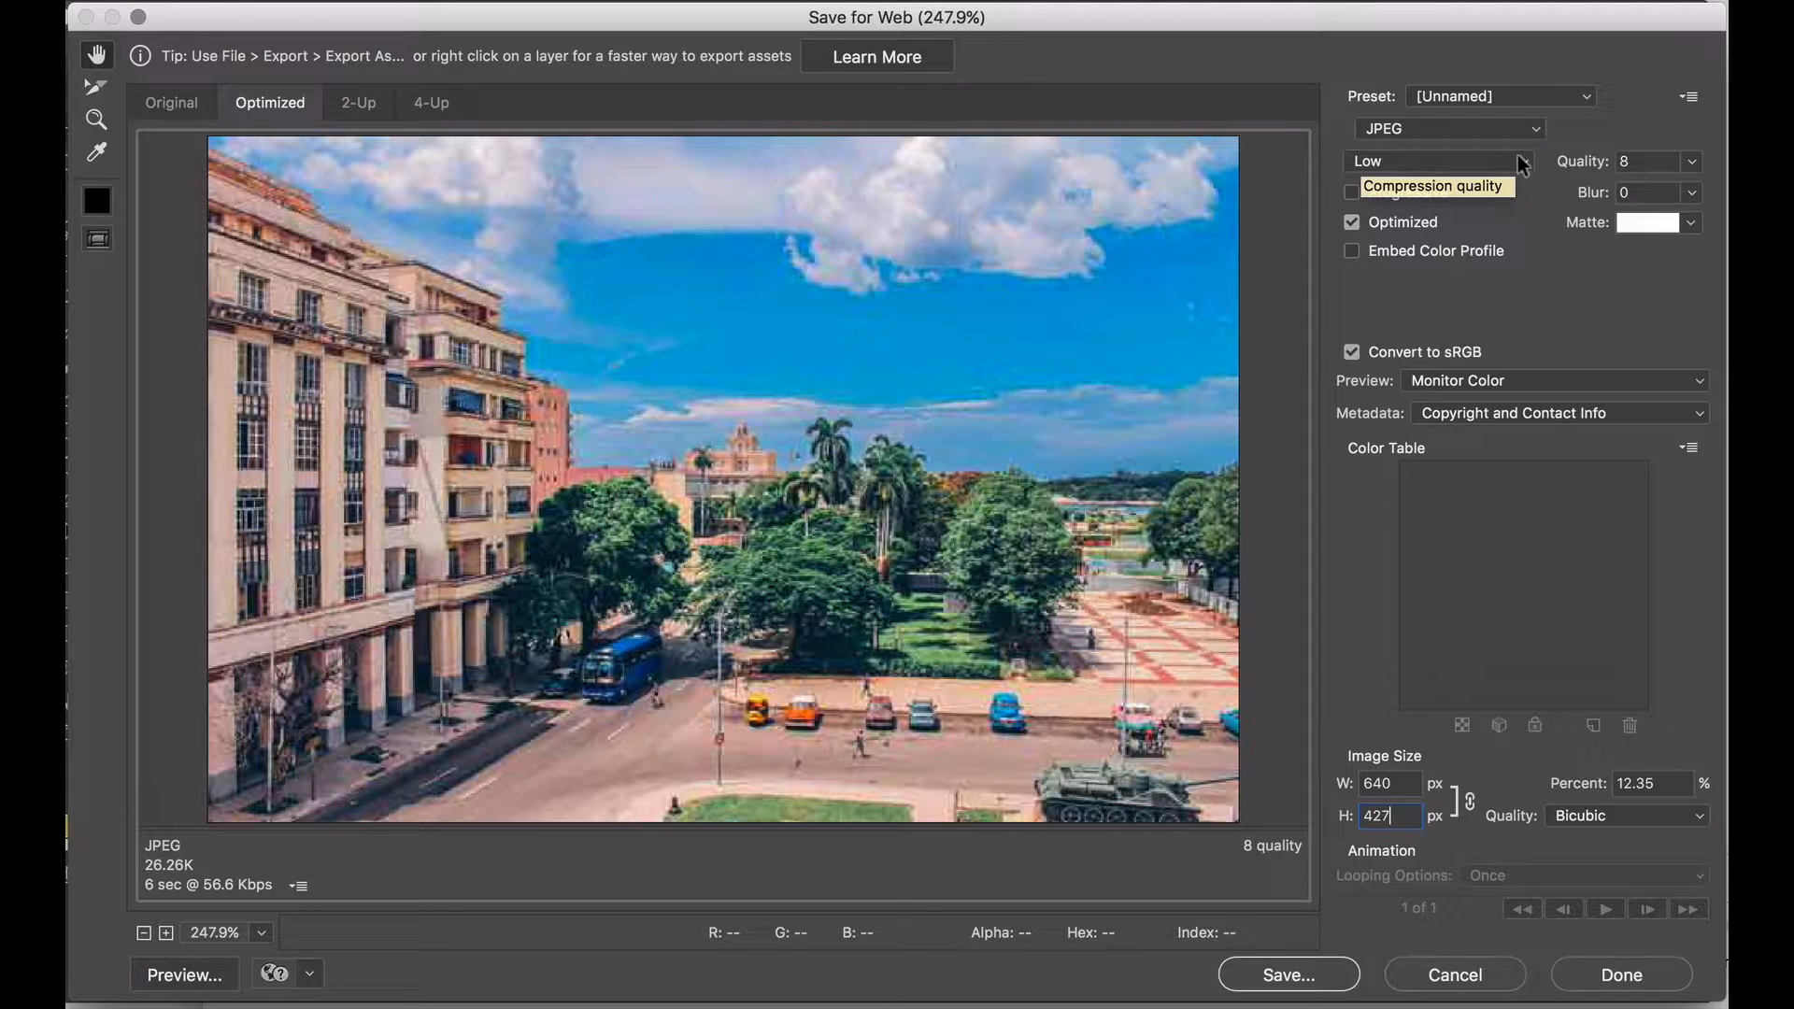
# Try the Medium, High and Maximum compression quality presets on the JPEG.
pyautogui.click(1524, 166)
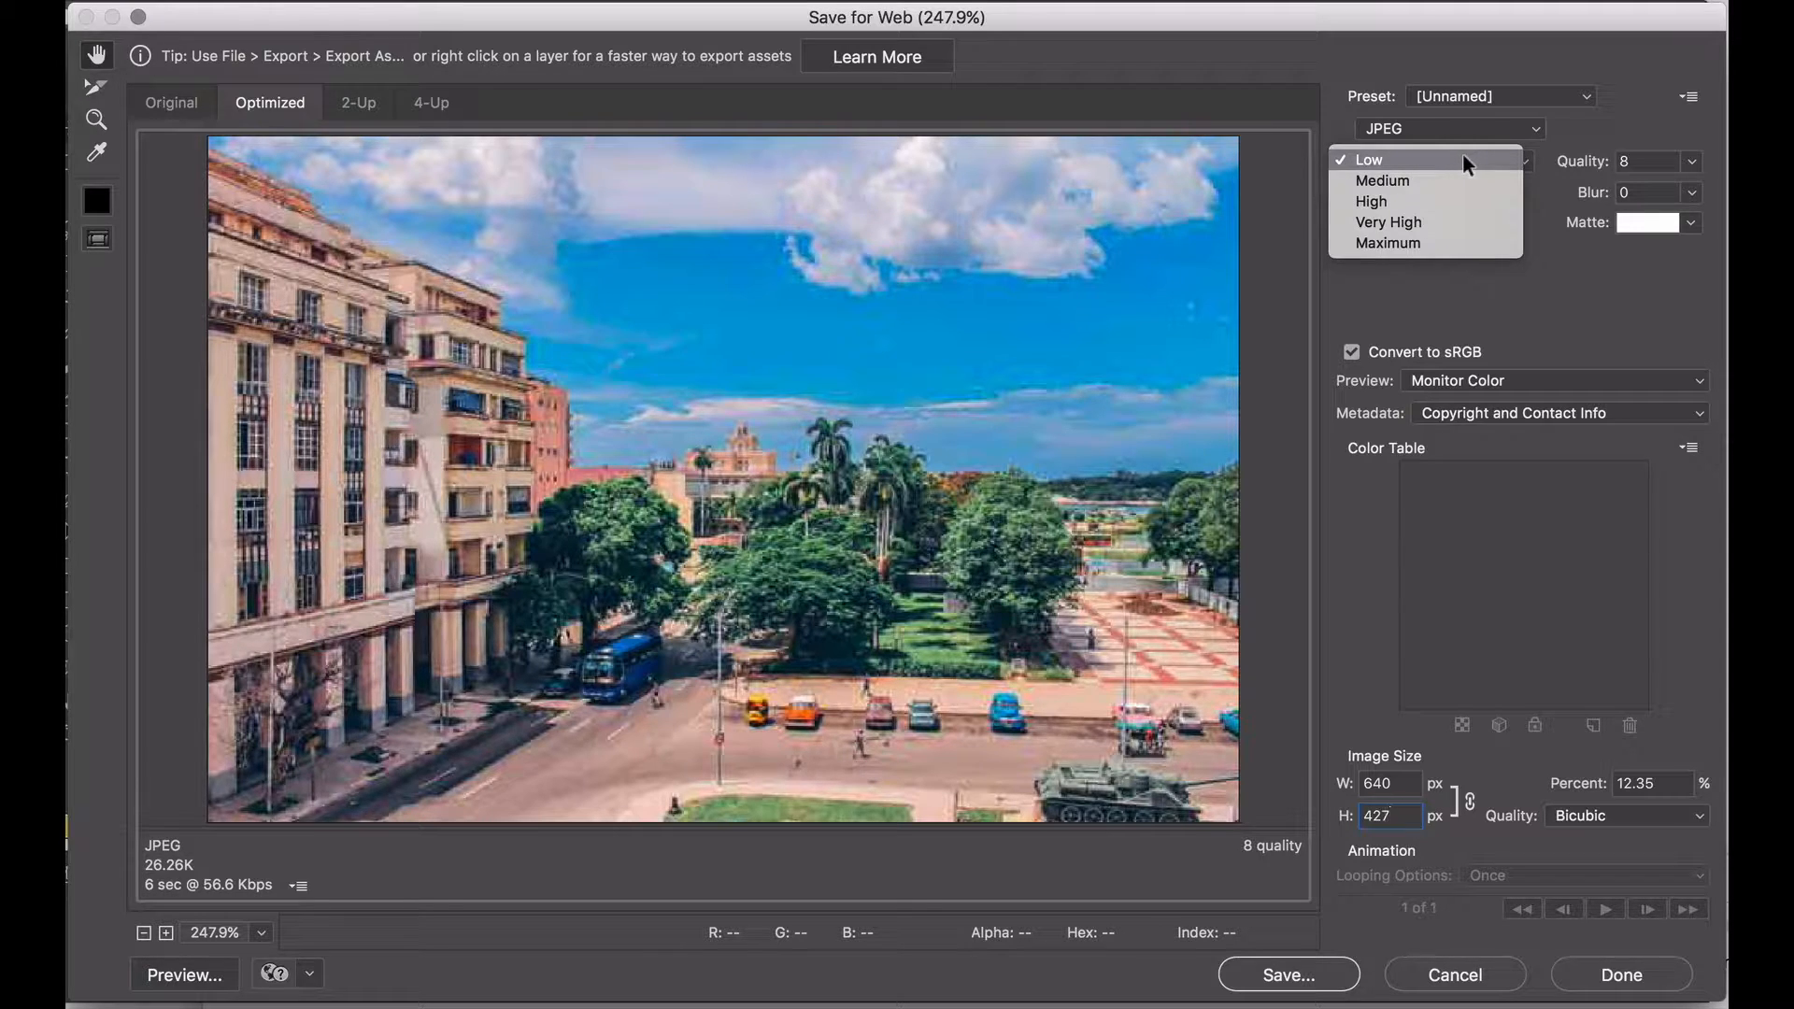
pyautogui.click(1466, 181)
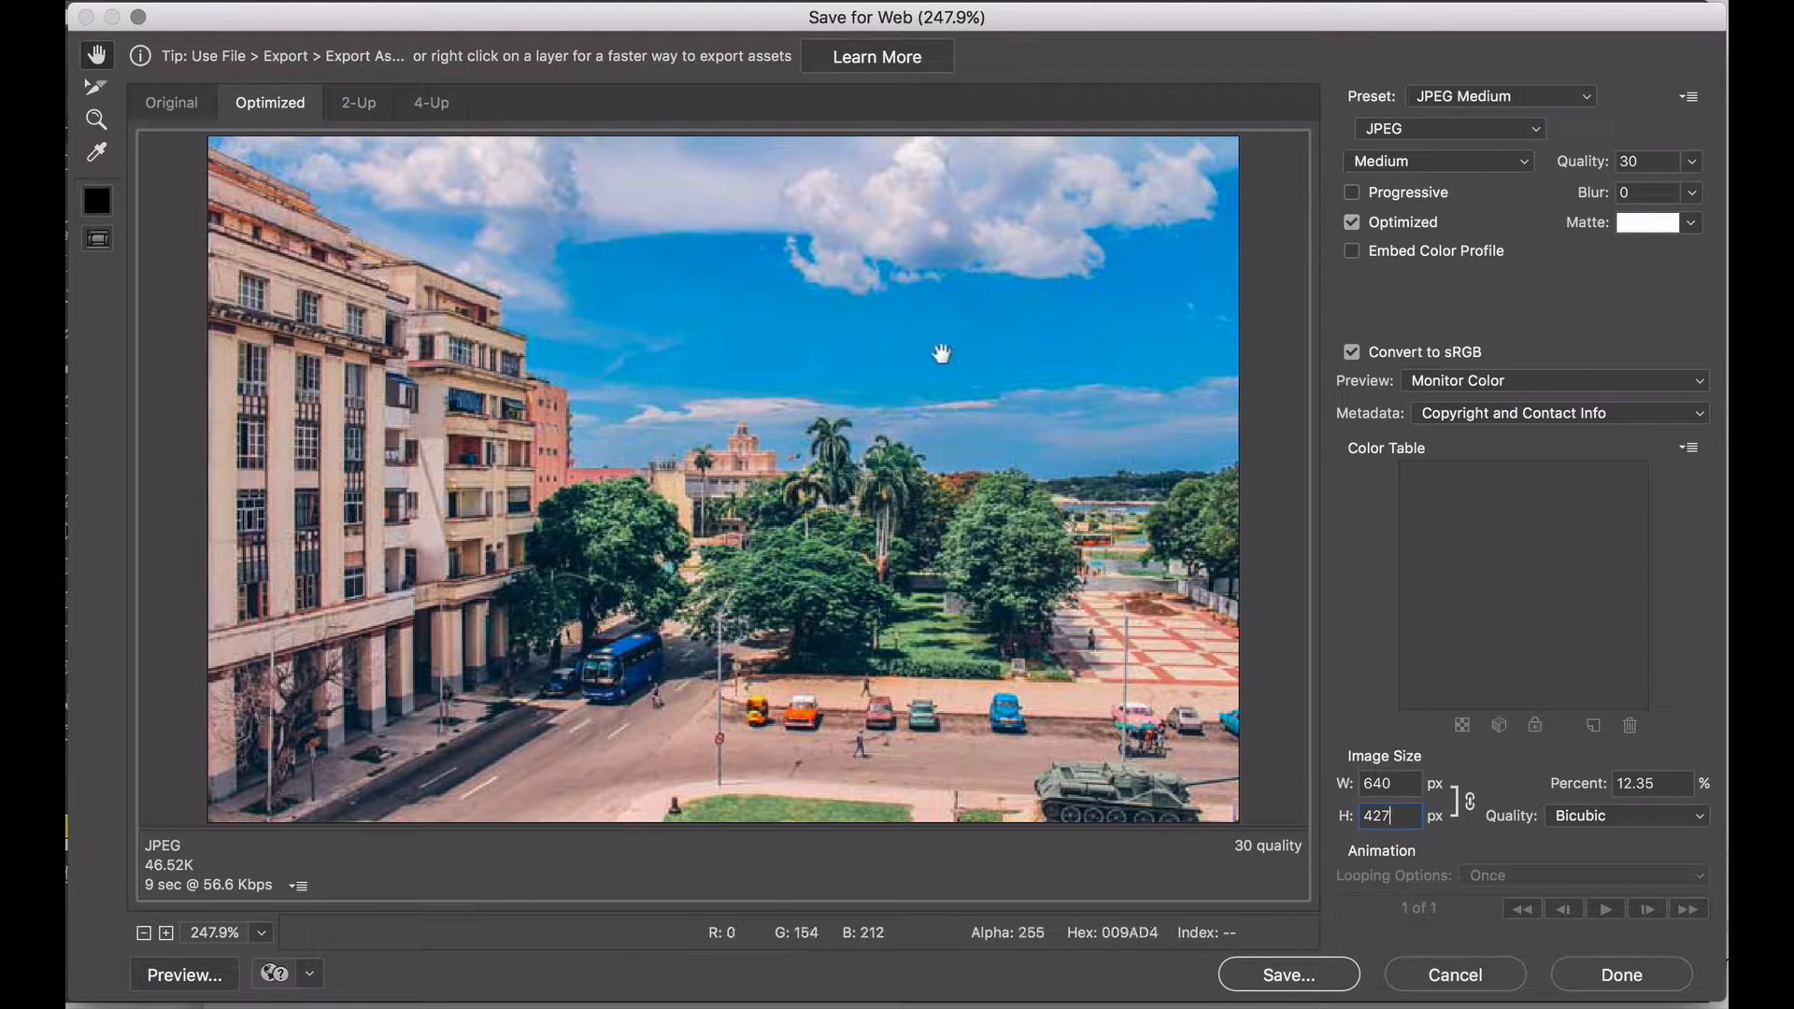
pyautogui.click(1413, 165)
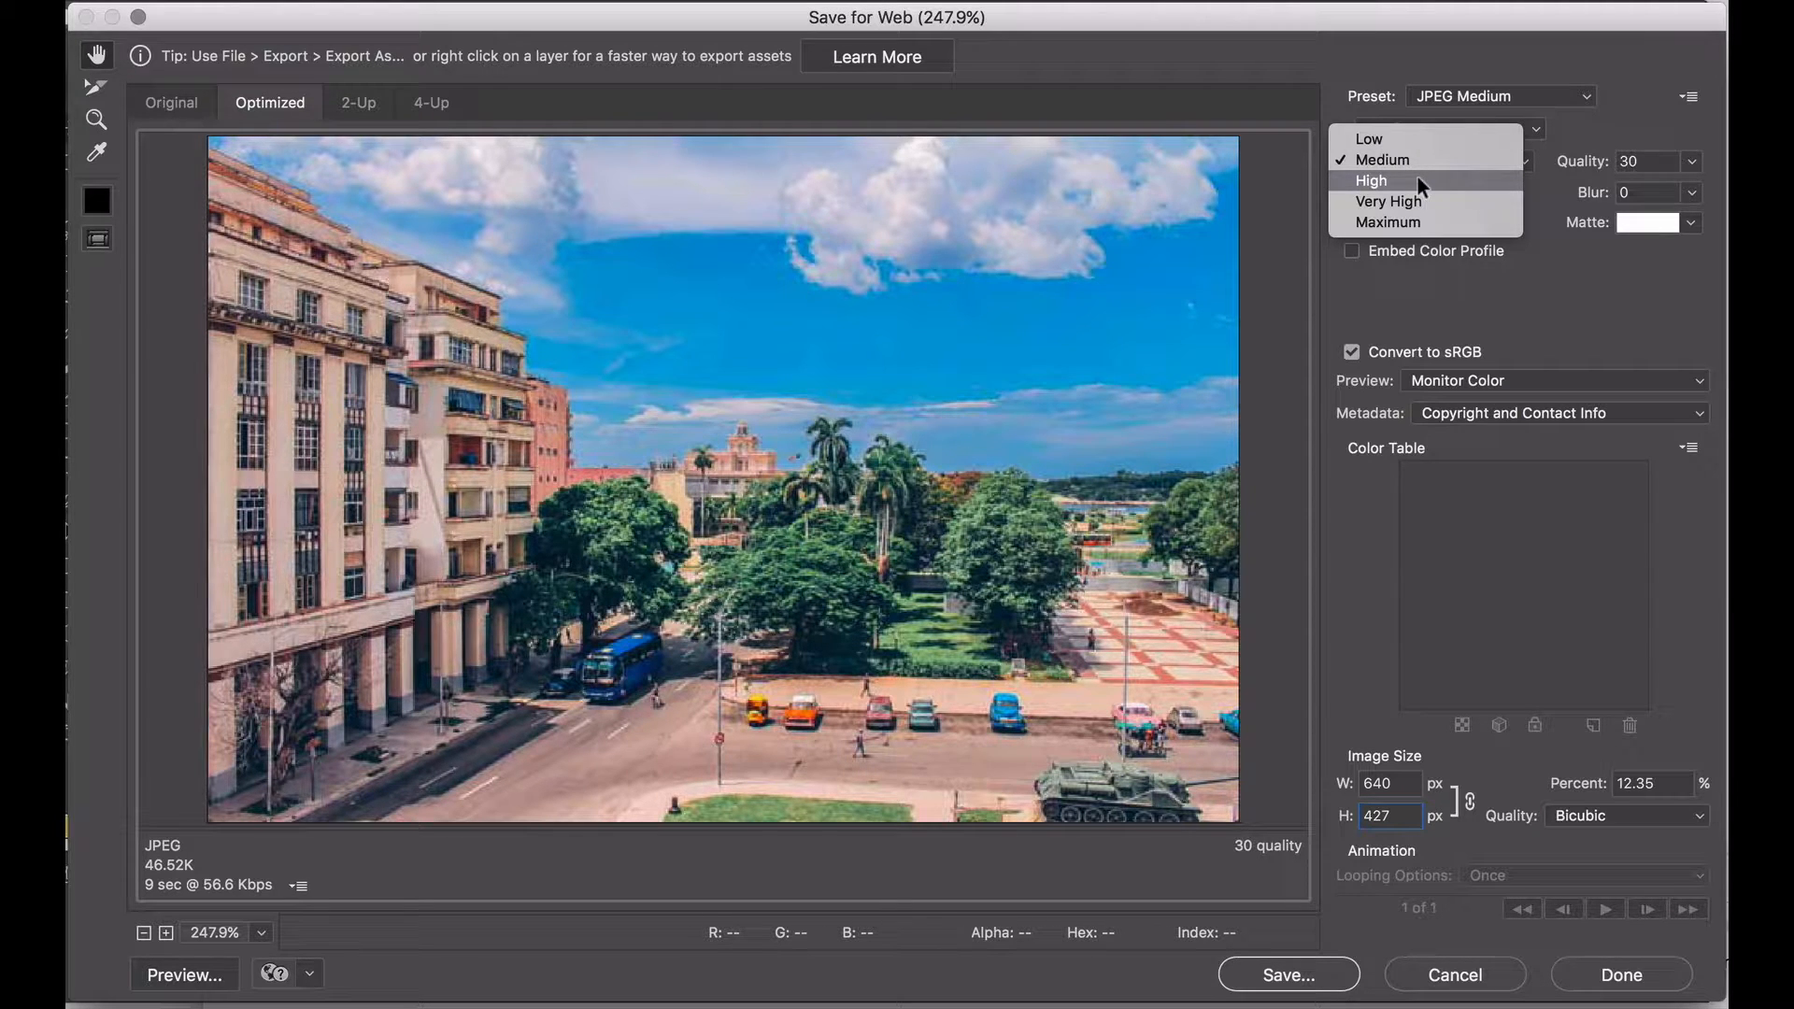
pyautogui.click(1418, 180)
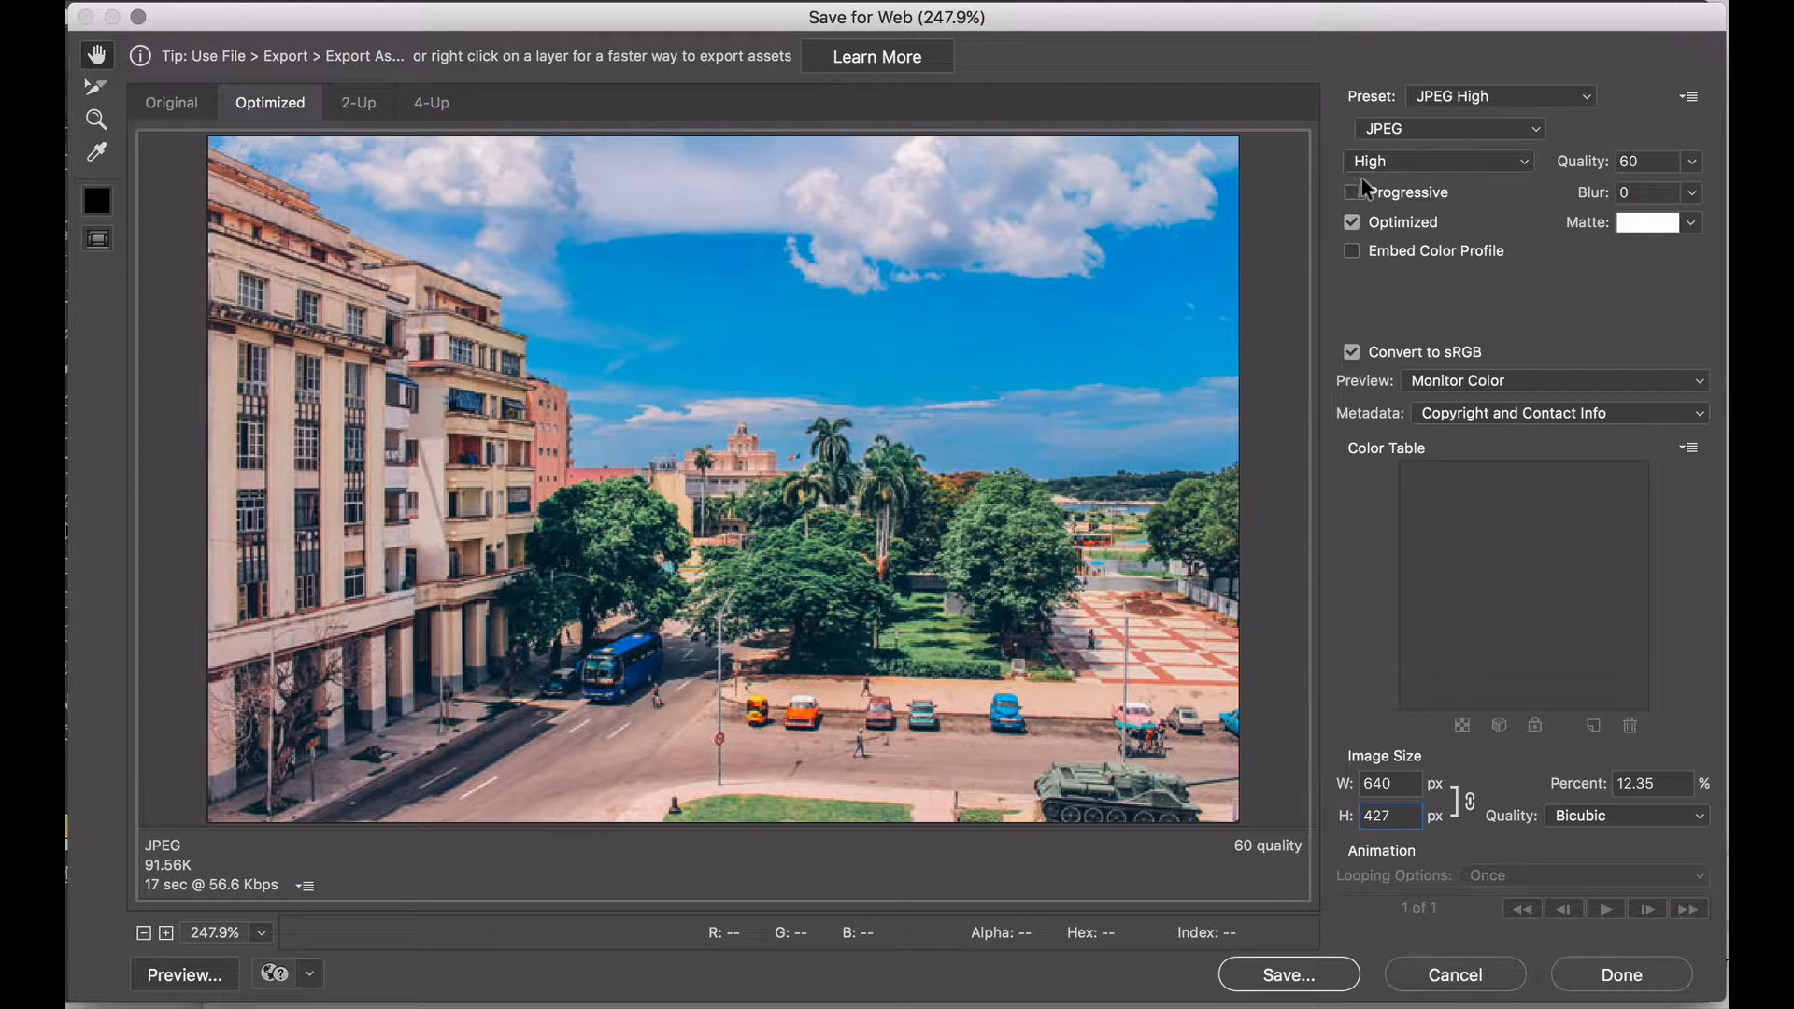
pyautogui.click(1416, 165)
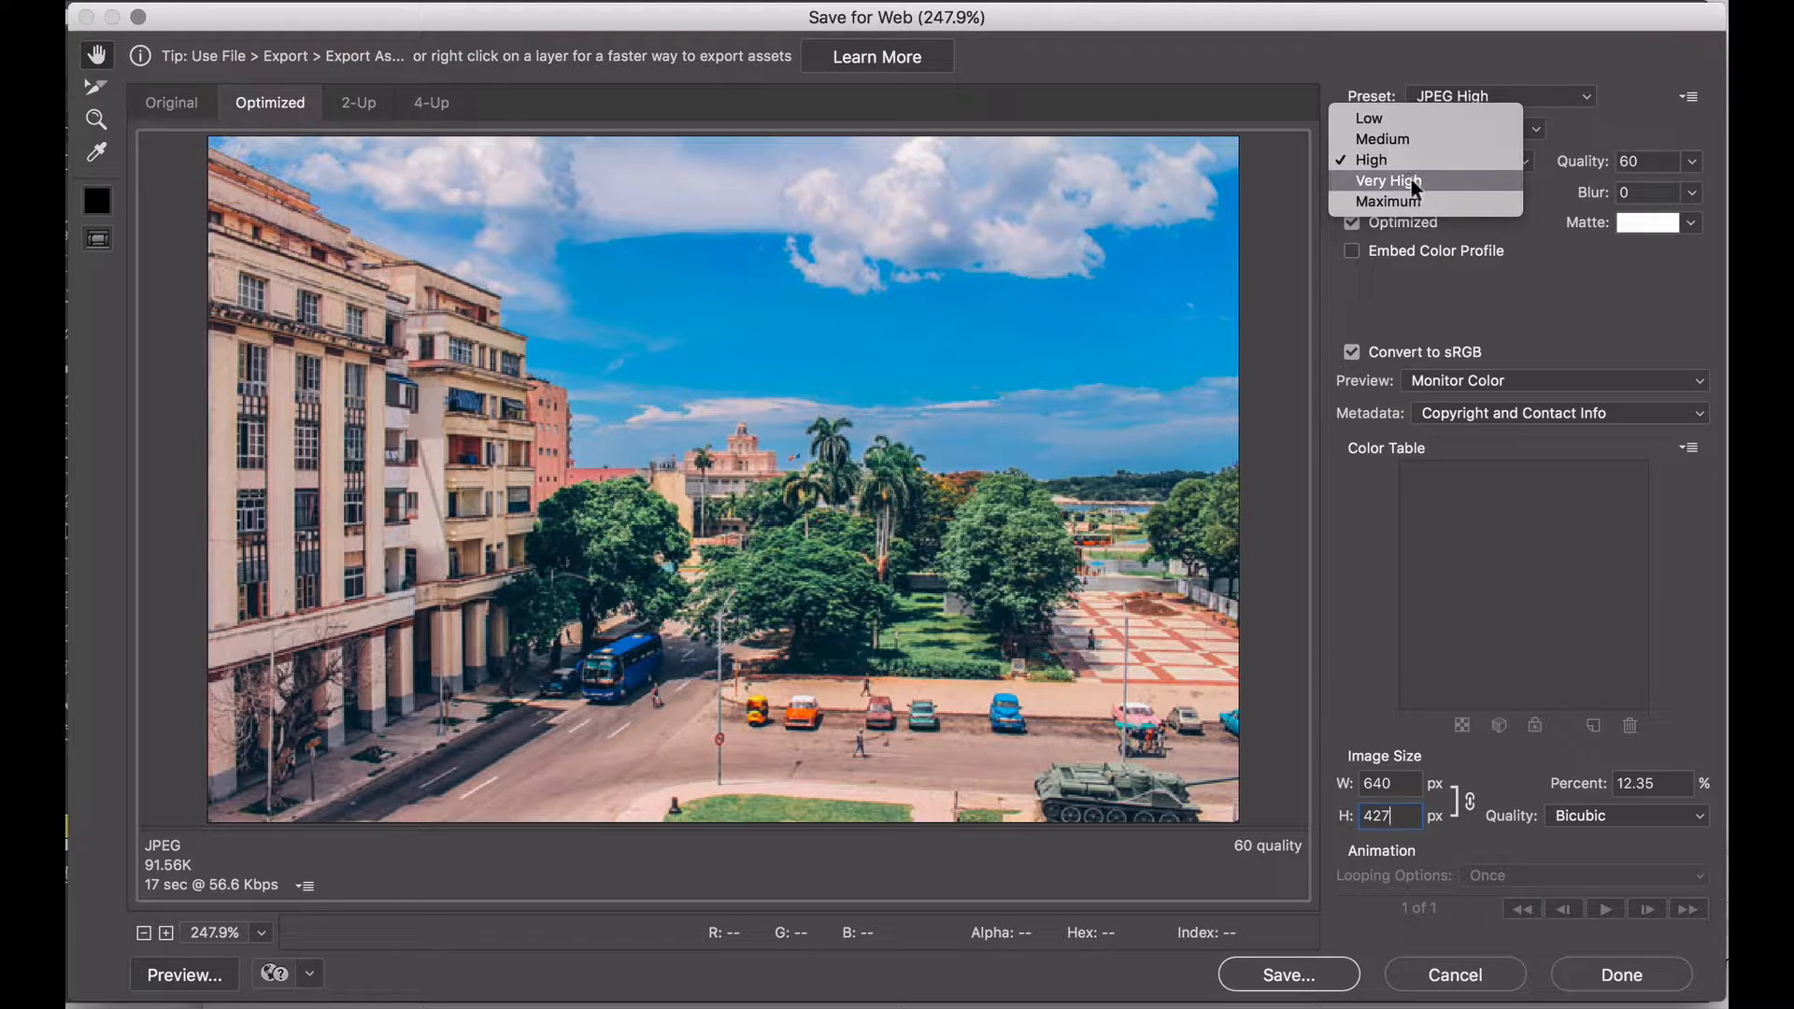
pyautogui.click(1414, 202)
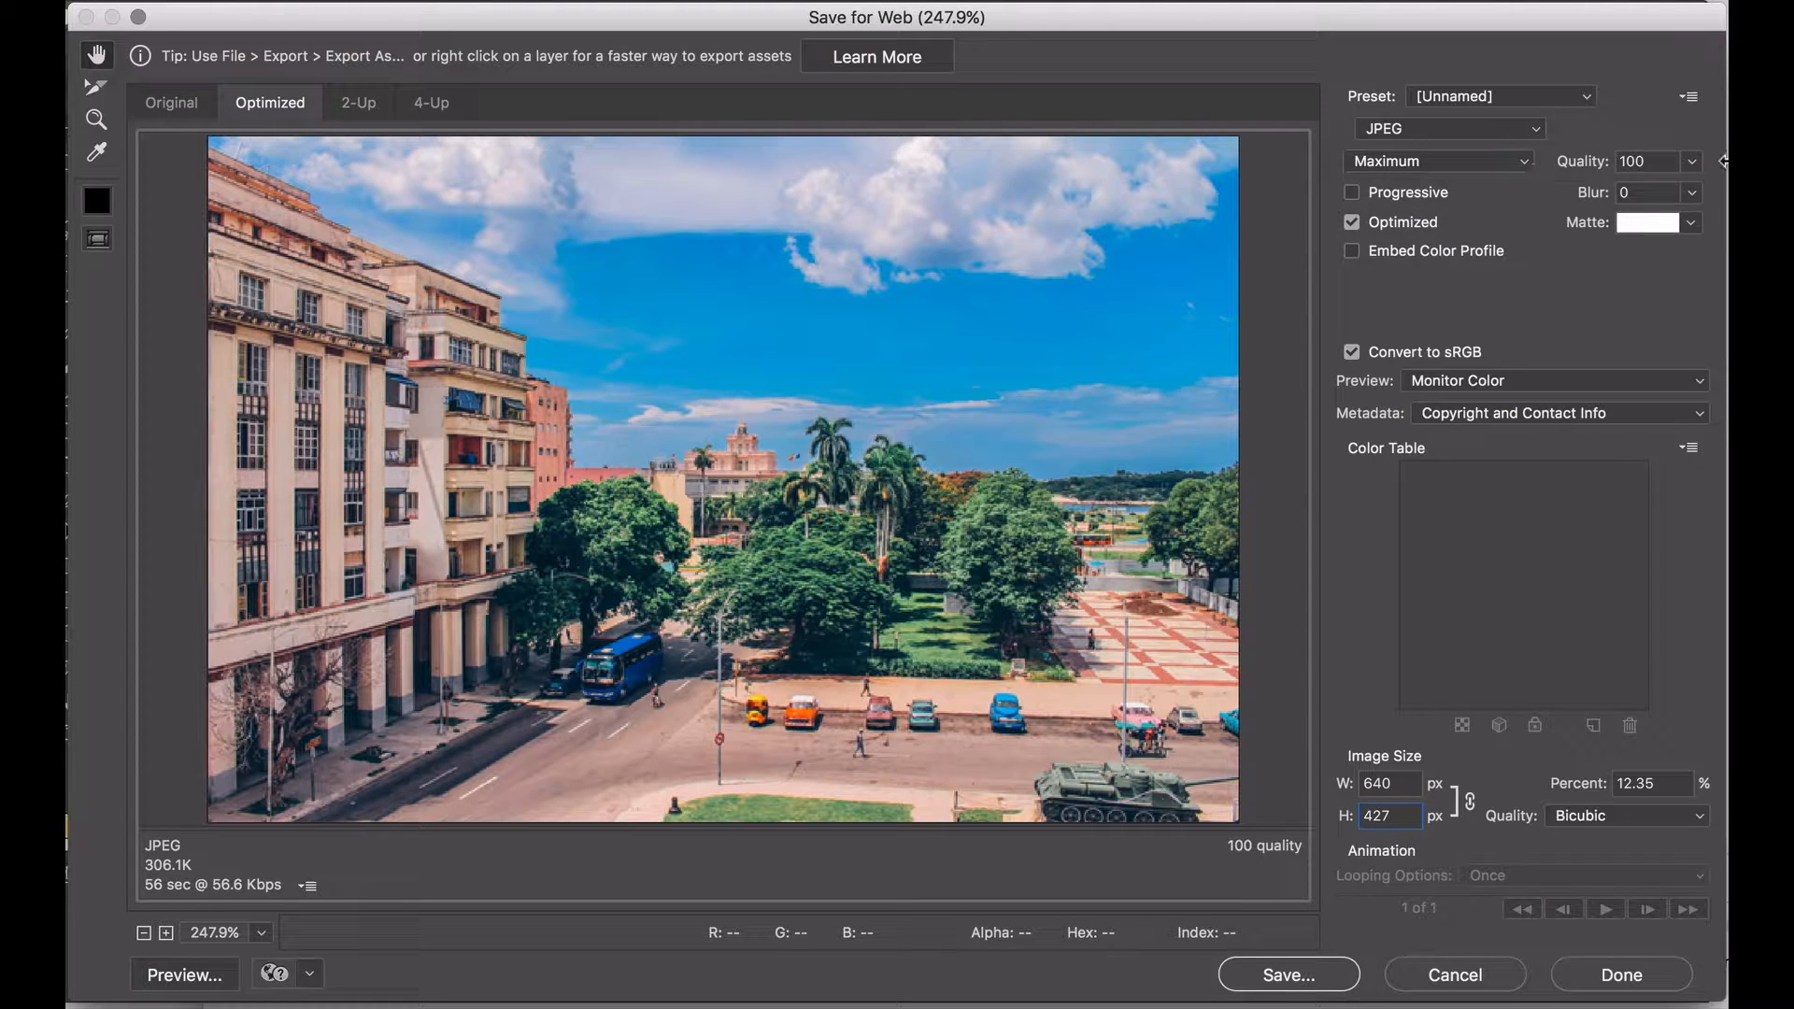
# Try lower JPEG quality values, including 63, and bring the quality back to 100.
pyautogui.click(1694, 164)
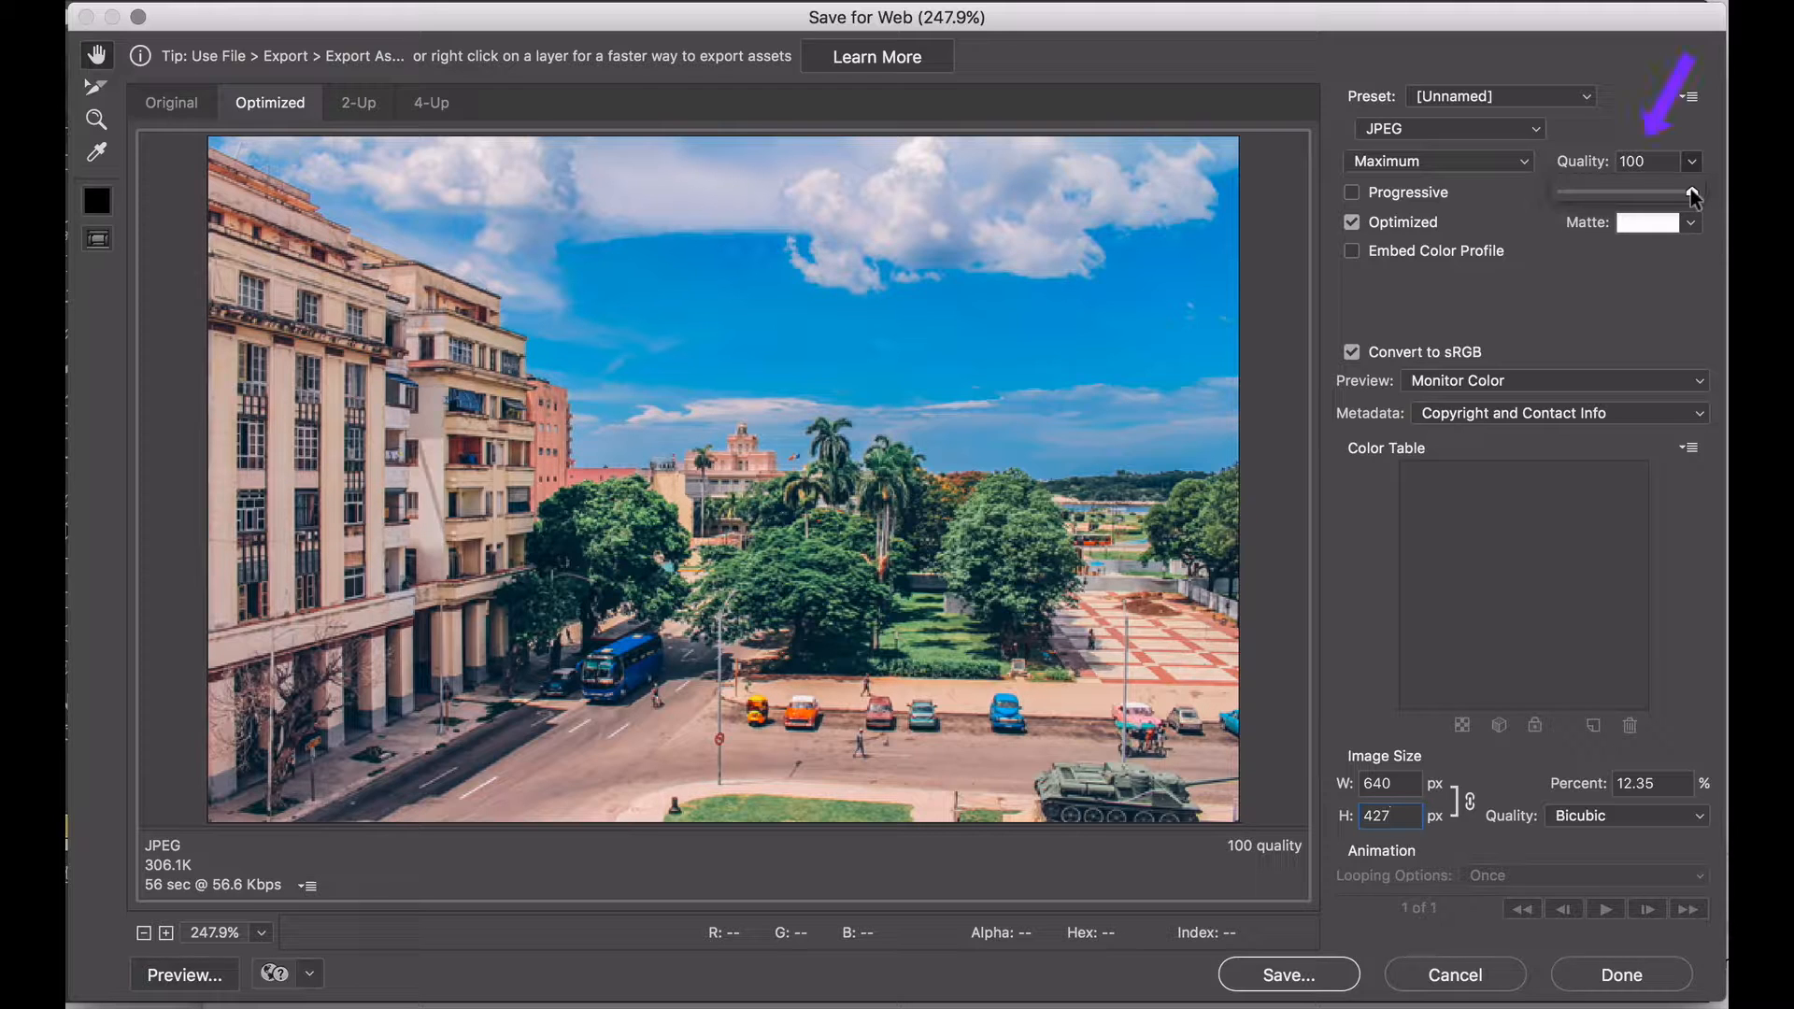
pyautogui.moveTo(1693, 193); pyautogui.dragTo(1584, 194)
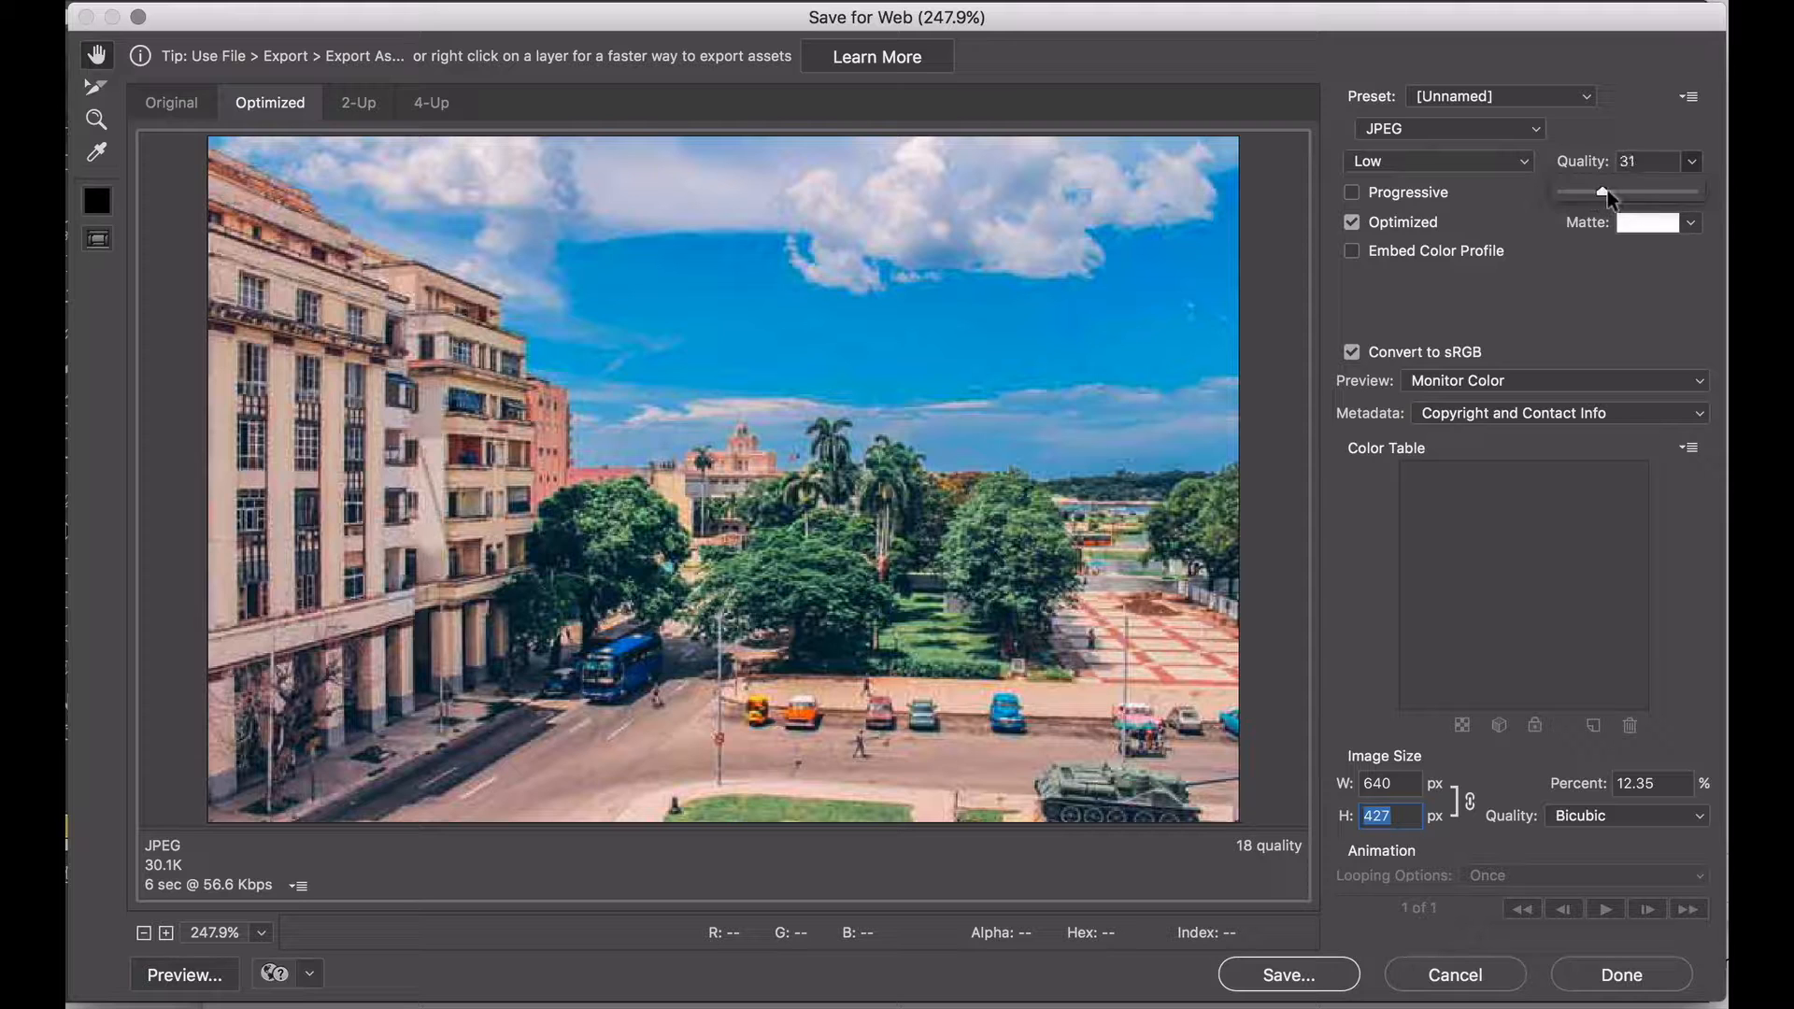
pyautogui.moveTo(1643, 197); pyautogui.dragTo(1645, 193)
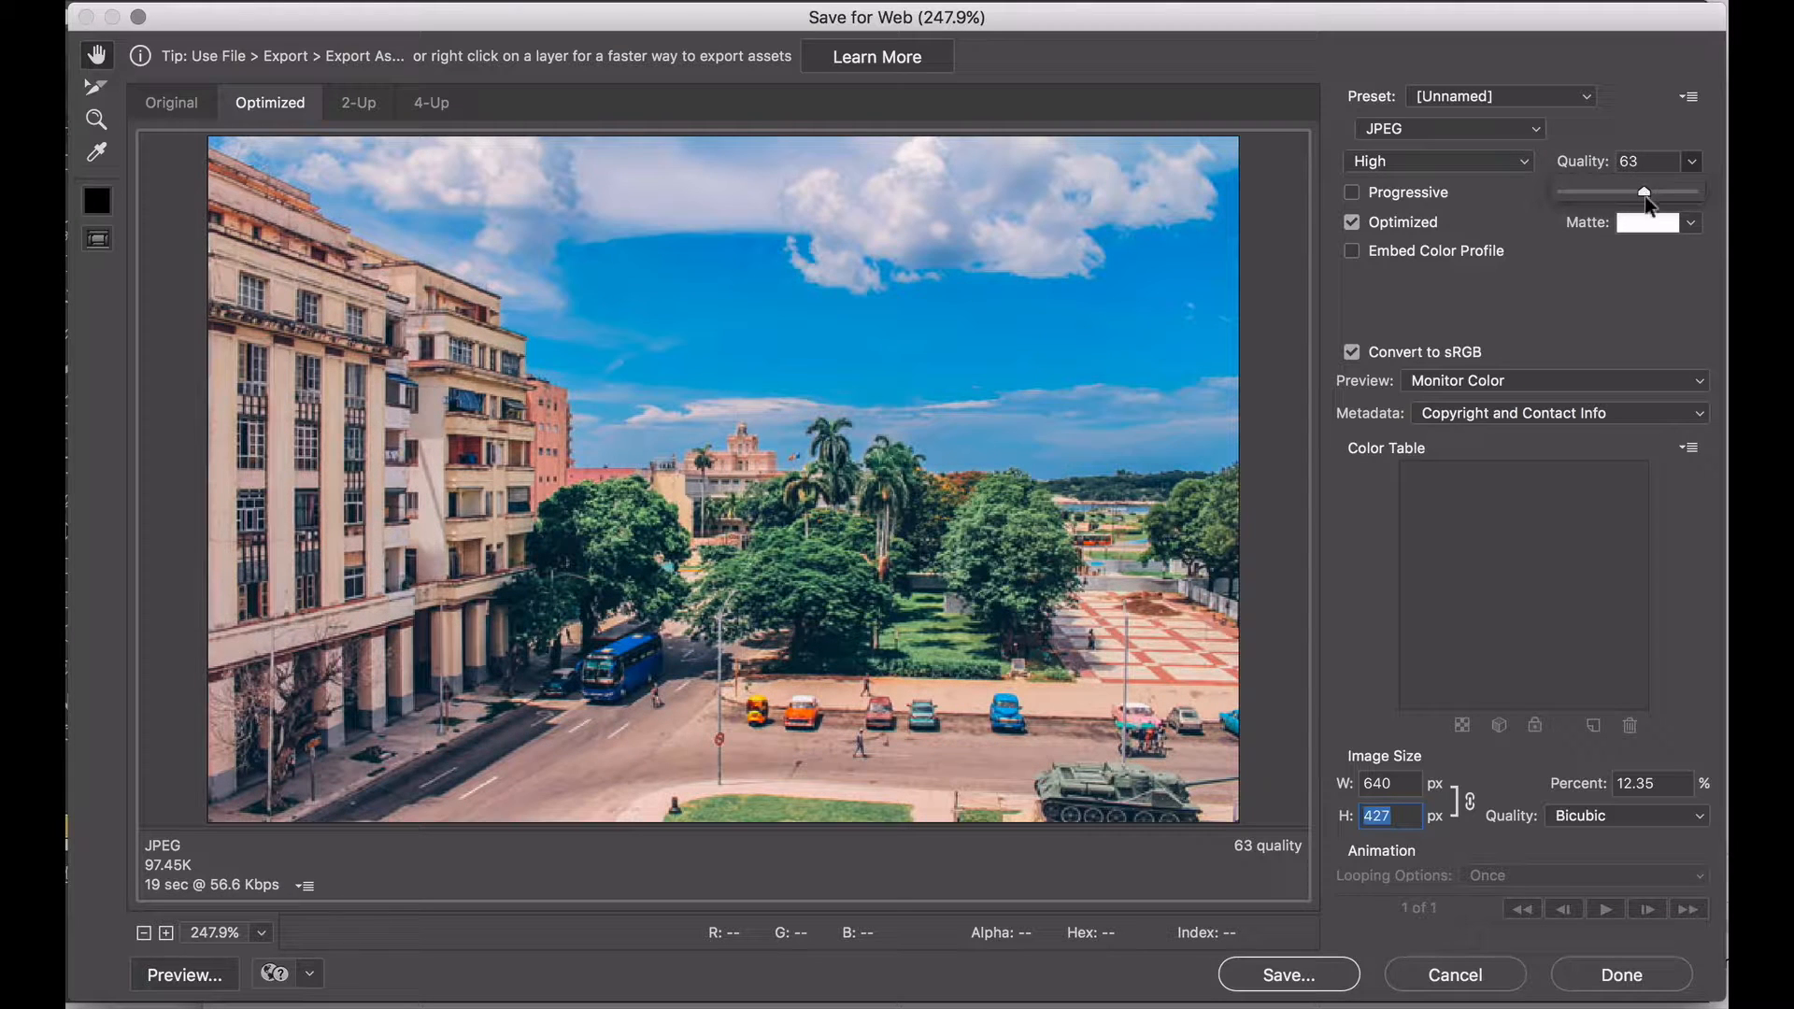
pyautogui.moveTo(1645, 193); pyautogui.dragTo(1693, 192)
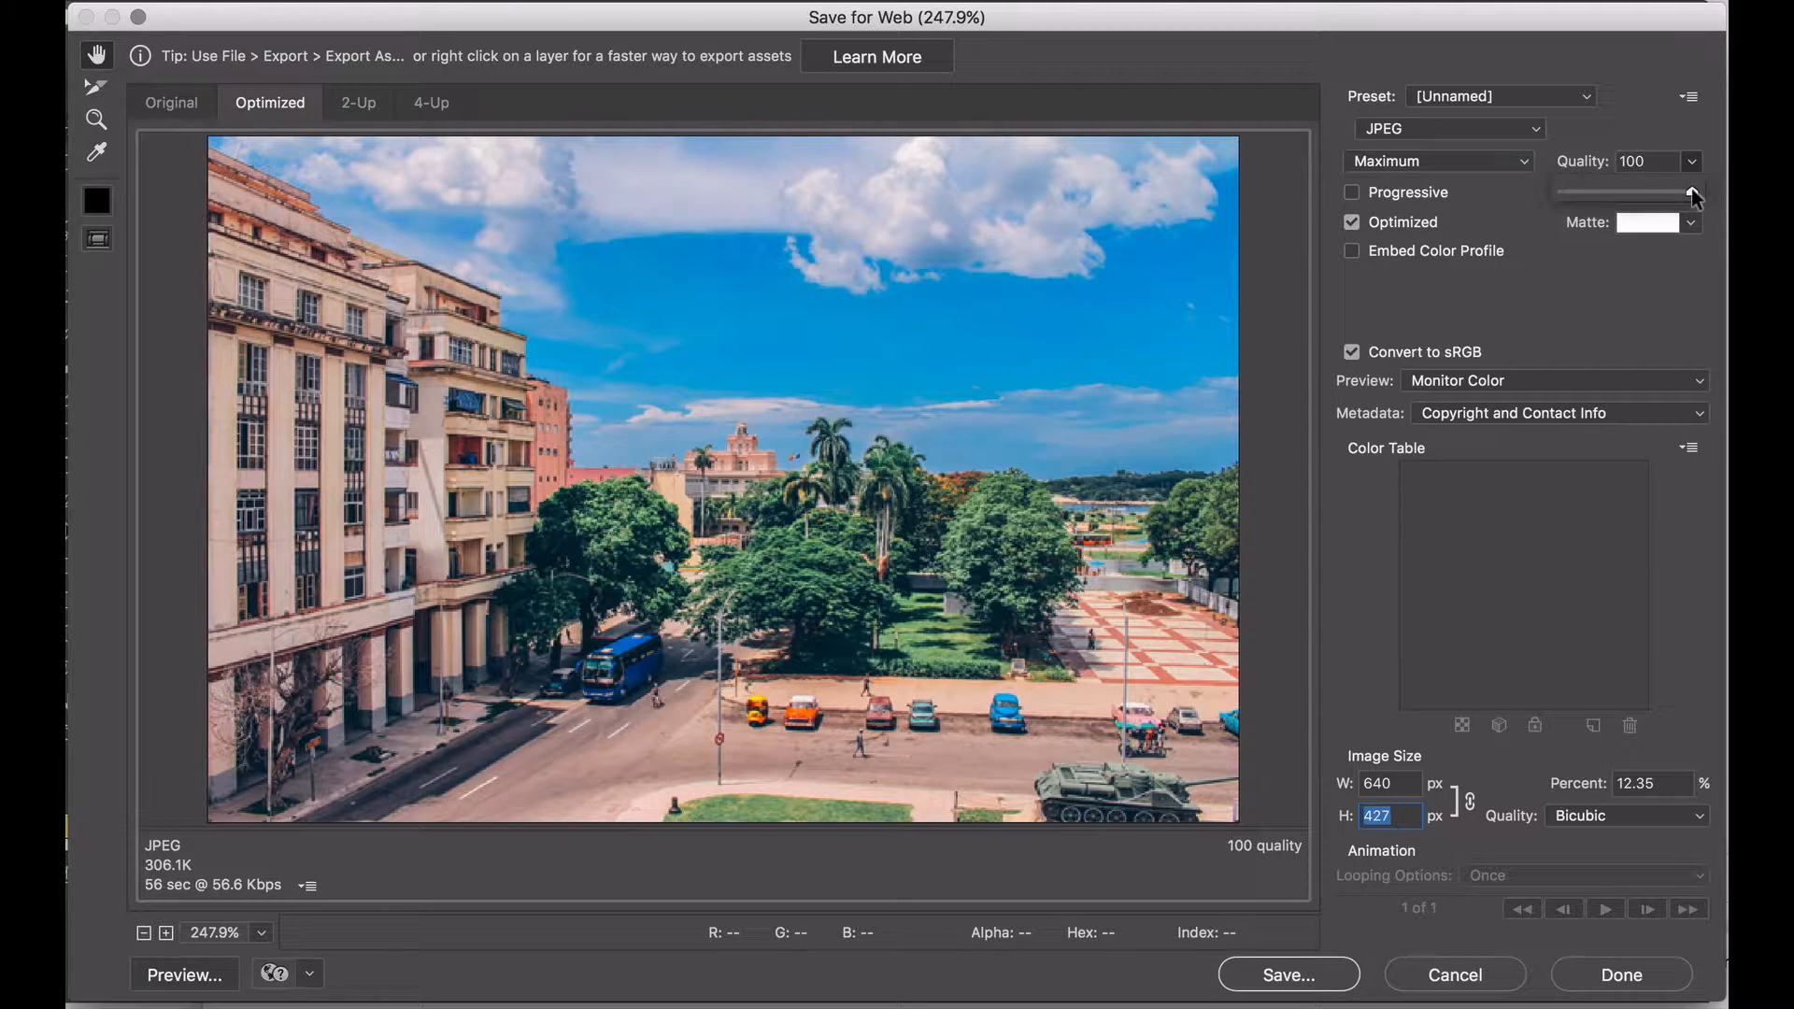
# Set the JPEG compression quality to Medium.
pyautogui.click(1501, 160)
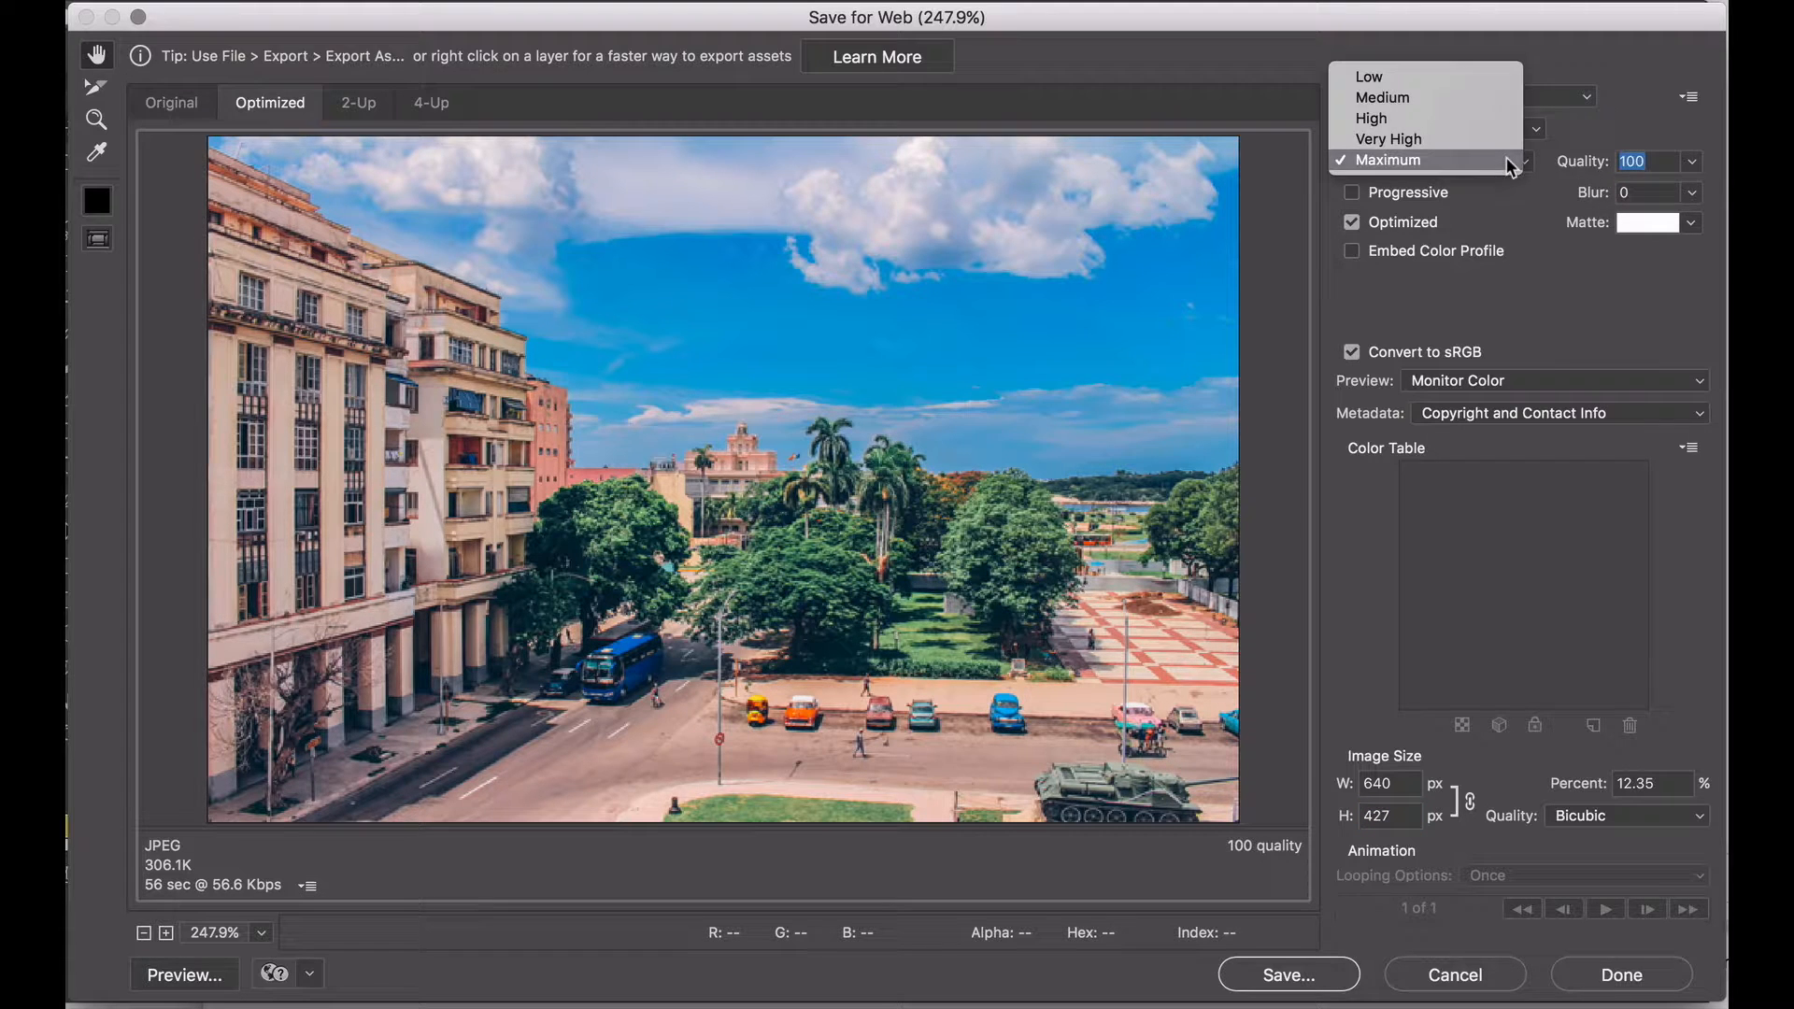
pyautogui.click(1481, 108)
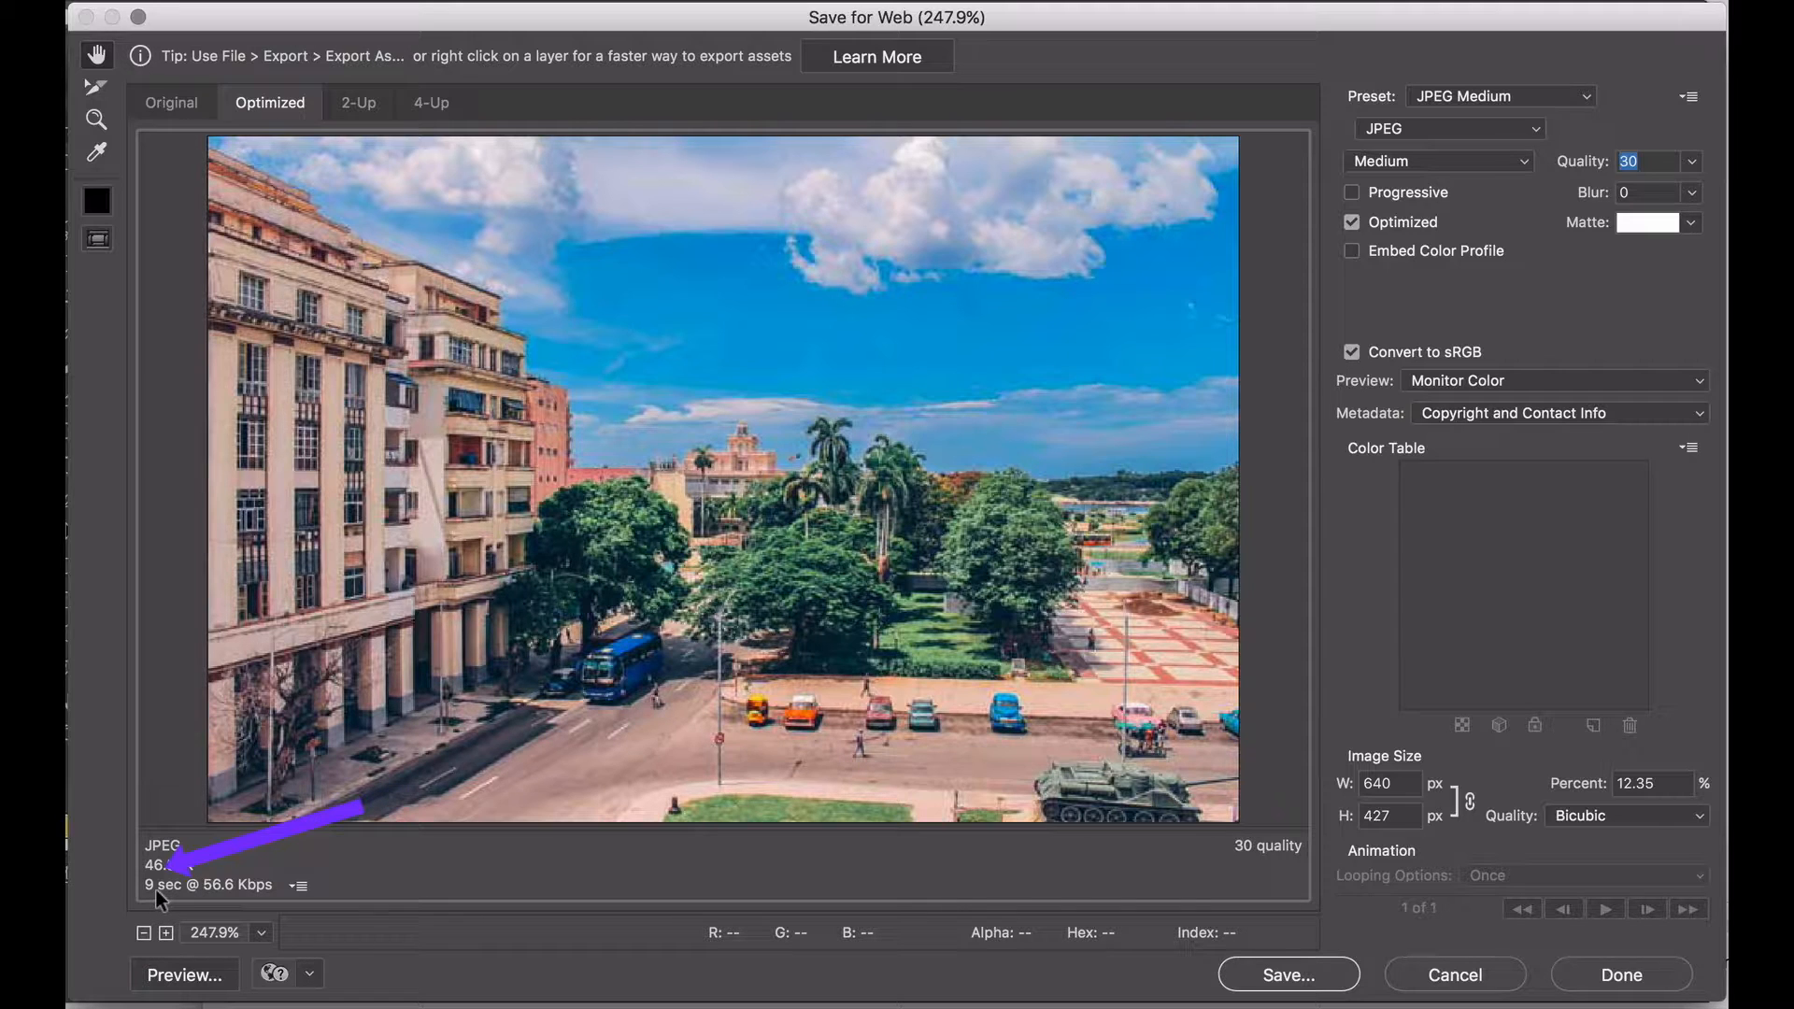
pyautogui.click(725, 340)
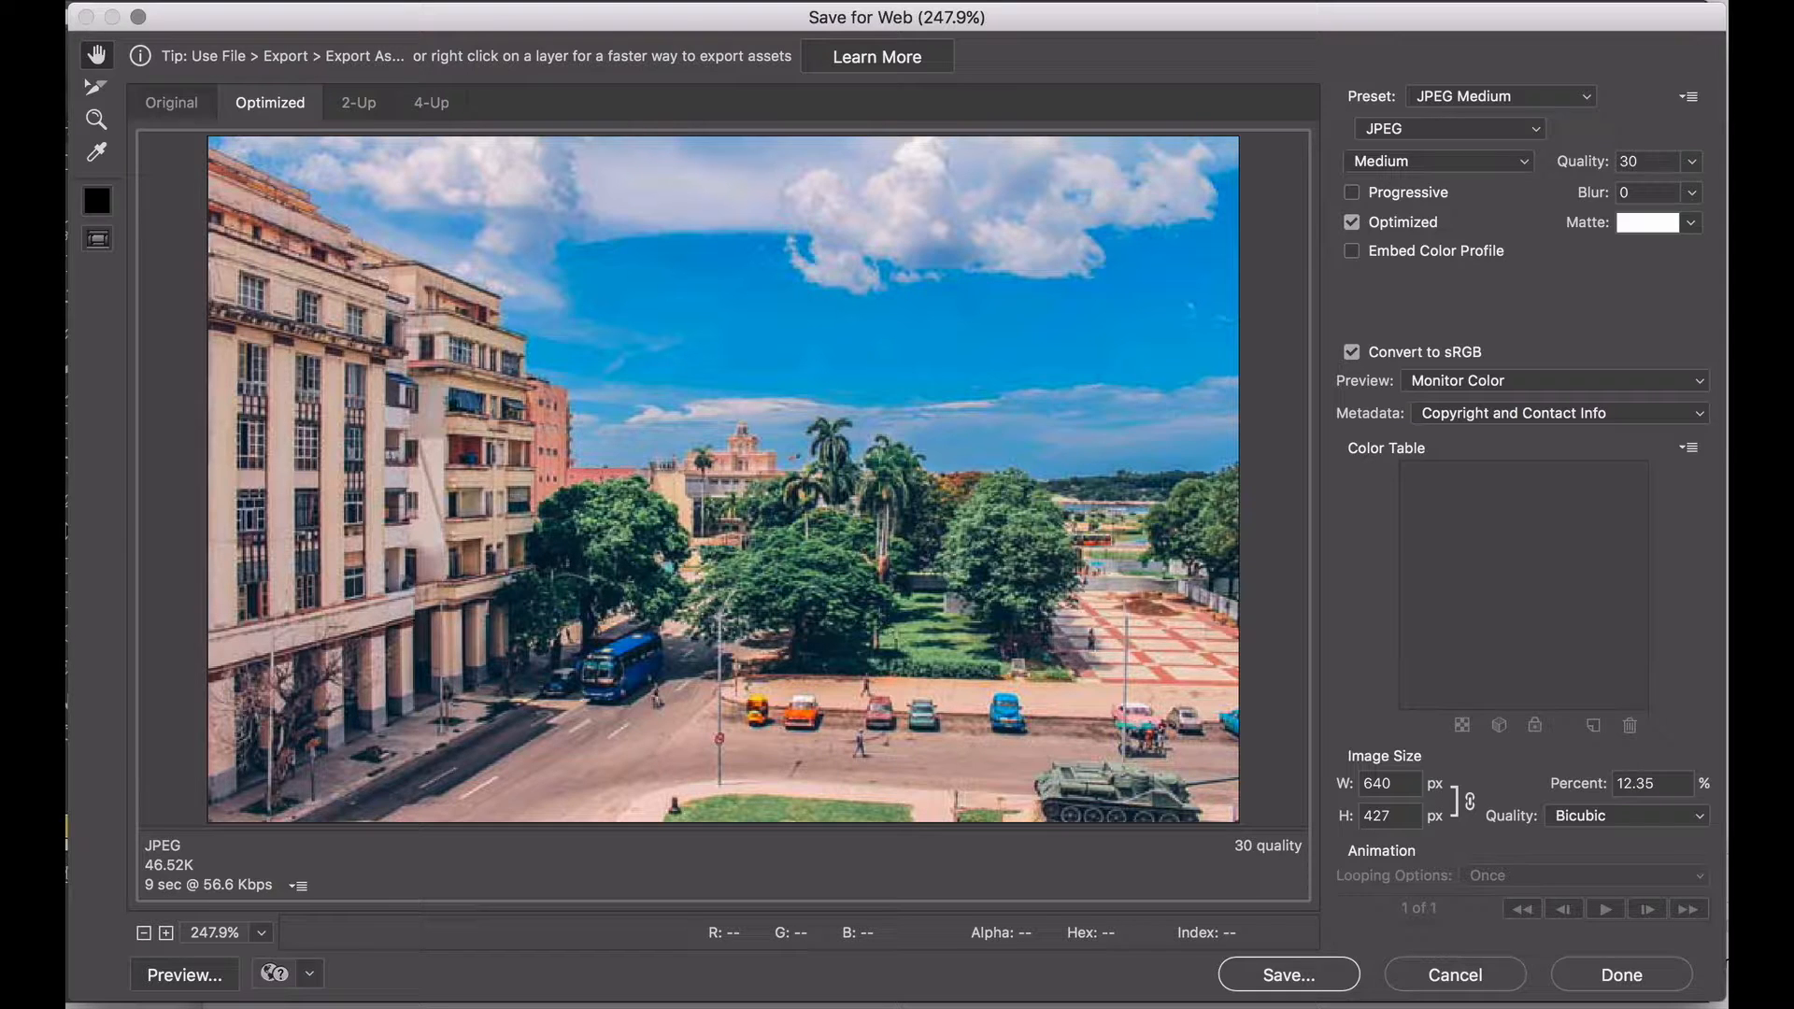
# Compare the resized original with the compressed JPEG in the 2-Up view and with further quality variants in the 4-Up view.
pyautogui.click(363, 105)
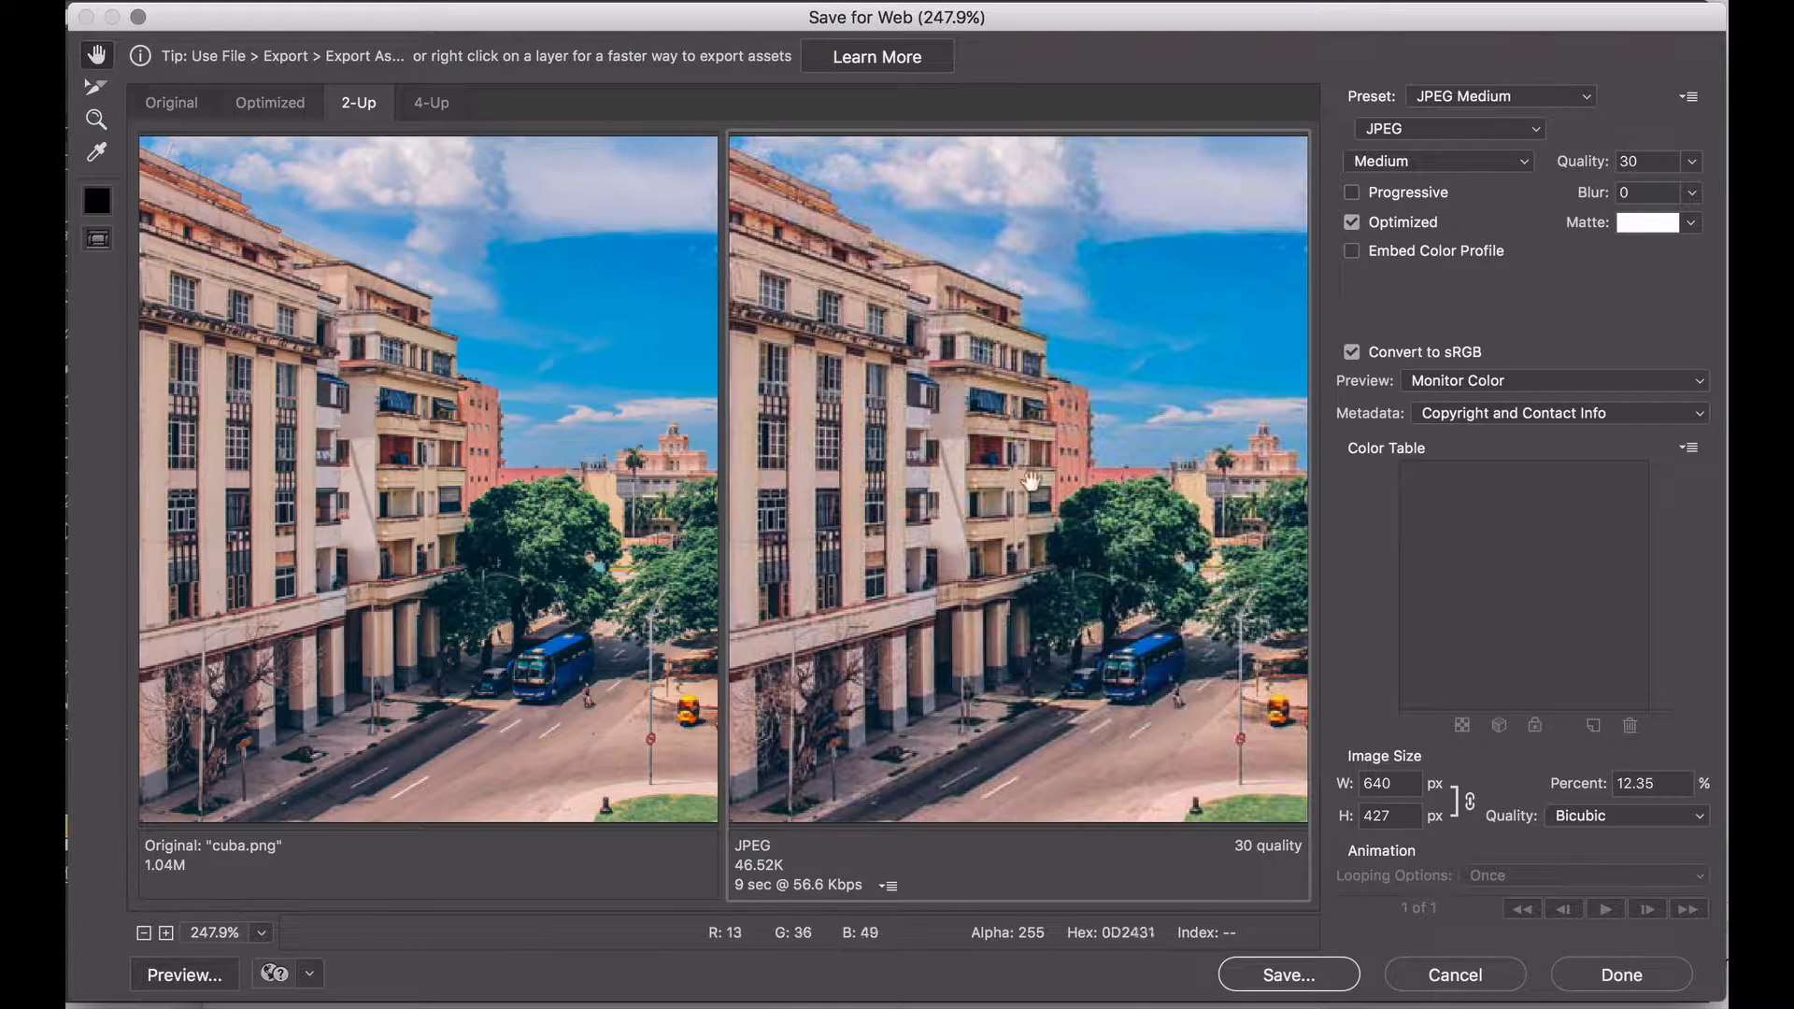
pyautogui.moveTo(1037, 496); pyautogui.dragTo(925, 494)
pyautogui.moveTo(1180, 482)
pyautogui.mouseDown()
pyautogui.moveTo(1016, 478)
pyautogui.moveTo(1159, 487)
pyautogui.mouseUp()
pyautogui.moveTo(1136, 450); pyautogui.dragTo(905, 440)
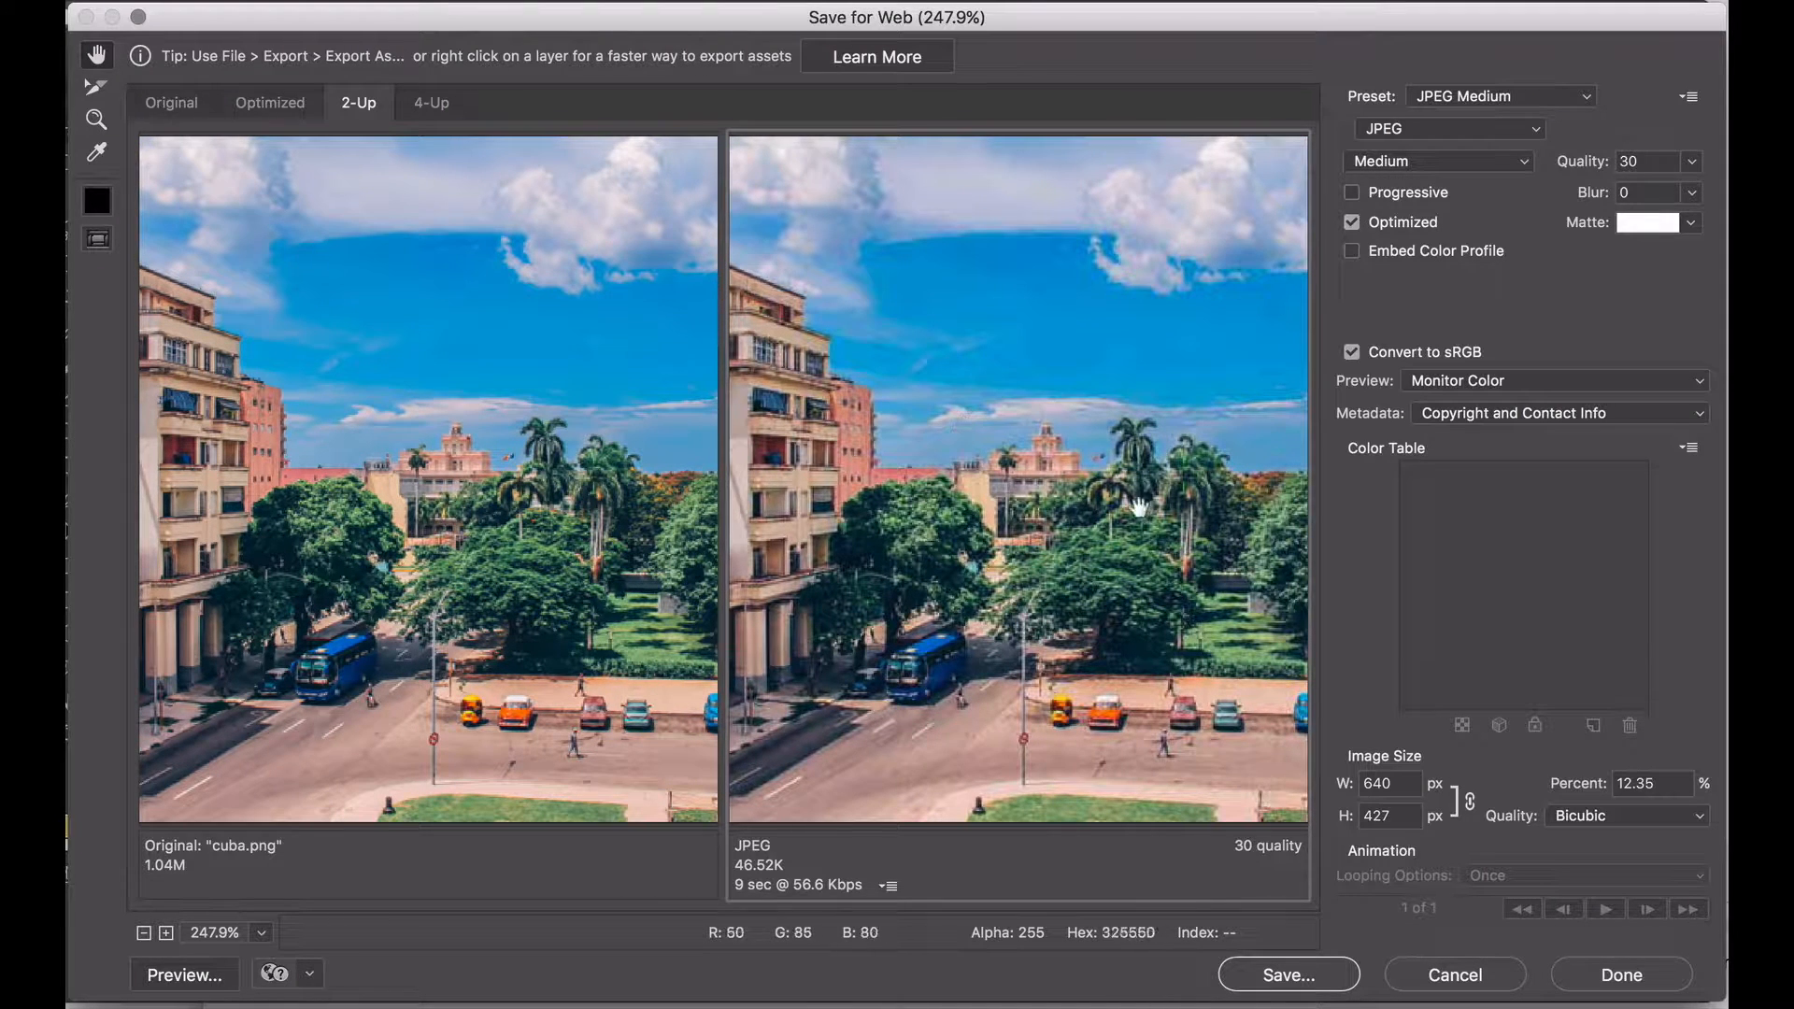
pyautogui.moveTo(1118, 545); pyautogui.dragTo(926, 541)
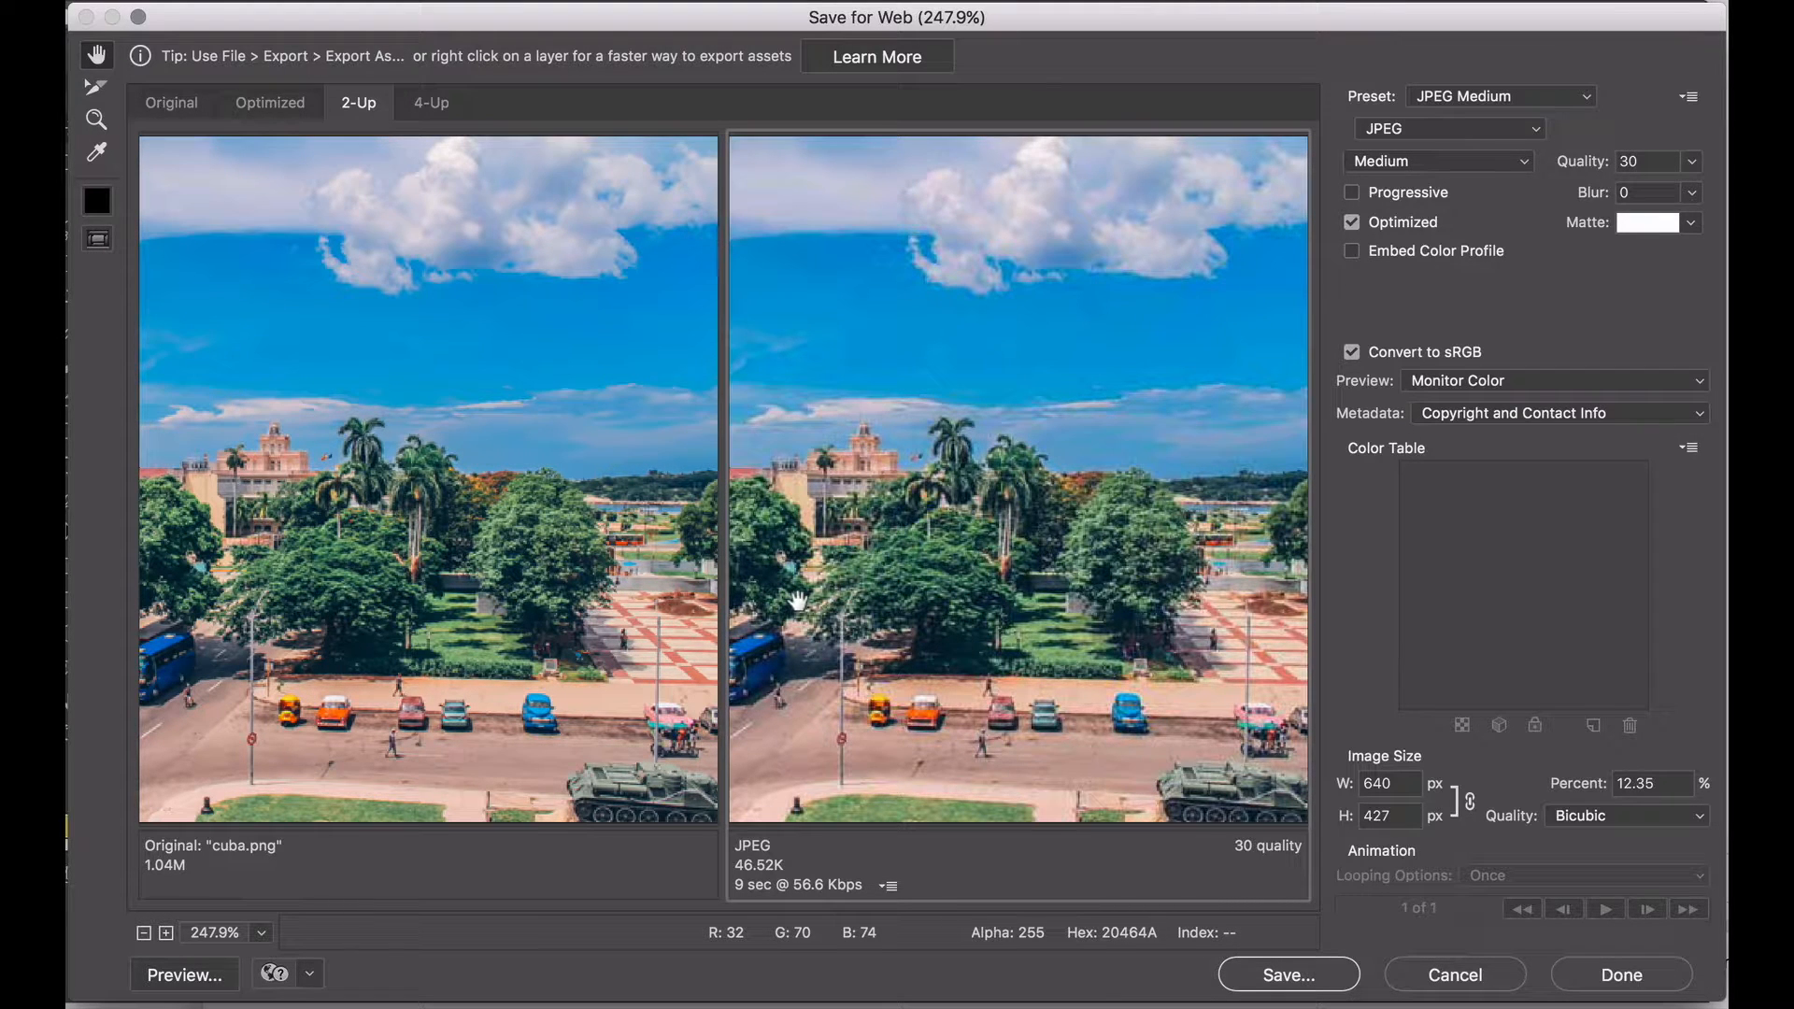
pyautogui.click(437, 105)
pyautogui.moveTo(582, 272); pyautogui.dragTo(543, 329)
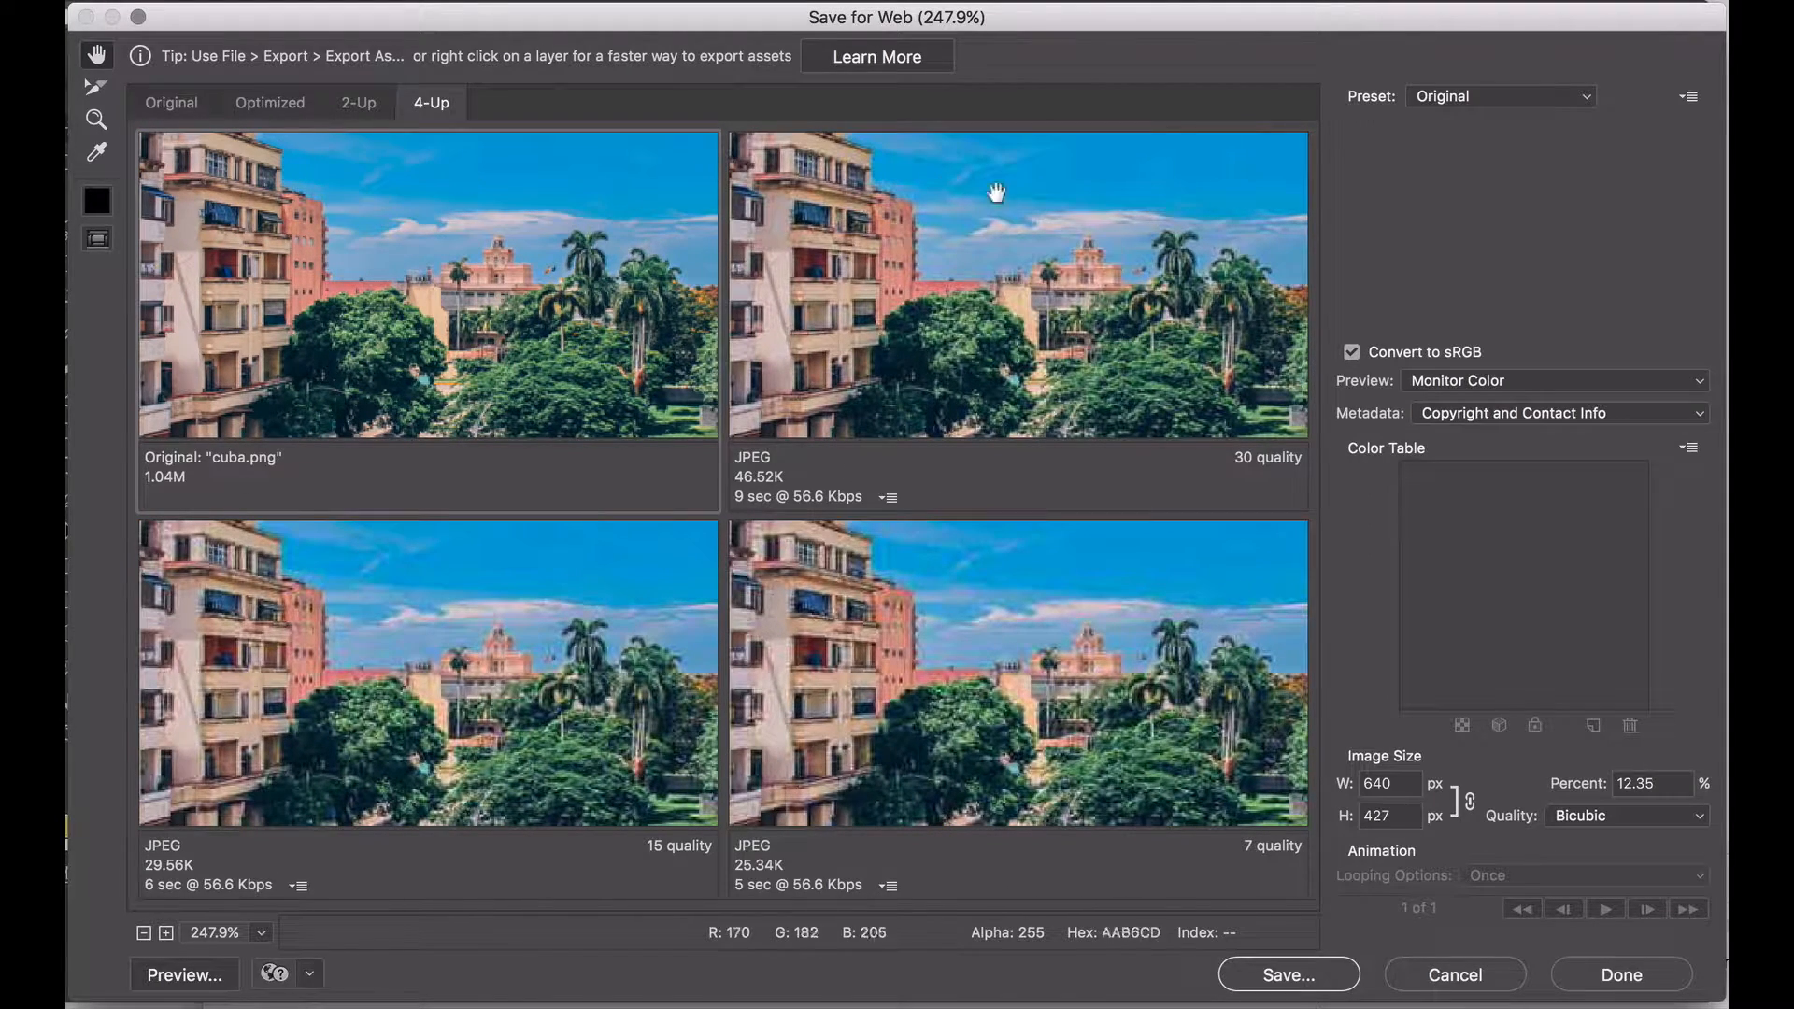
# Set the 15-quality JPEG variant to quality 20 and the 7-quality variant to quality 15.
pyautogui.click(951, 215)
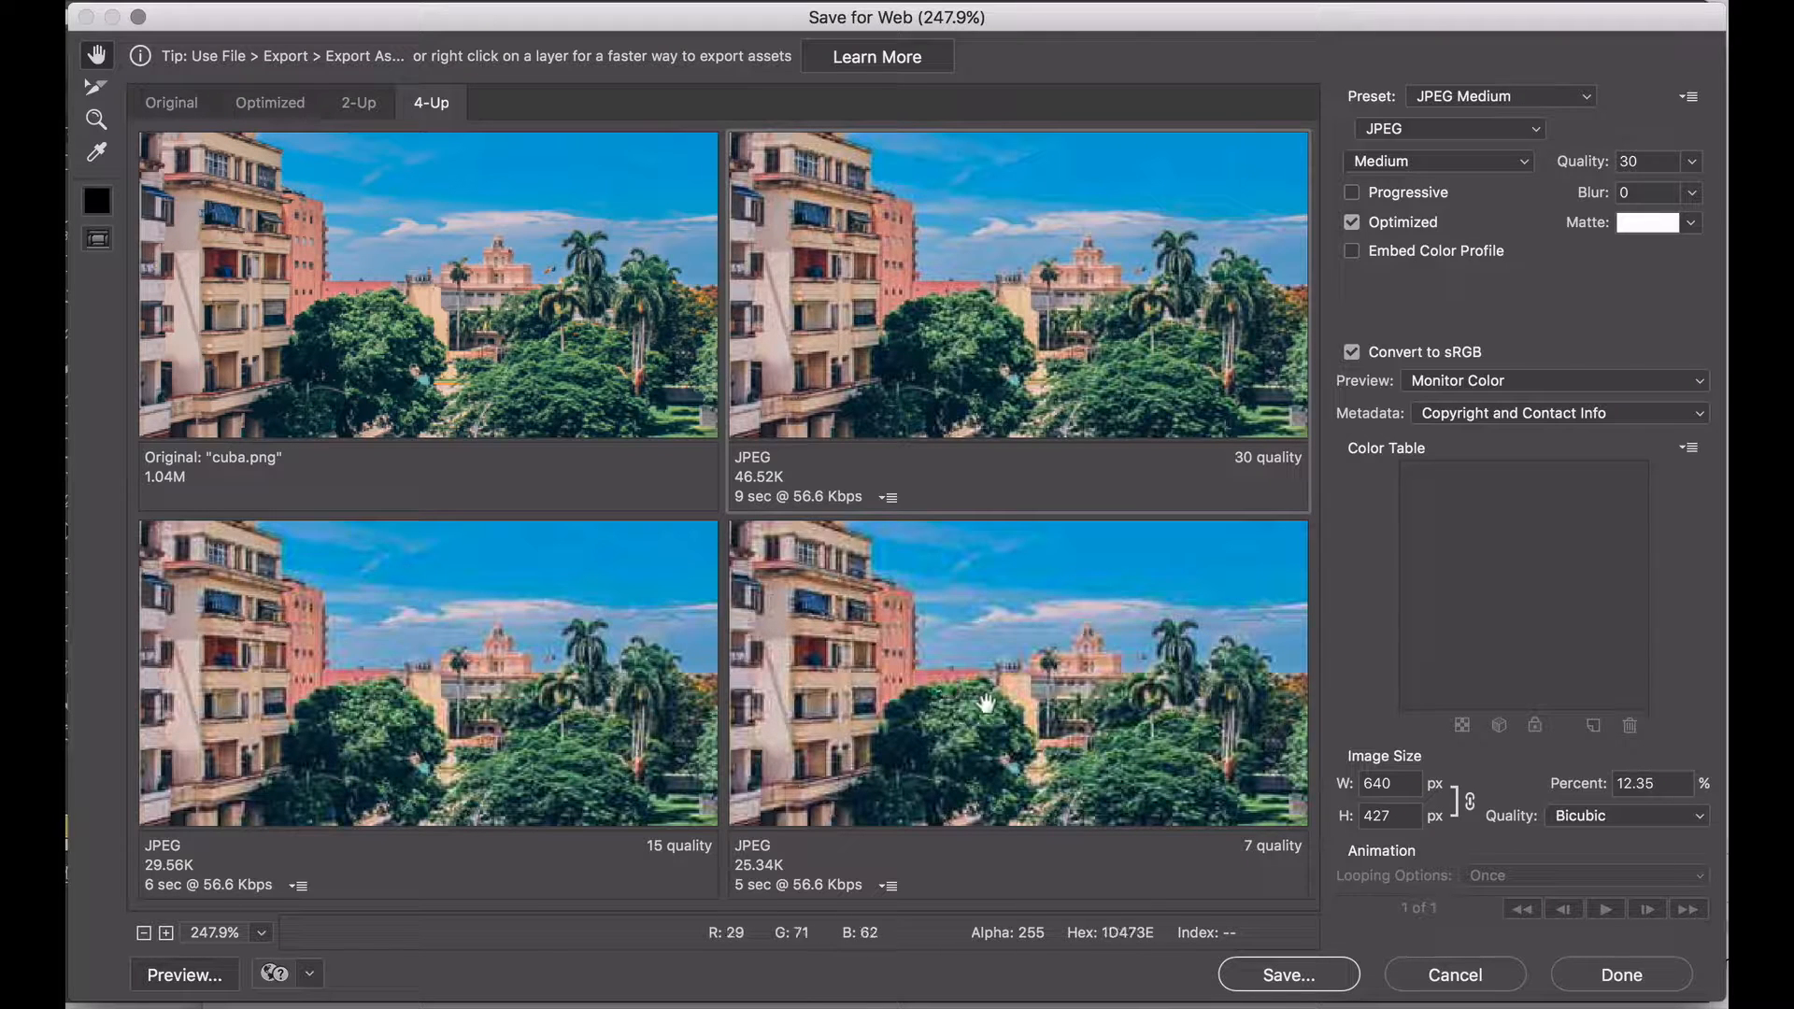
pyautogui.click(618, 665)
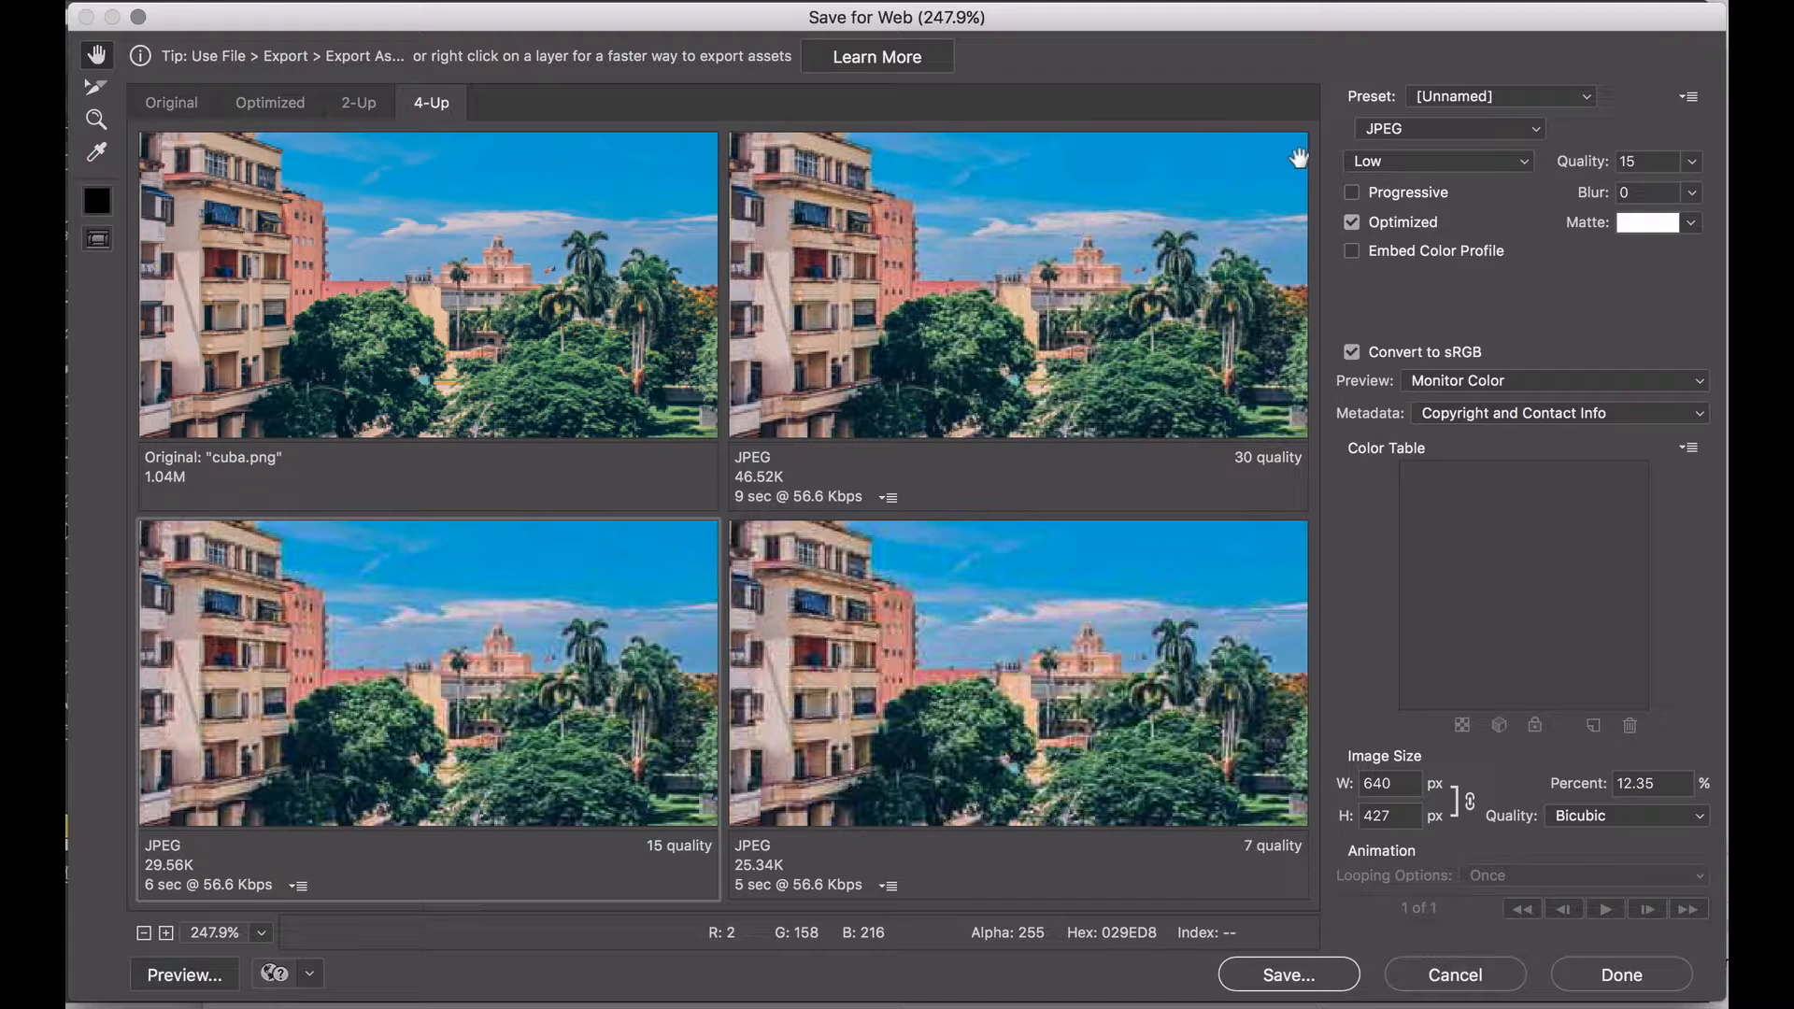
pyautogui.doubleClick(1631, 161)
pyautogui.write('20')
pyautogui.press('Return')
pyautogui.click(867, 639)
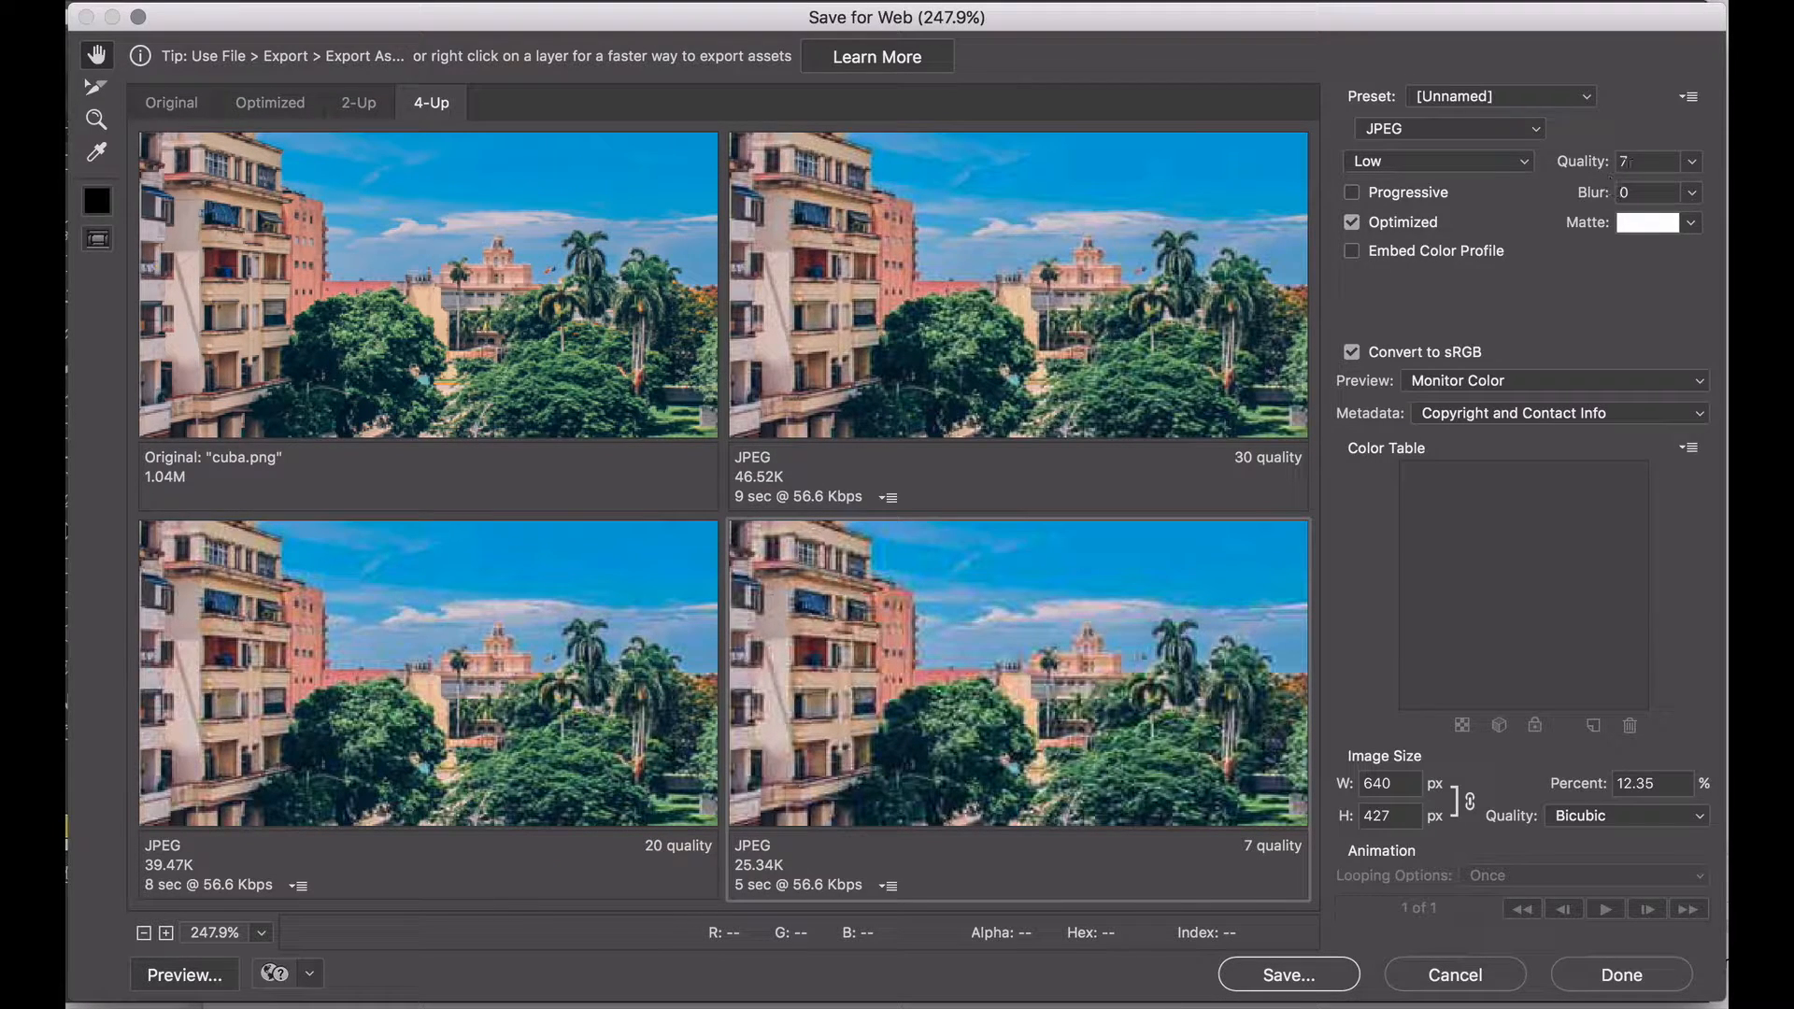
pyautogui.write('15')
# Examine the same areas of the photo across the four variants, then view them at 100% zoom.
pyautogui.moveTo(958, 718); pyautogui.dragTo(995, 776)
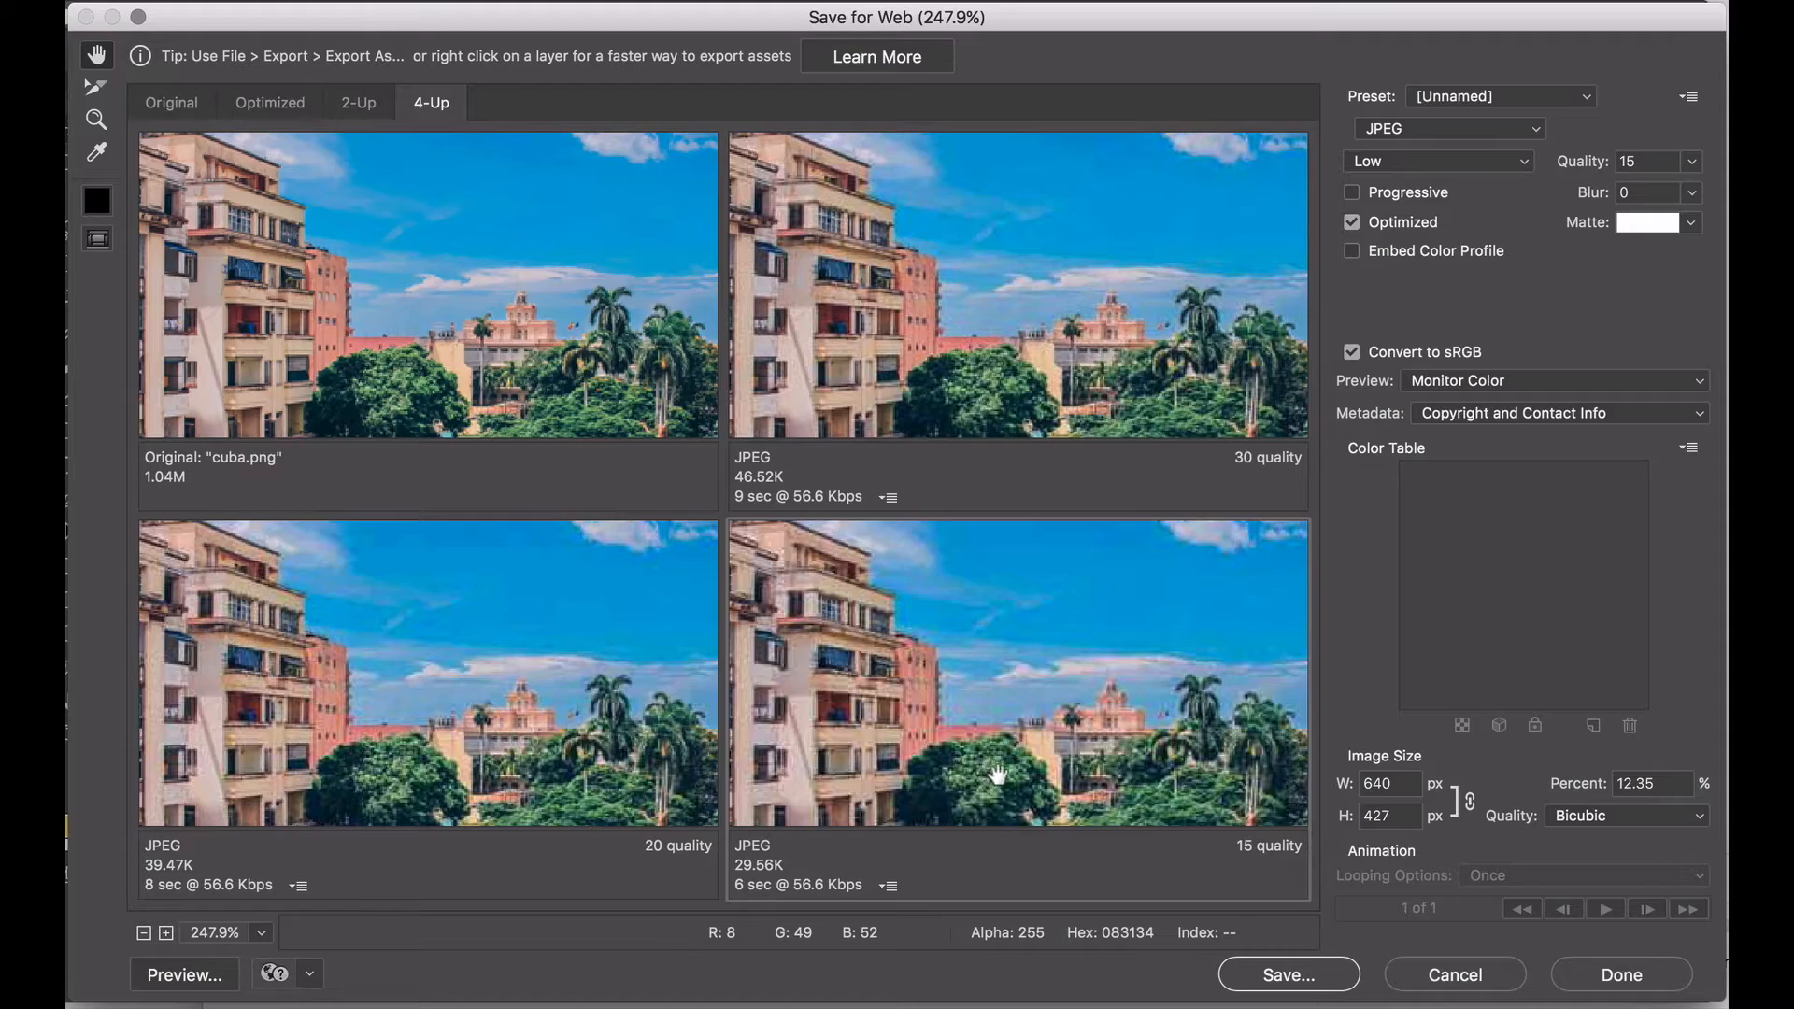
pyautogui.click(655, 313)
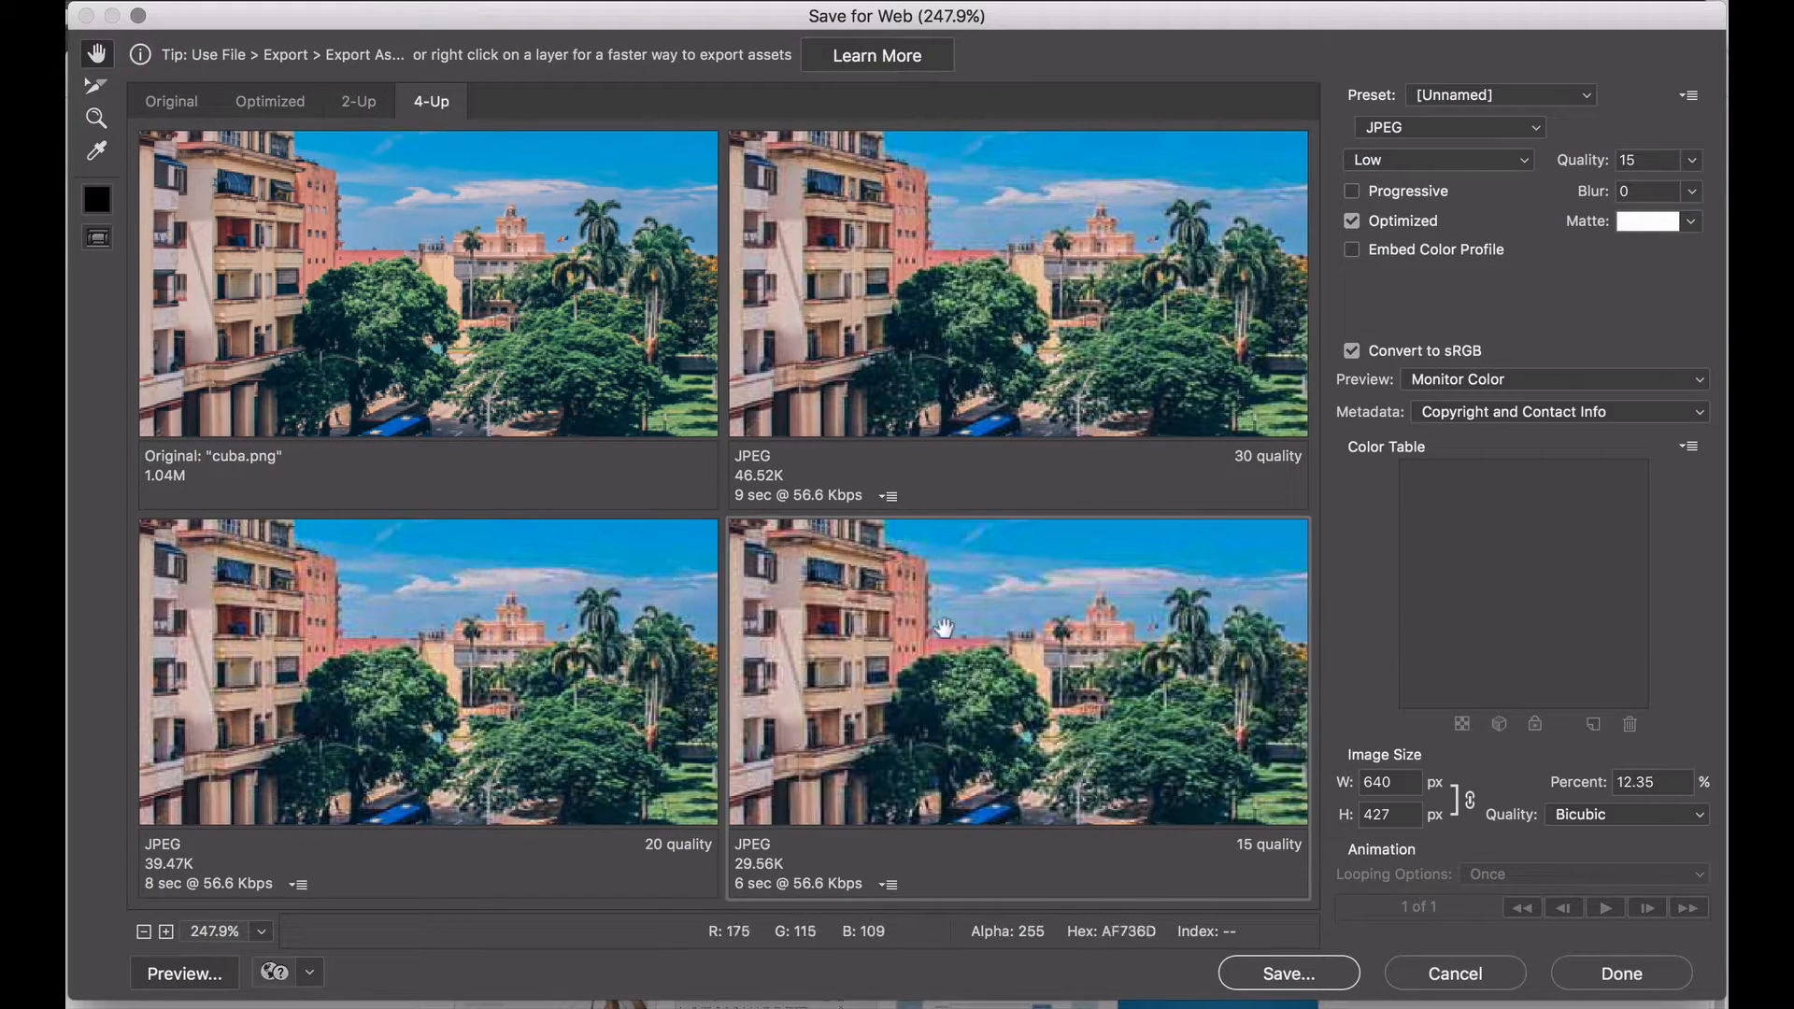
pyautogui.moveTo(1032, 665); pyautogui.dragTo(1004, 593)
pyautogui.moveTo(1043, 738); pyautogui.dragTo(1067, 786)
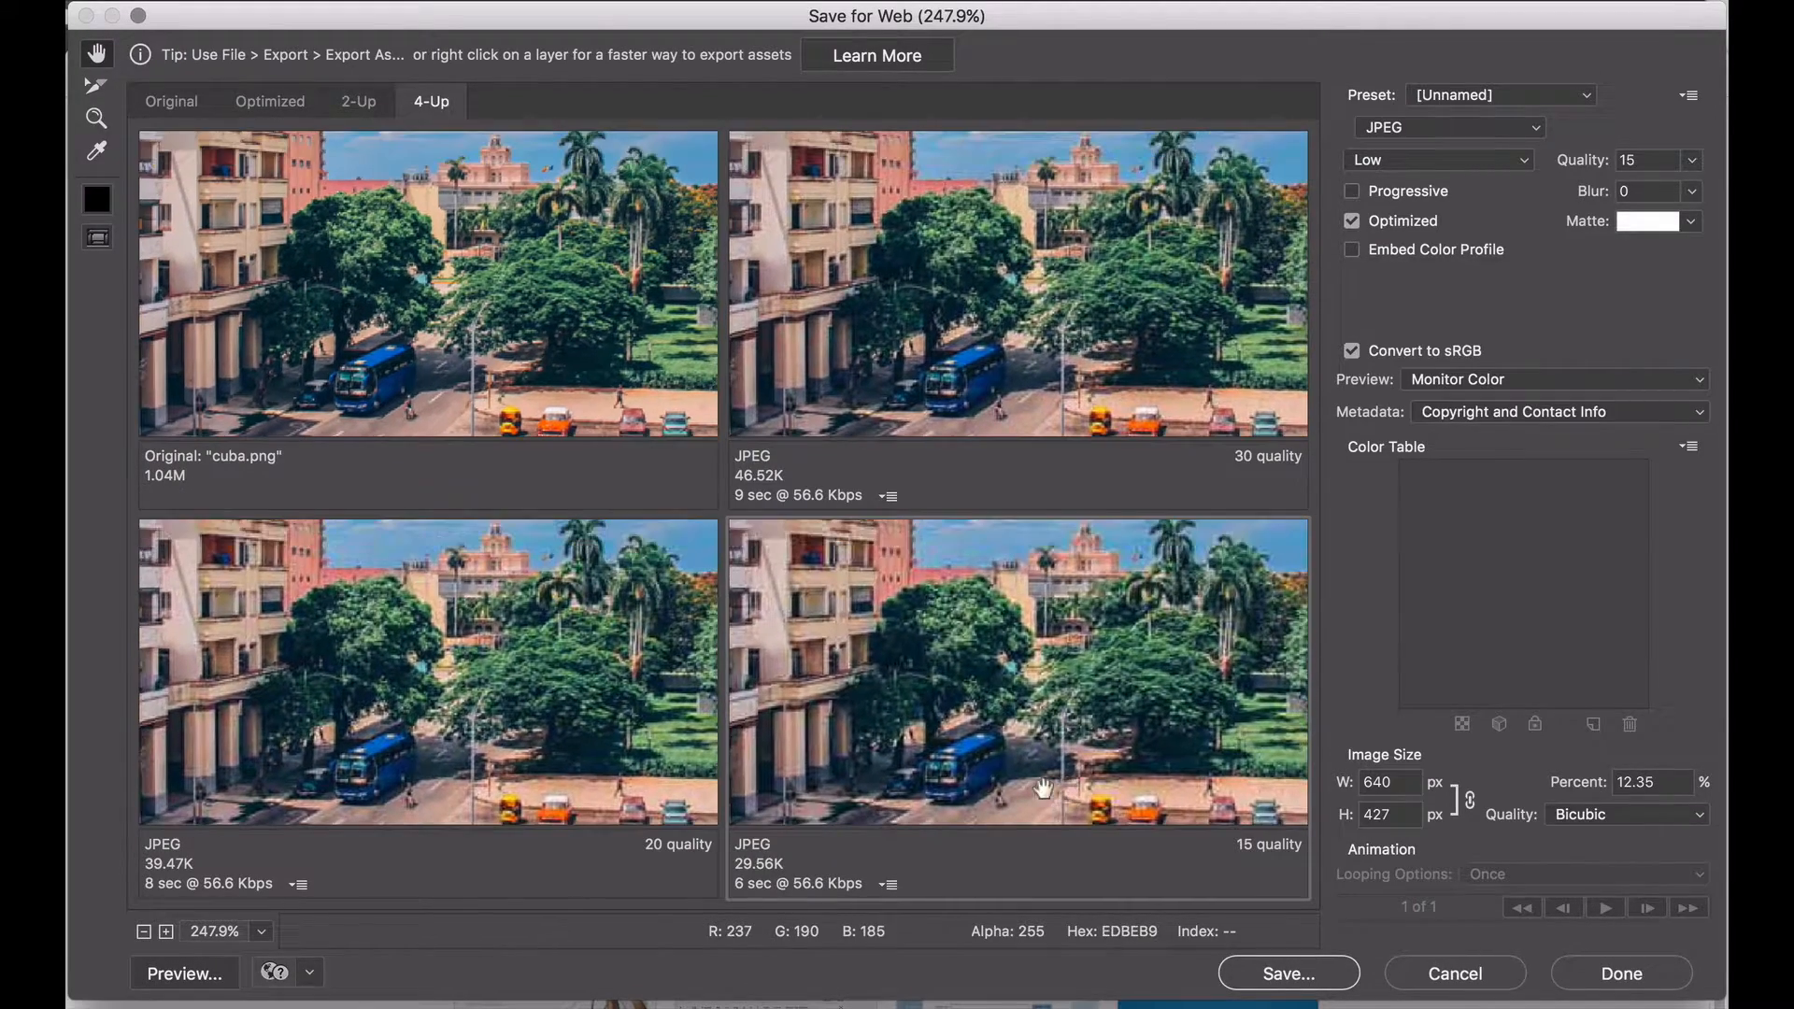
pyautogui.click(254, 931)
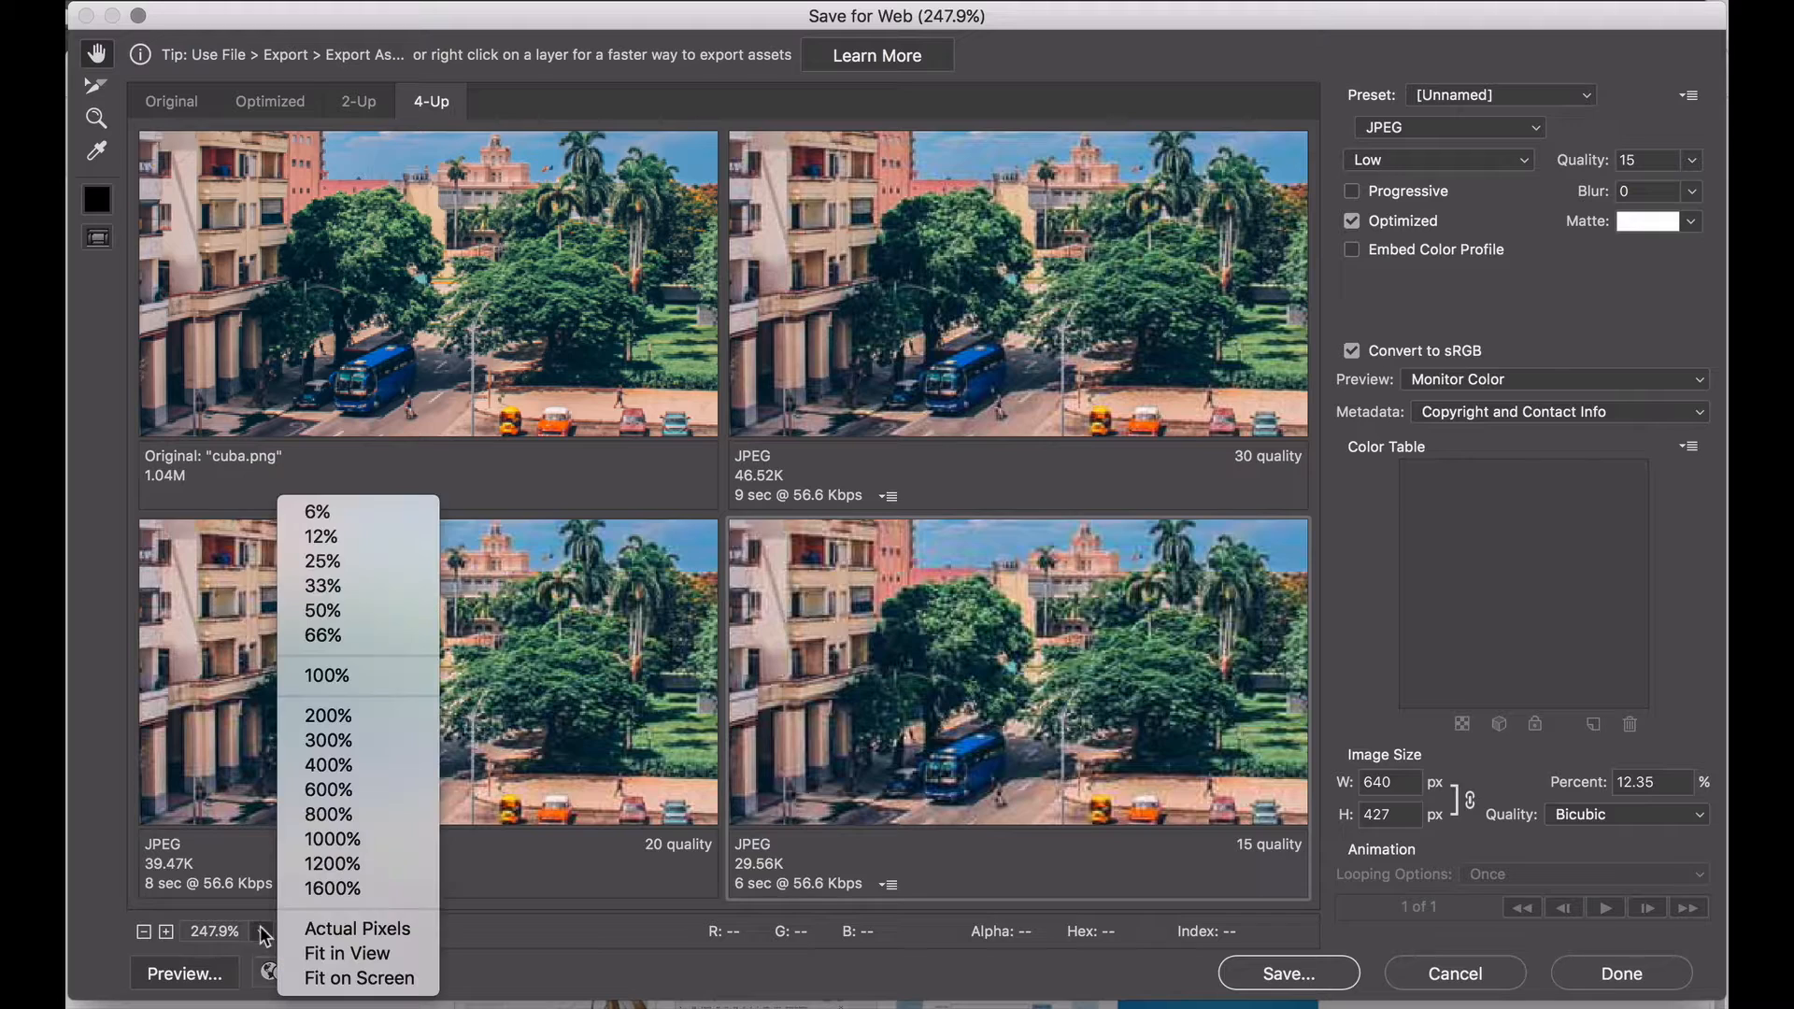
pyautogui.click(346, 680)
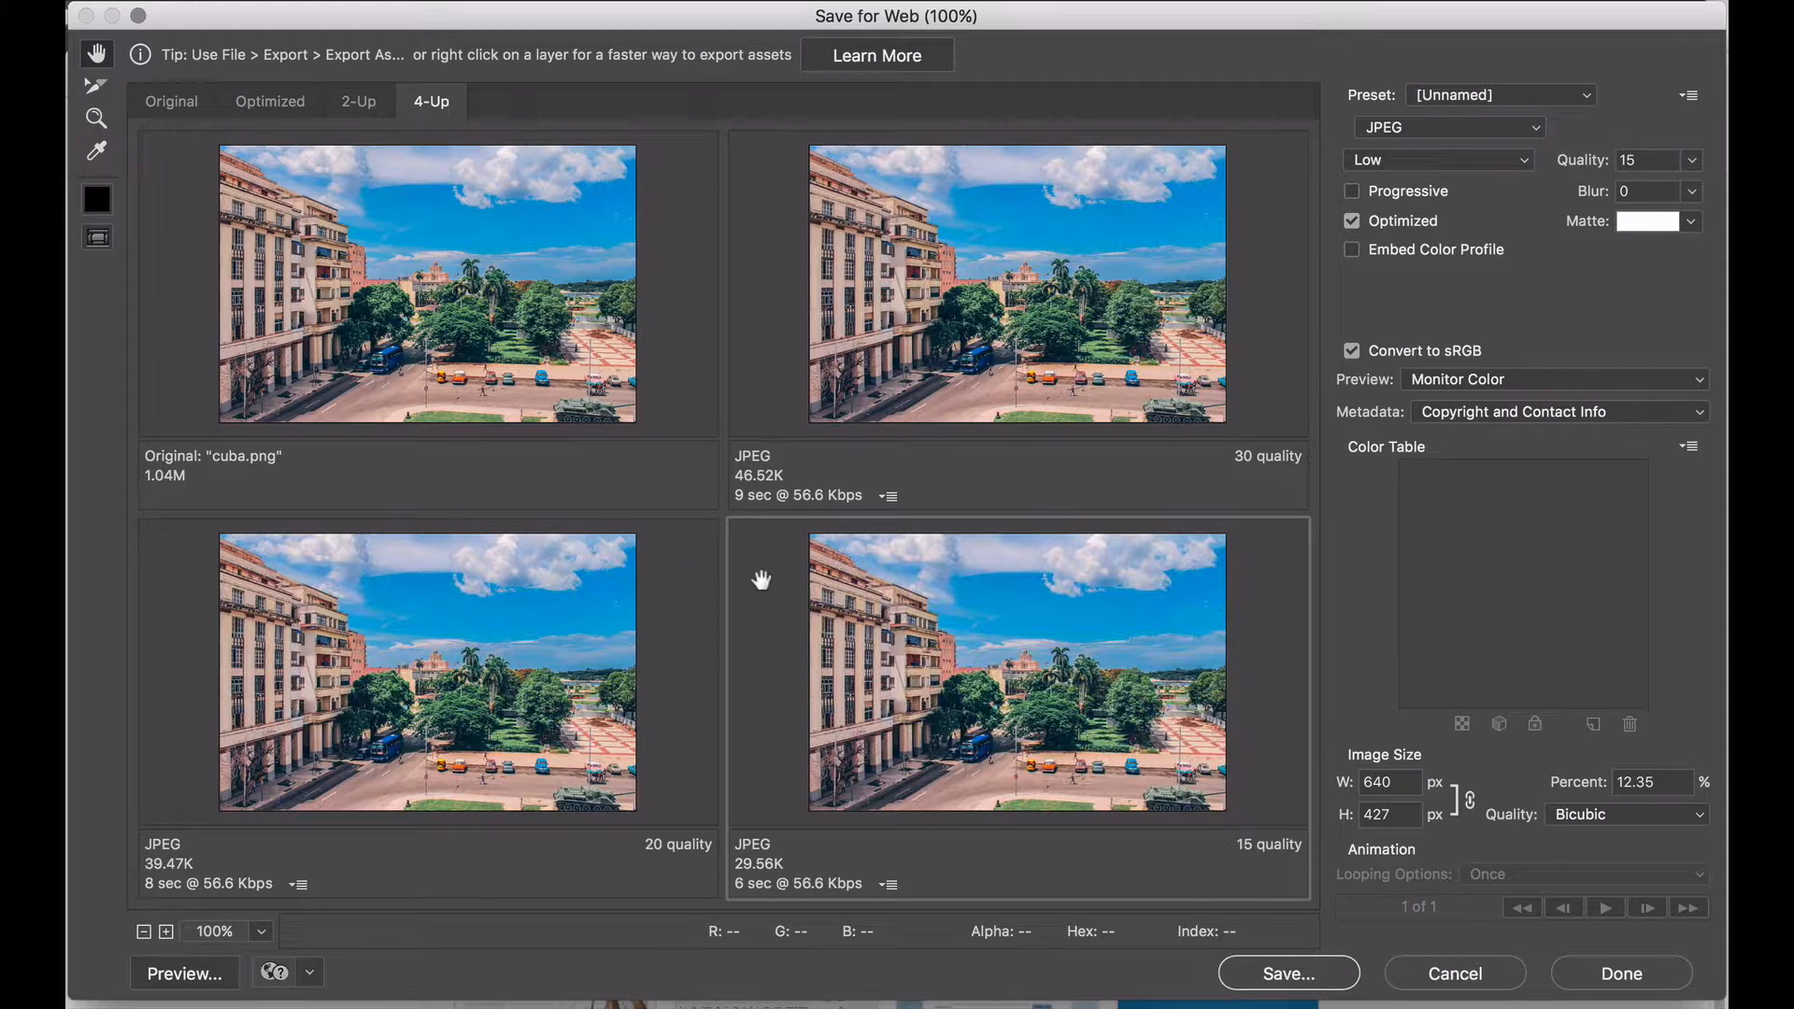
# Preview the 30, 20 and 15 quality JPEG variants in the web browser.
pyautogui.click(905, 372)
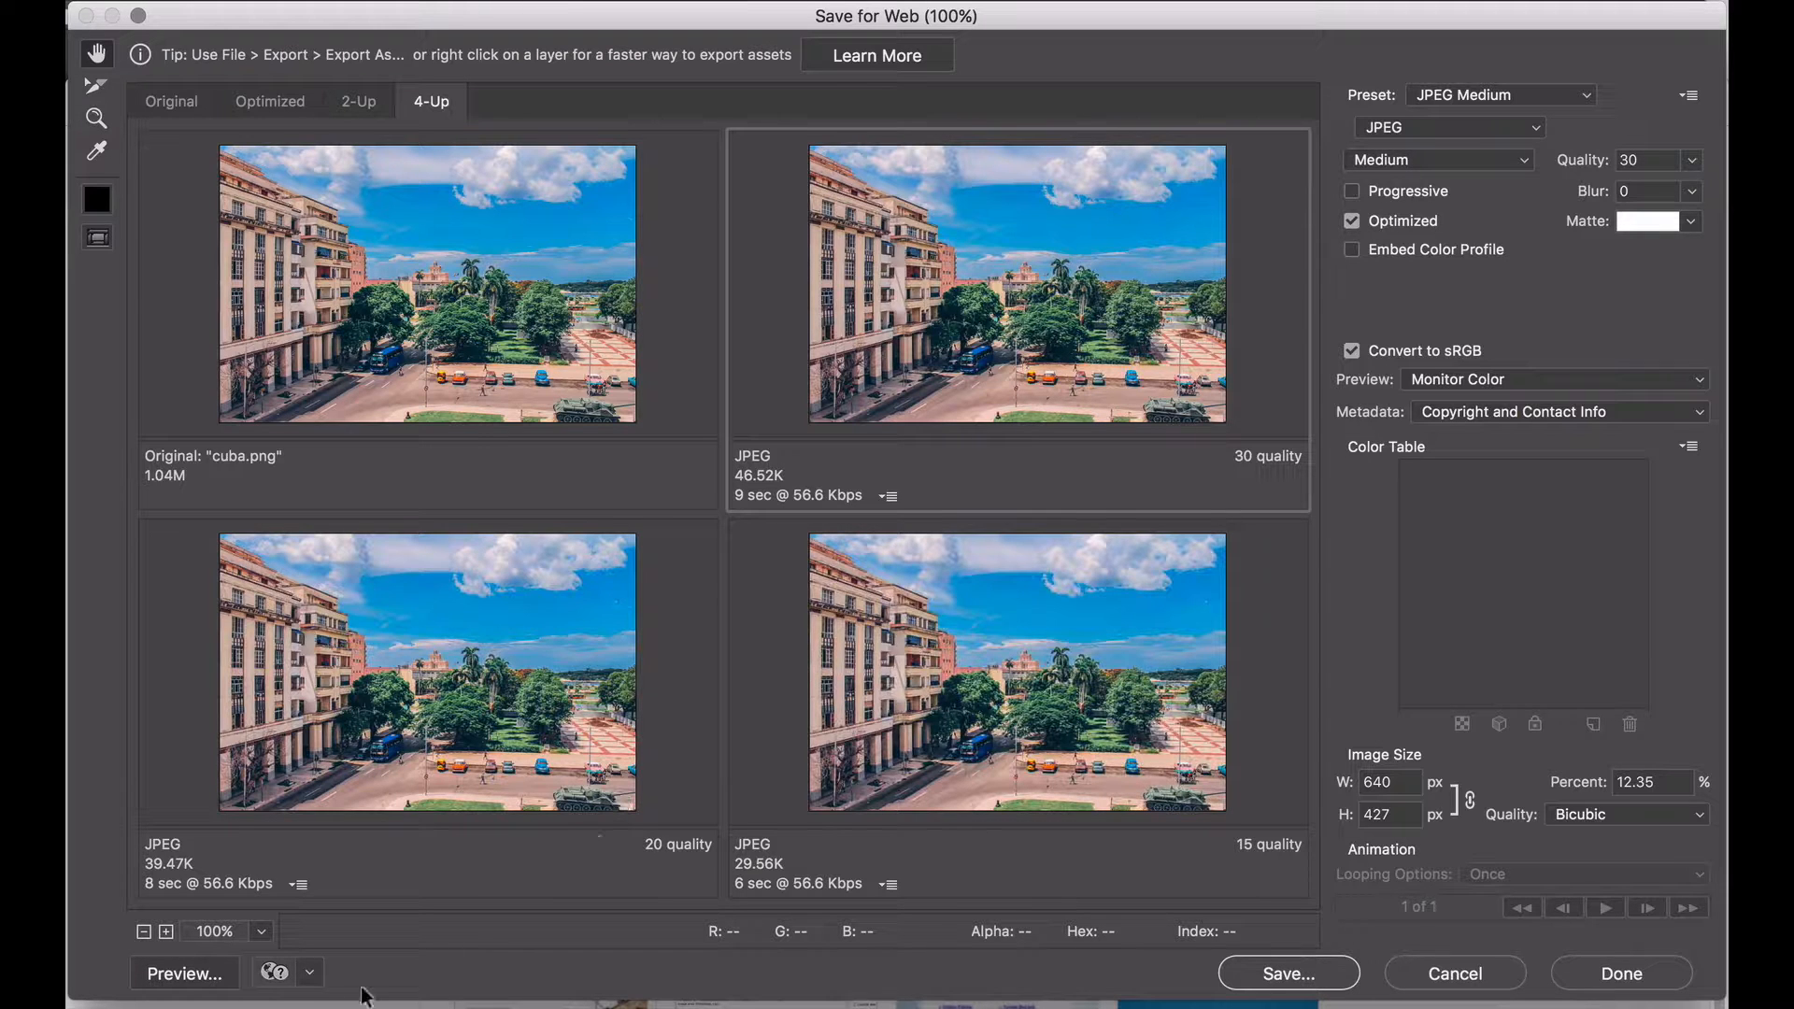
pyautogui.click(271, 972)
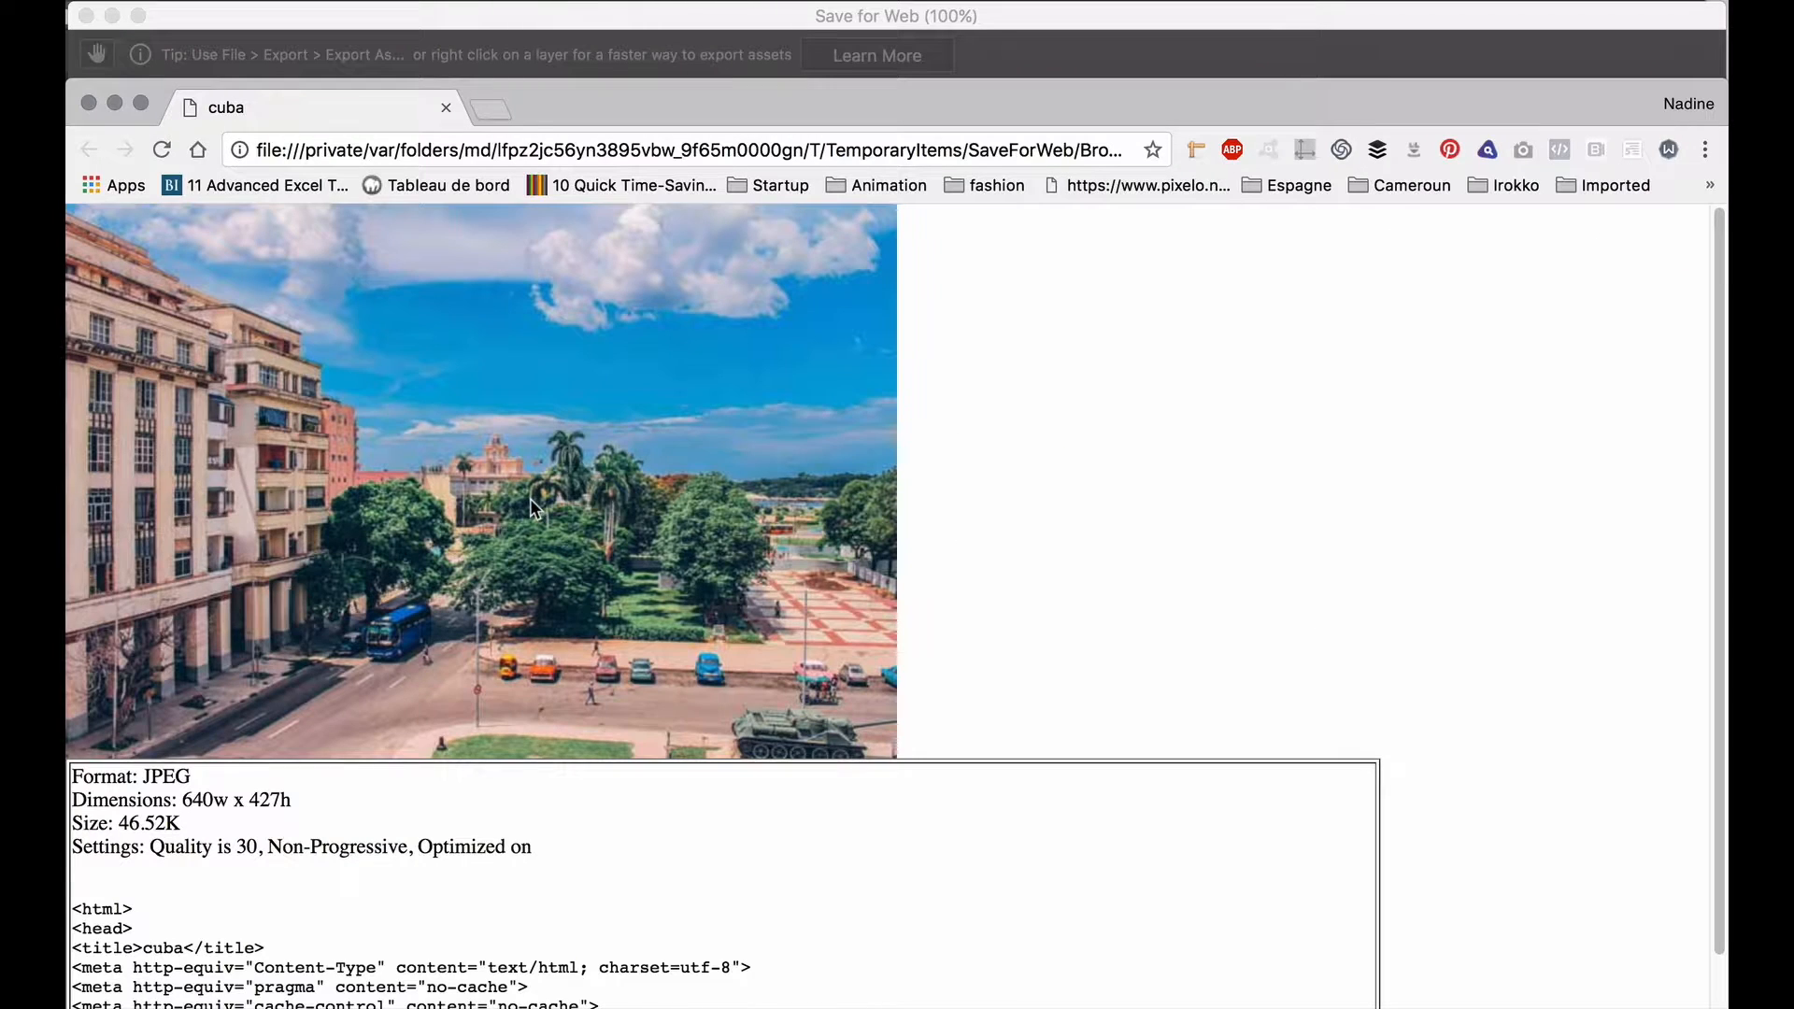
pyautogui.press('super+w')
pyautogui.click(493, 584)
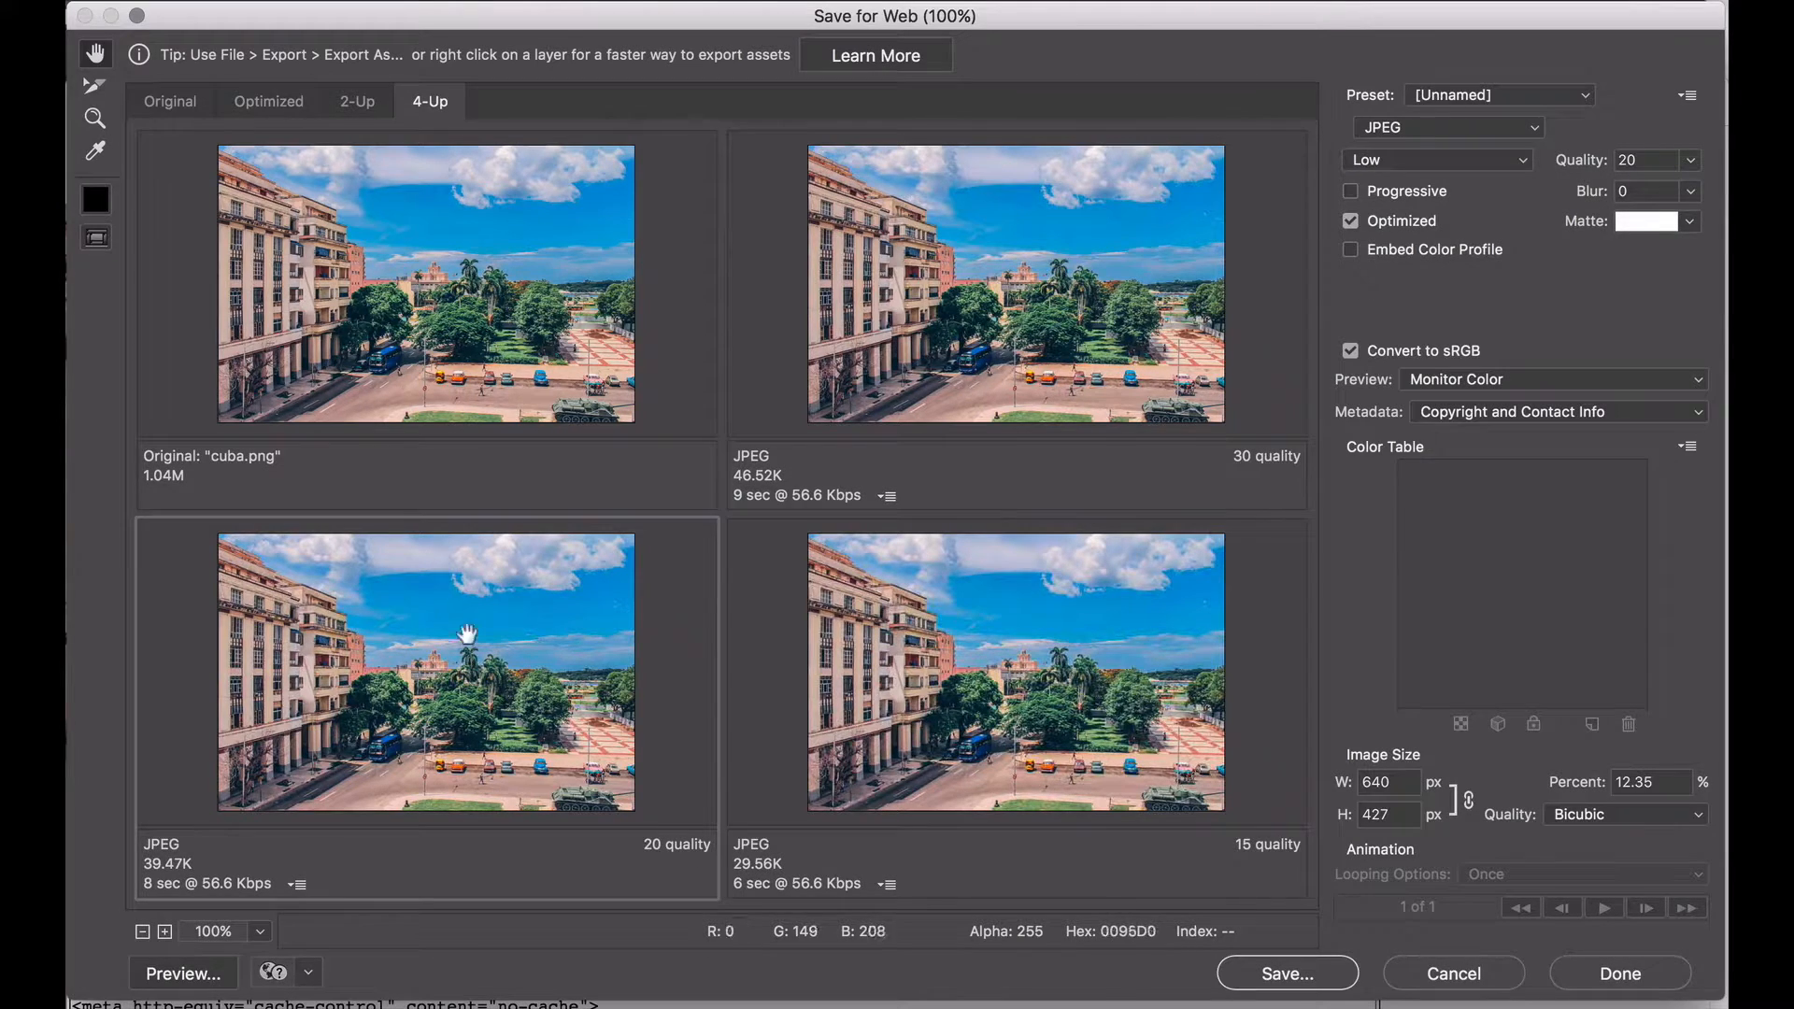
pyautogui.click(271, 972)
pyautogui.click(799, 21)
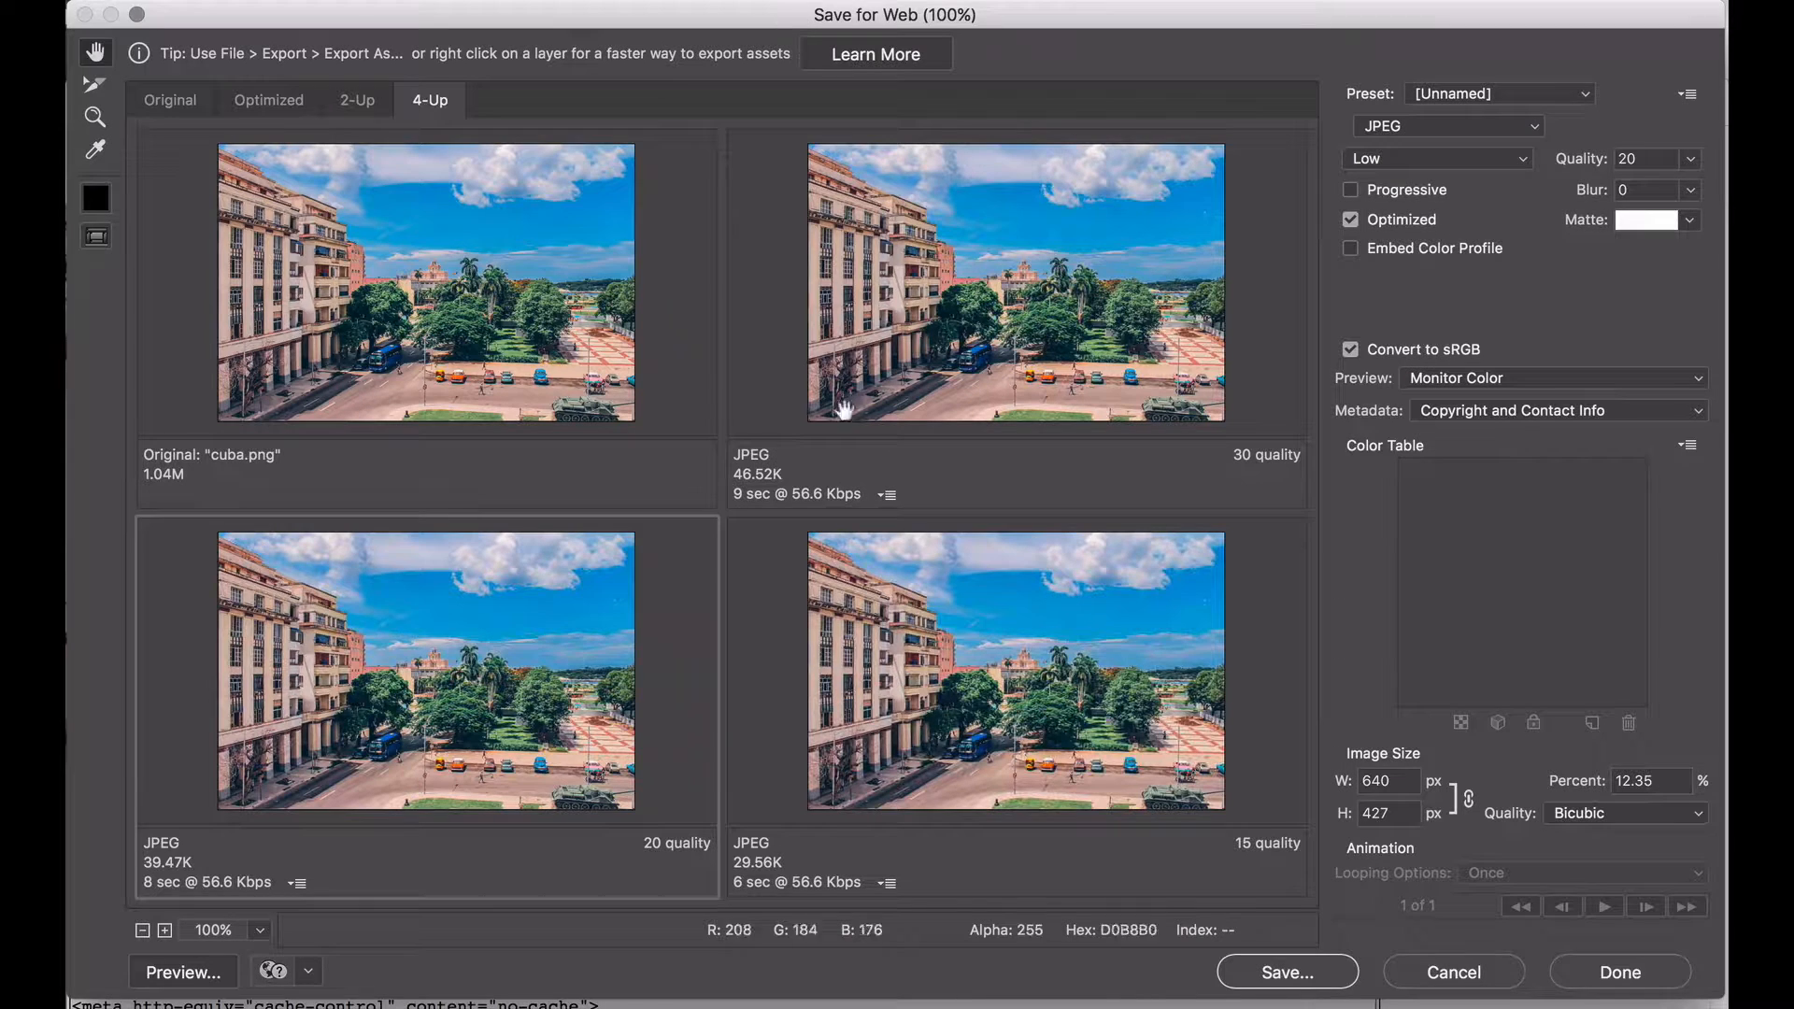
pyautogui.click(928, 556)
pyautogui.click(280, 968)
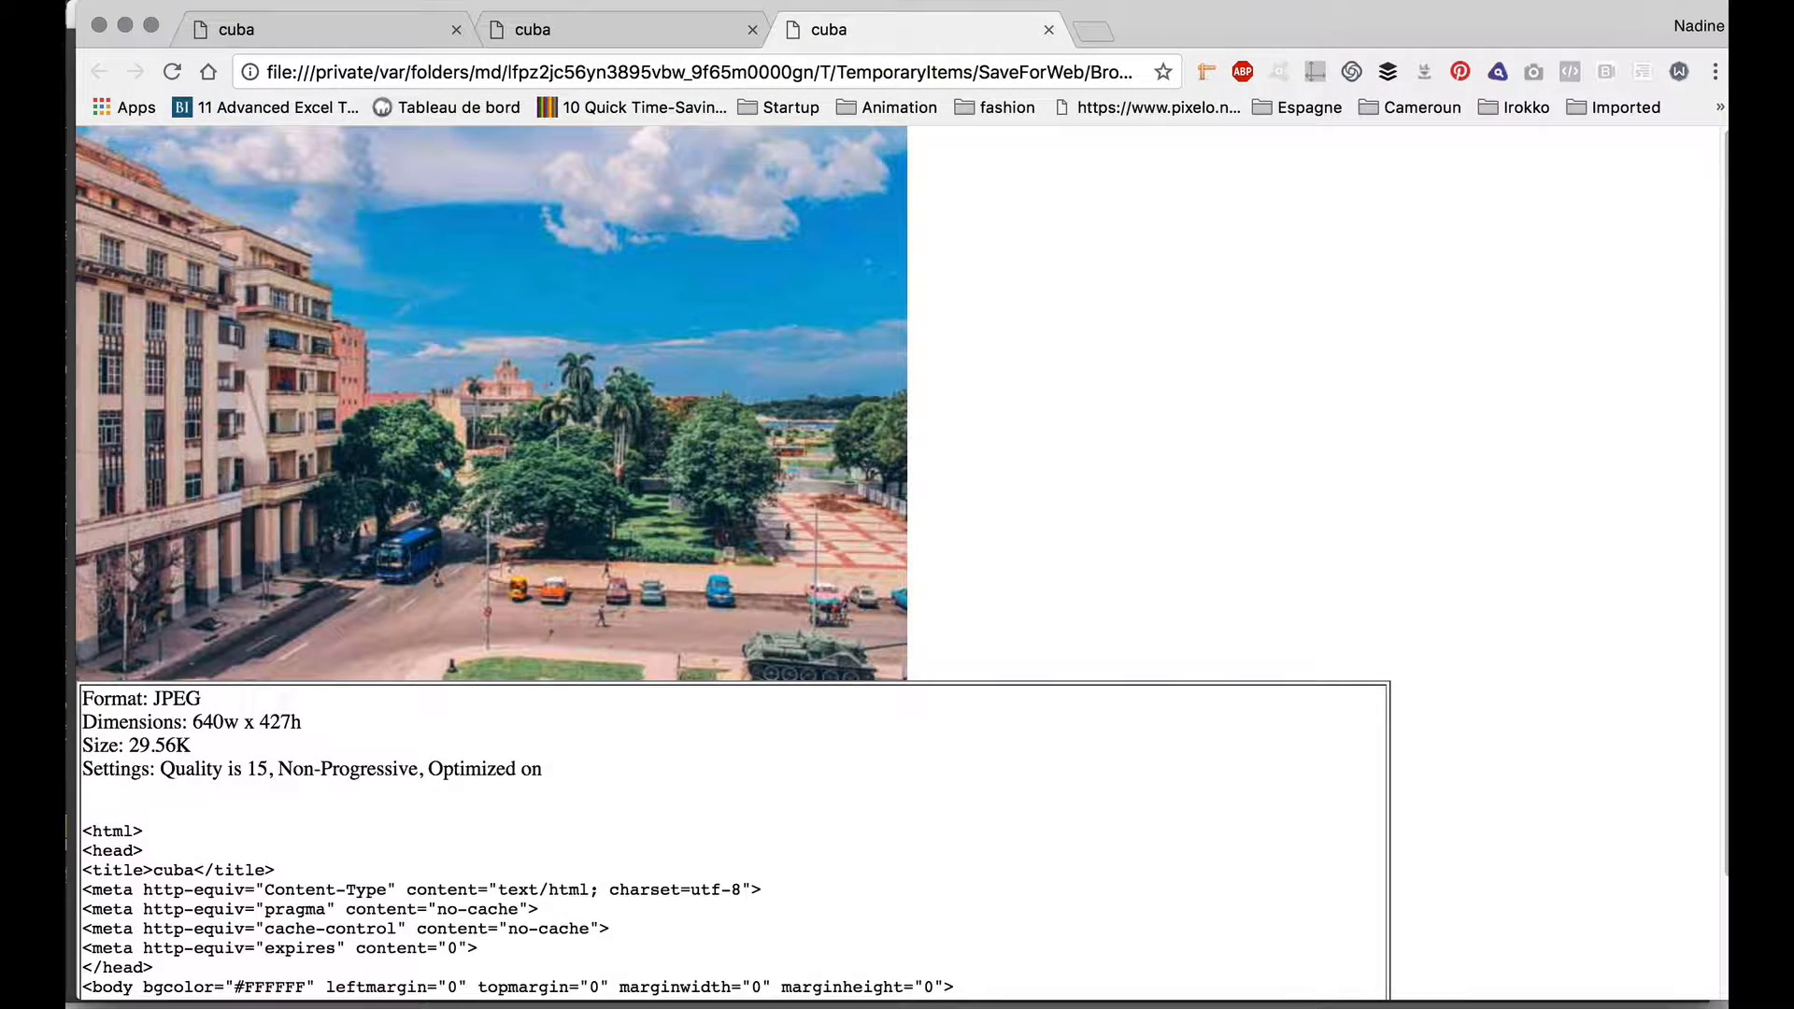
# Check the dimensions, file size and quality settings listed under each of the three browser previews.
pyautogui.click(327, 34)
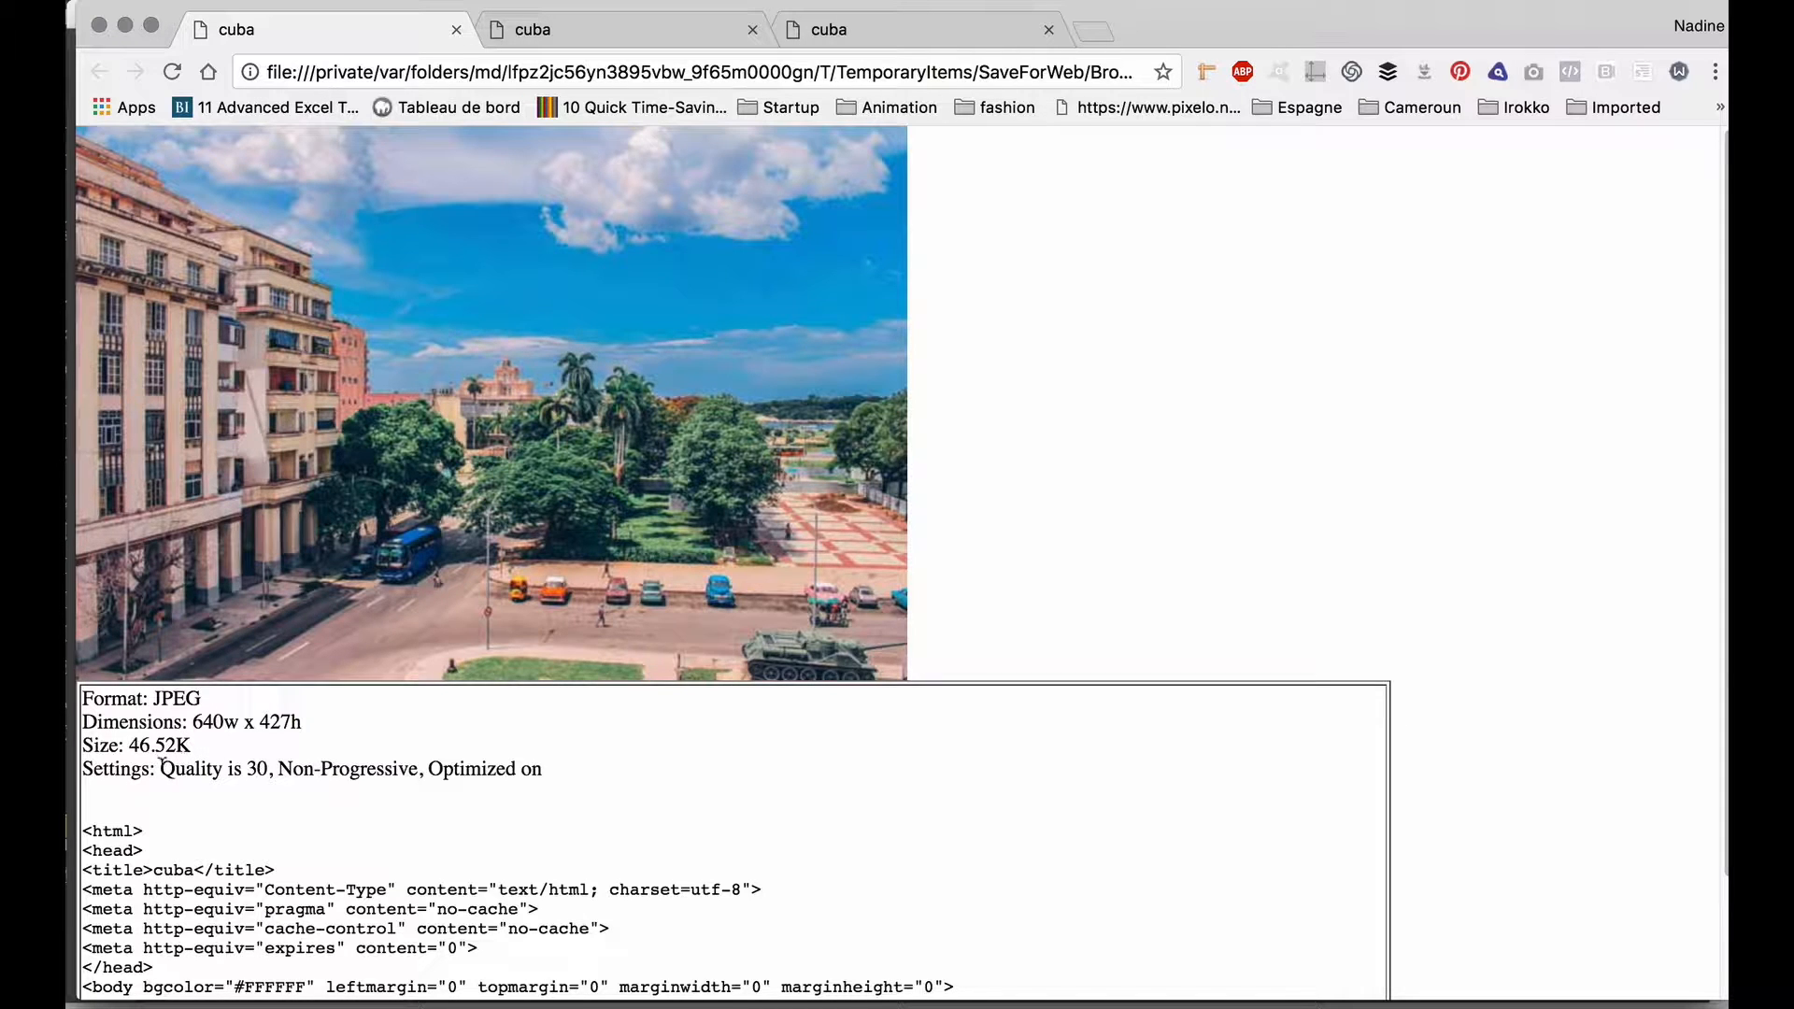
pyautogui.moveTo(161, 769); pyautogui.dragTo(129, 745)
pyautogui.click(208, 749)
pyautogui.moveTo(192, 722); pyautogui.dragTo(240, 721)
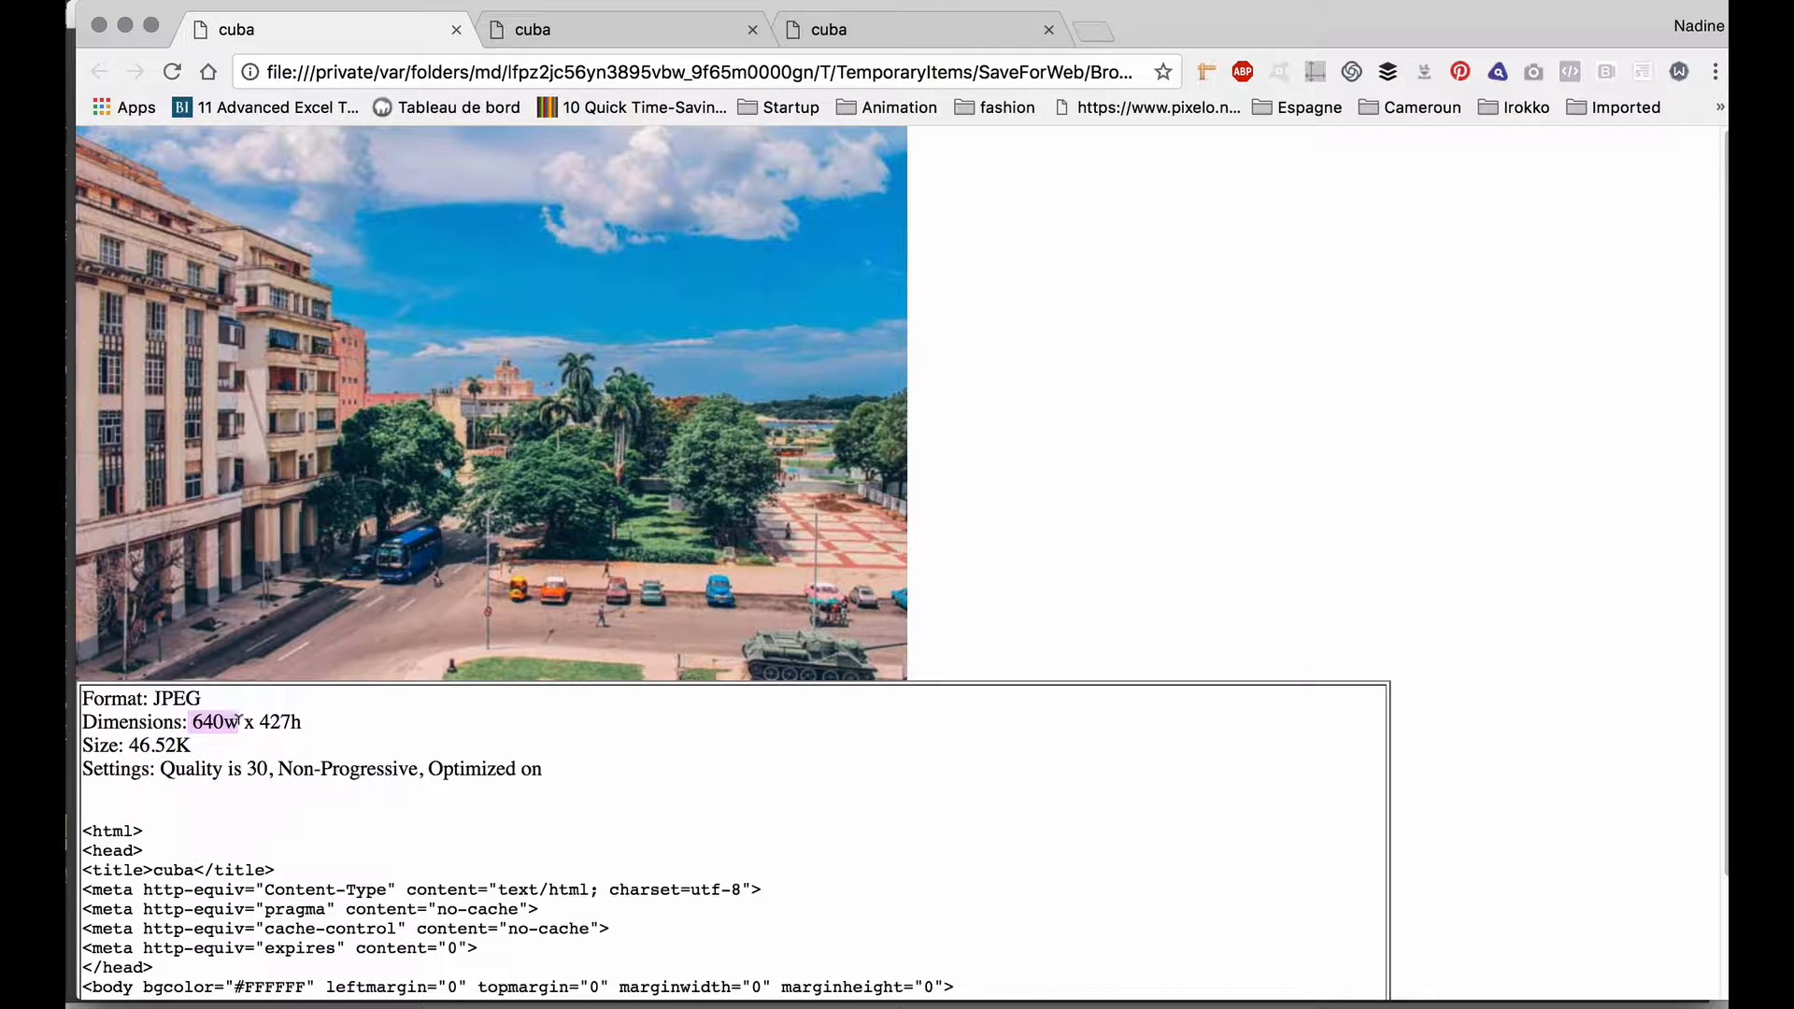
pyautogui.click(600, 28)
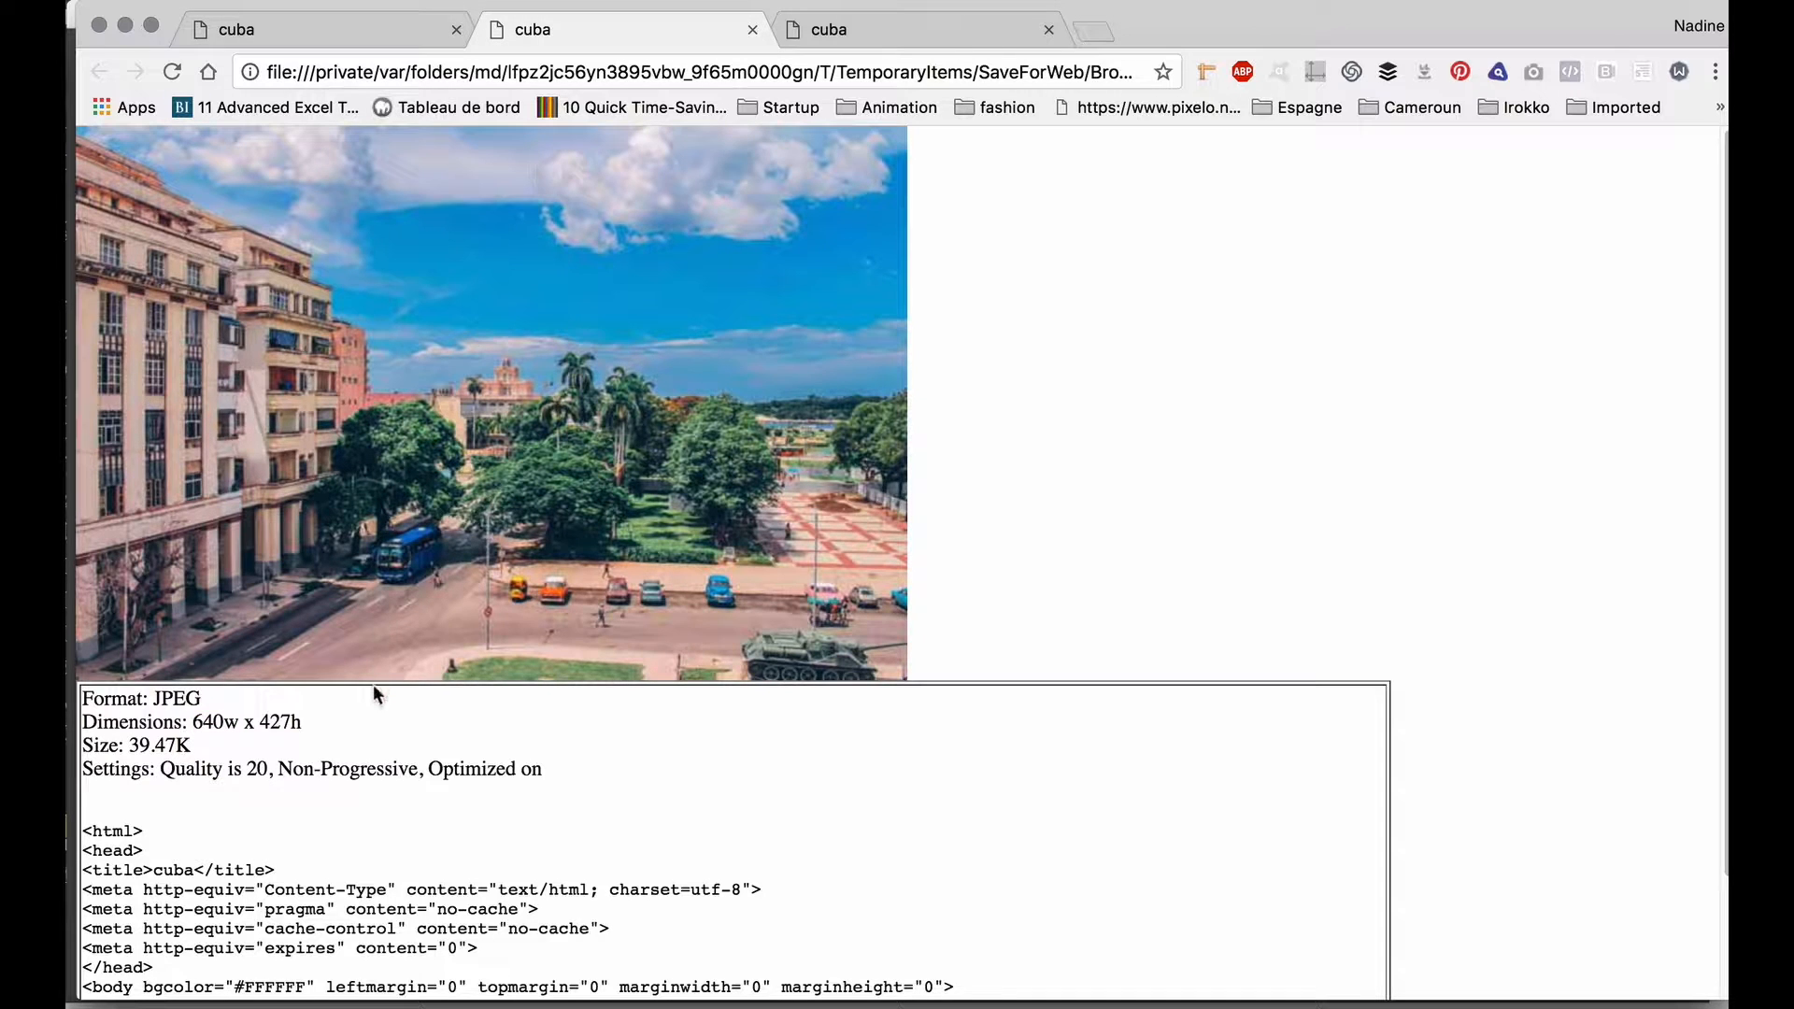
pyautogui.click(838, 31)
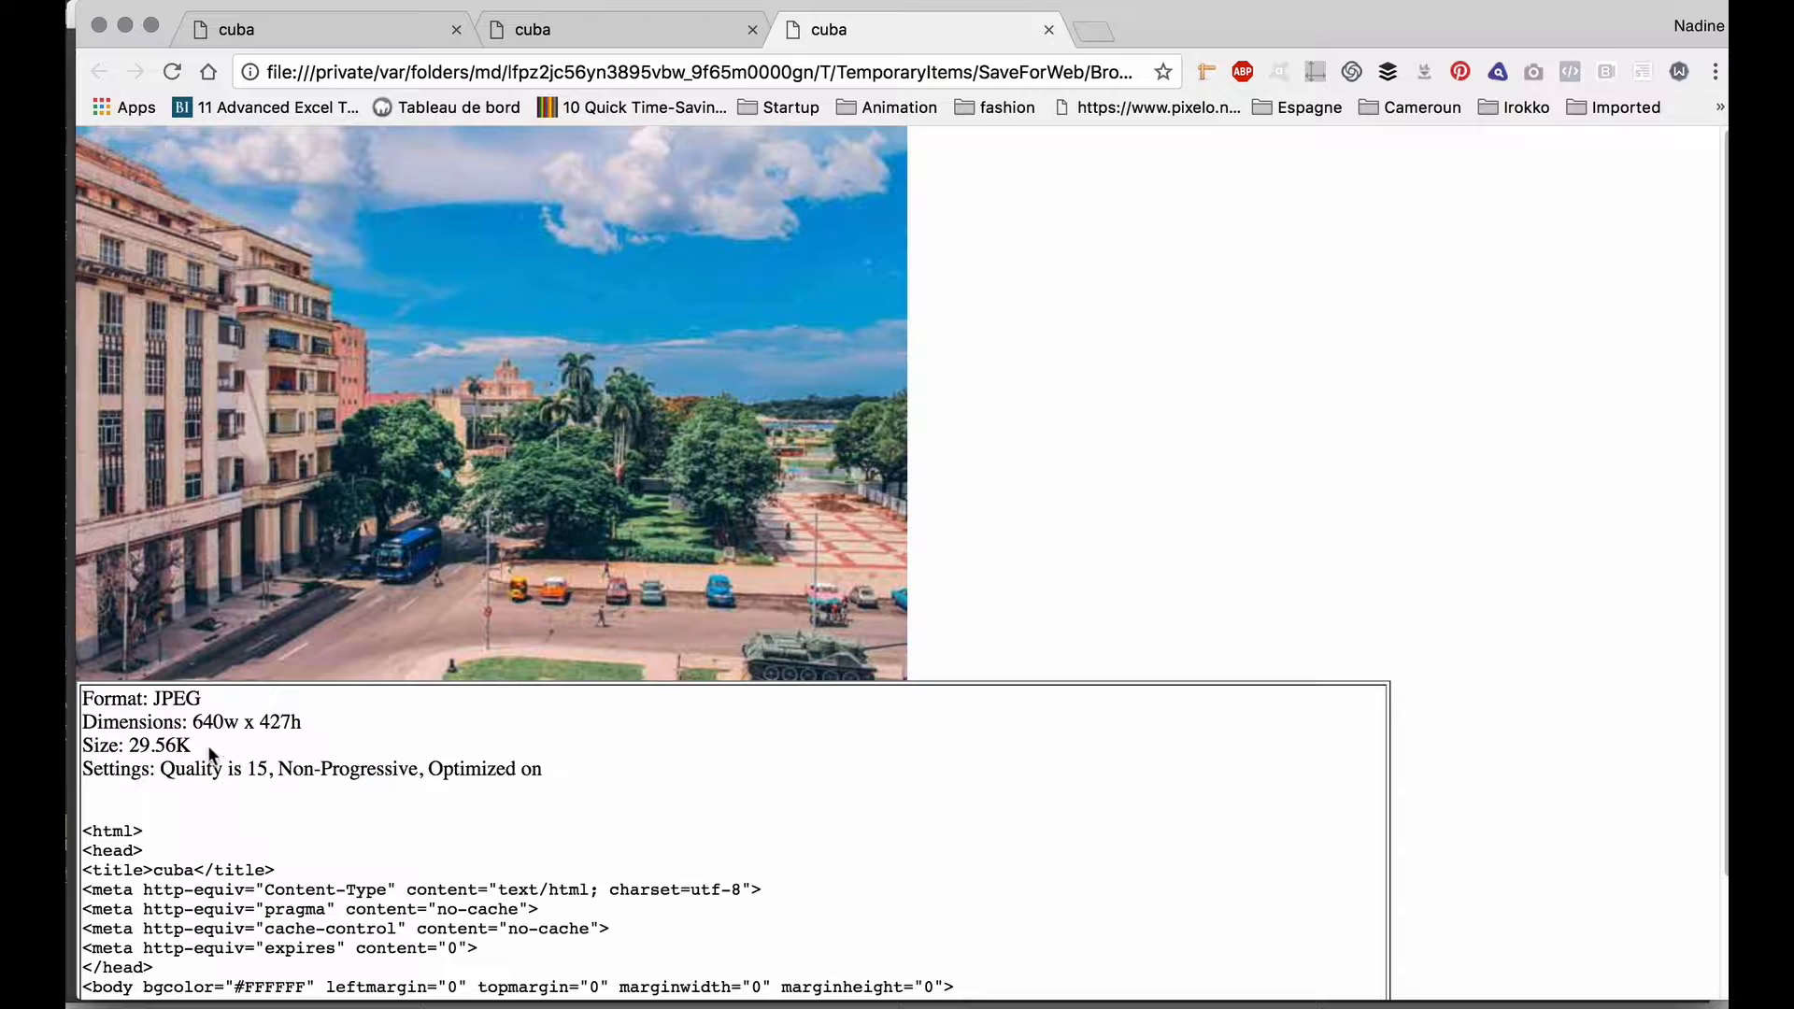
pyautogui.moveTo(196, 746); pyautogui.dragTo(82, 745)
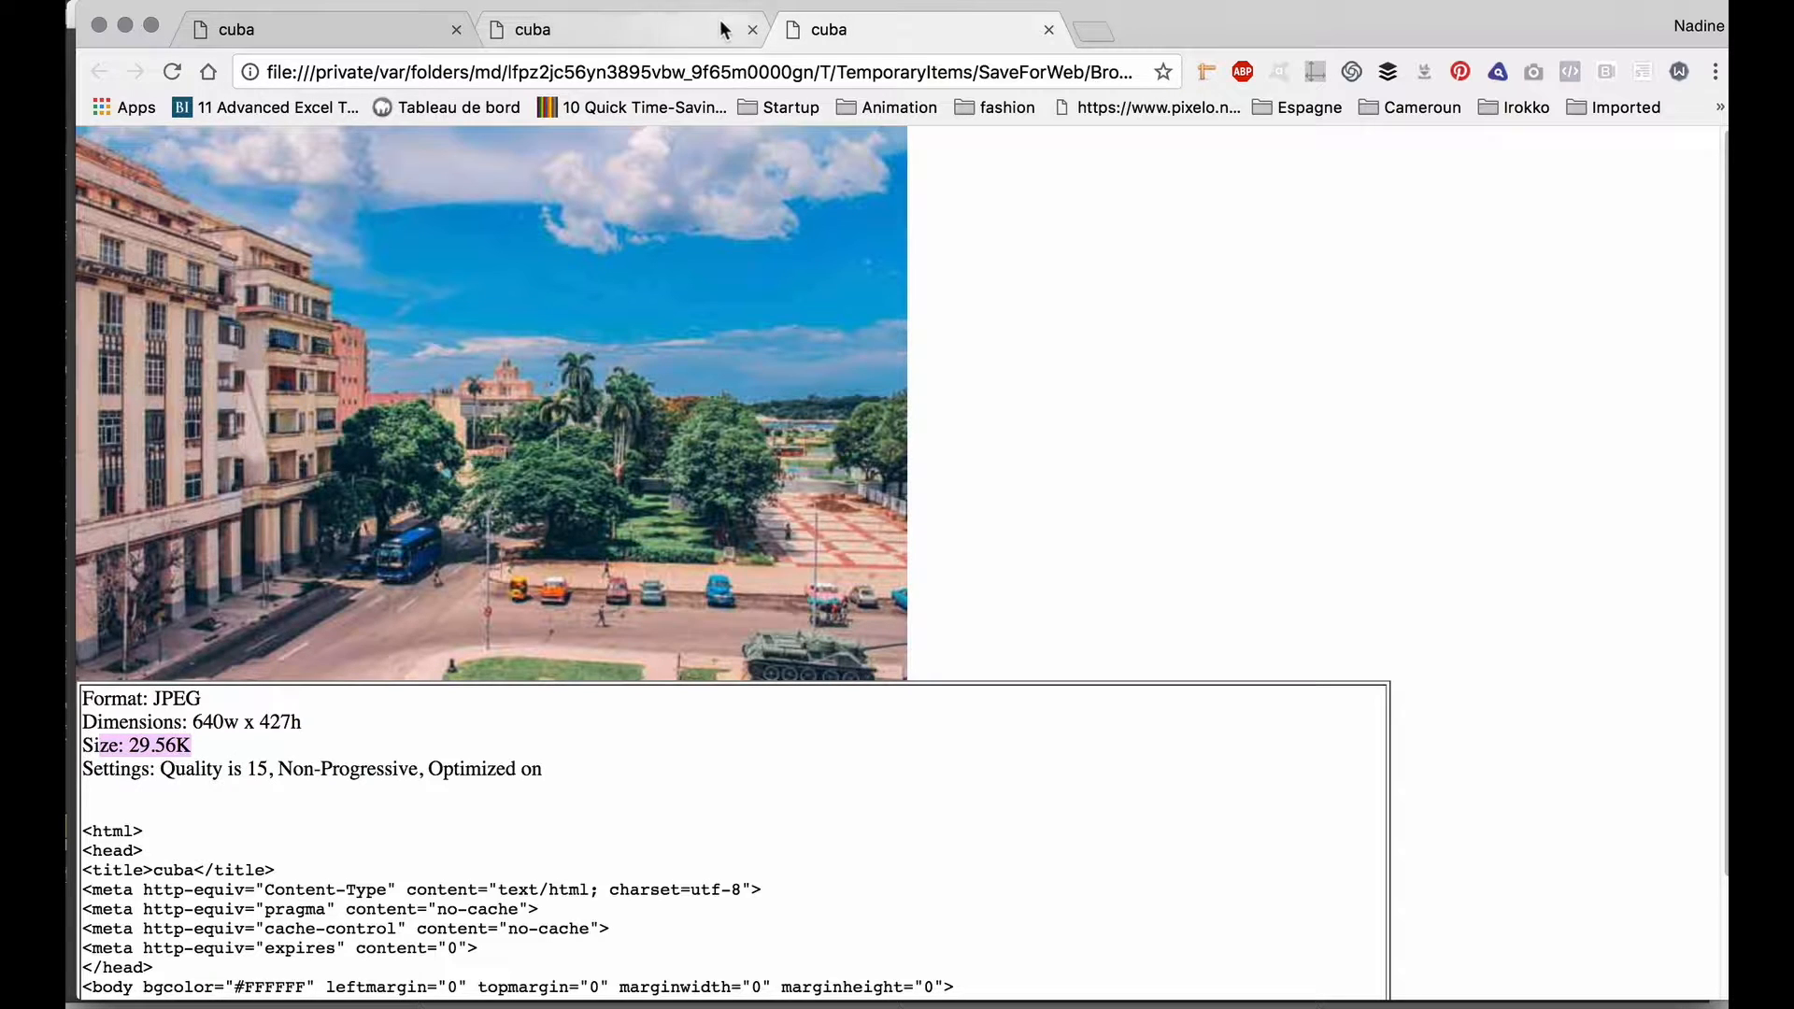
# Compare the image quality of the three JPEG previews by alternating between them.
pyautogui.click(669, 30)
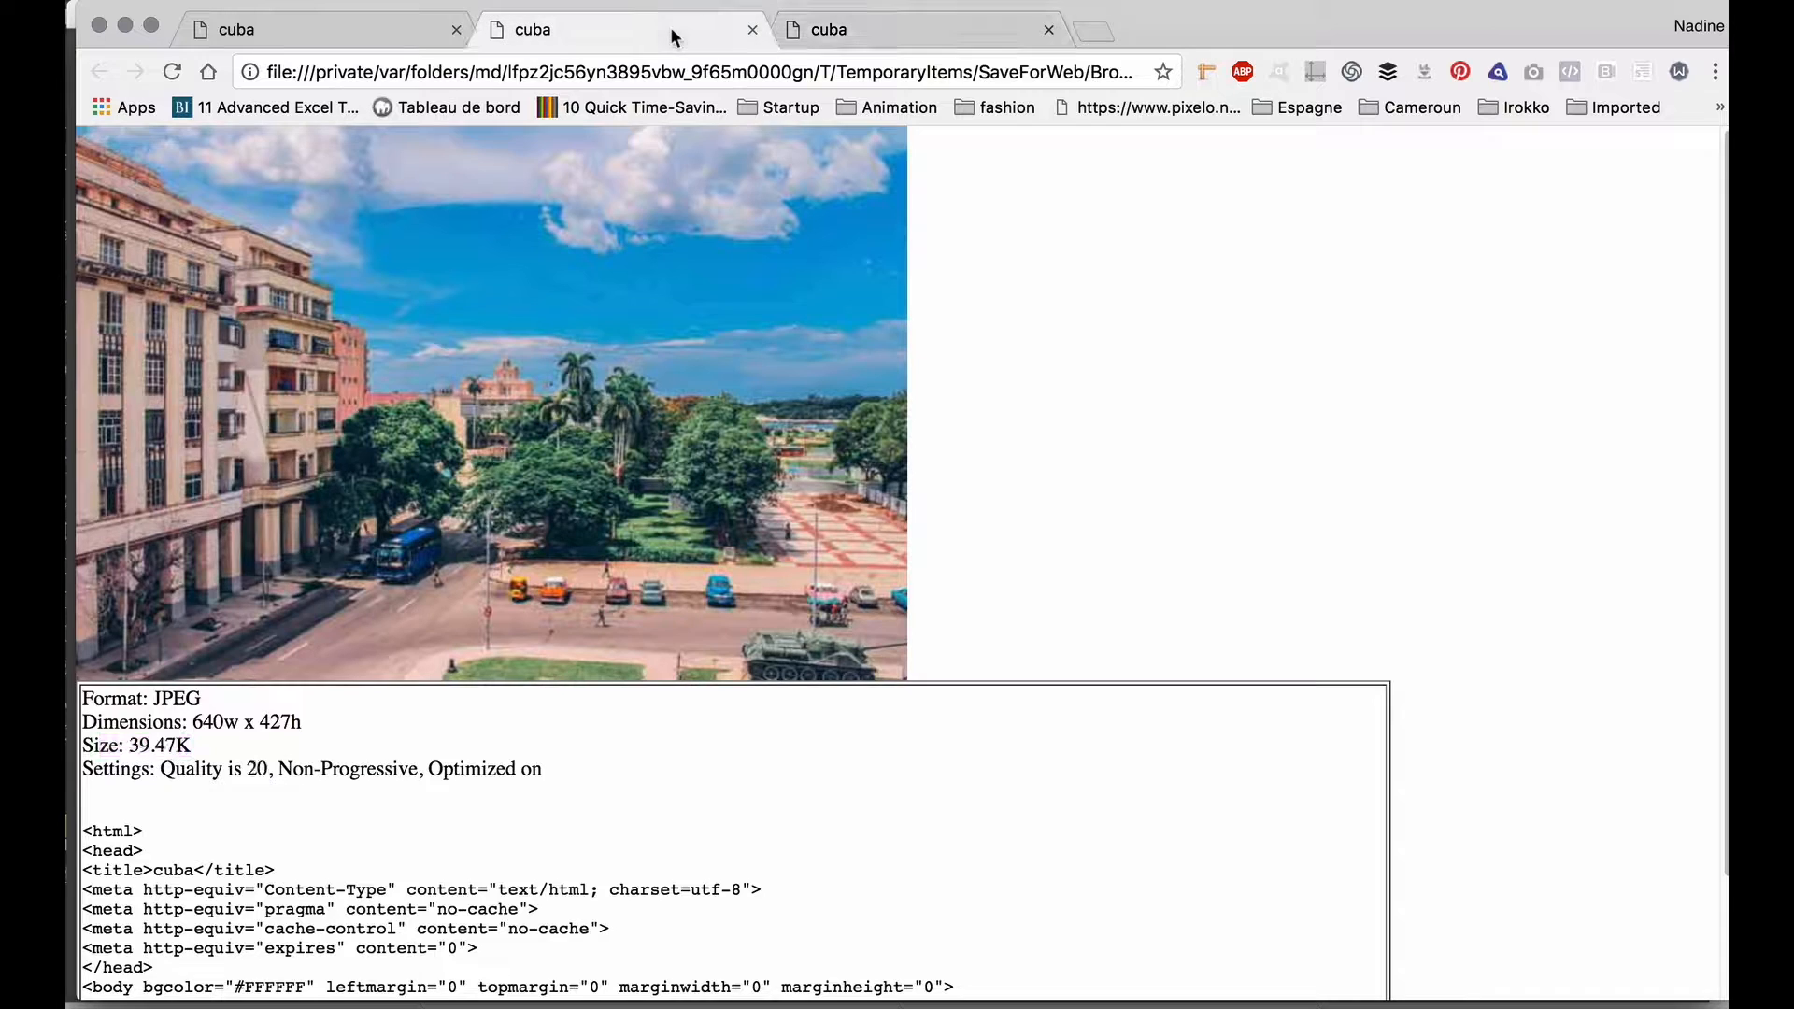
pyautogui.click(391, 32)
pyautogui.click(538, 41)
pyautogui.click(809, 31)
pyautogui.click(649, 32)
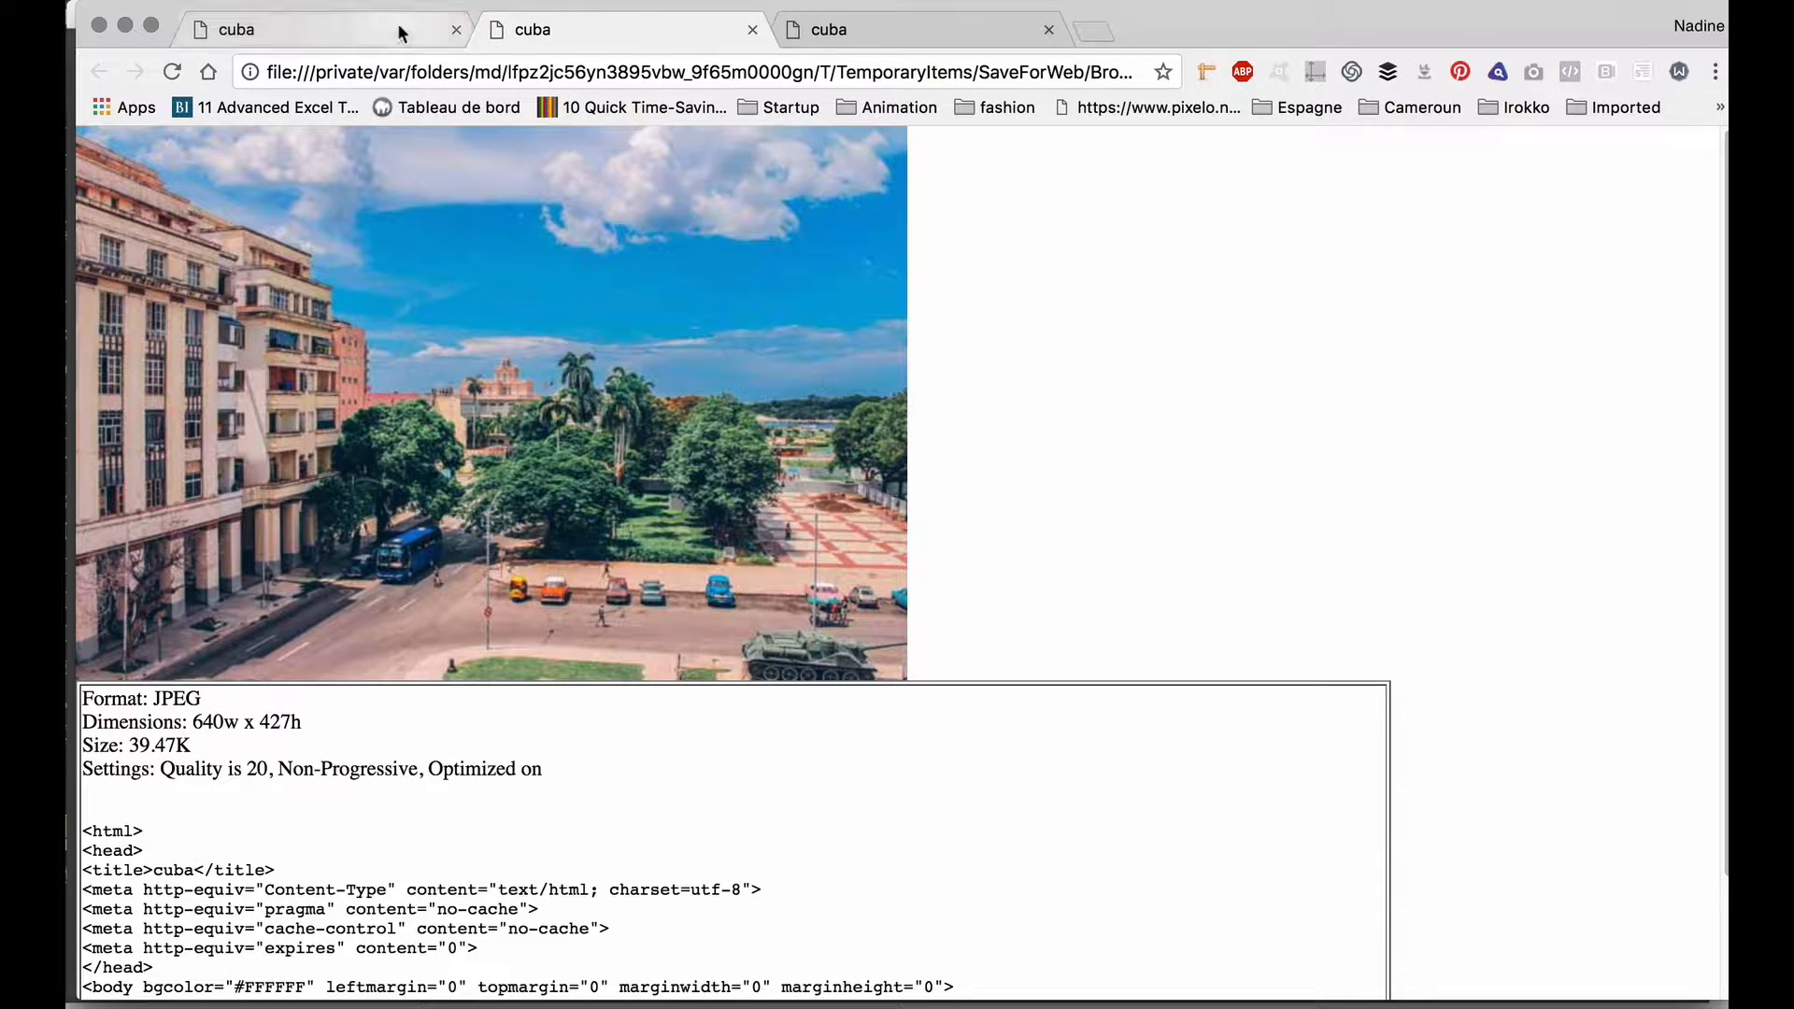
pyautogui.click(401, 32)
pyautogui.click(566, 26)
pyautogui.click(869, 42)
pyautogui.click(648, 32)
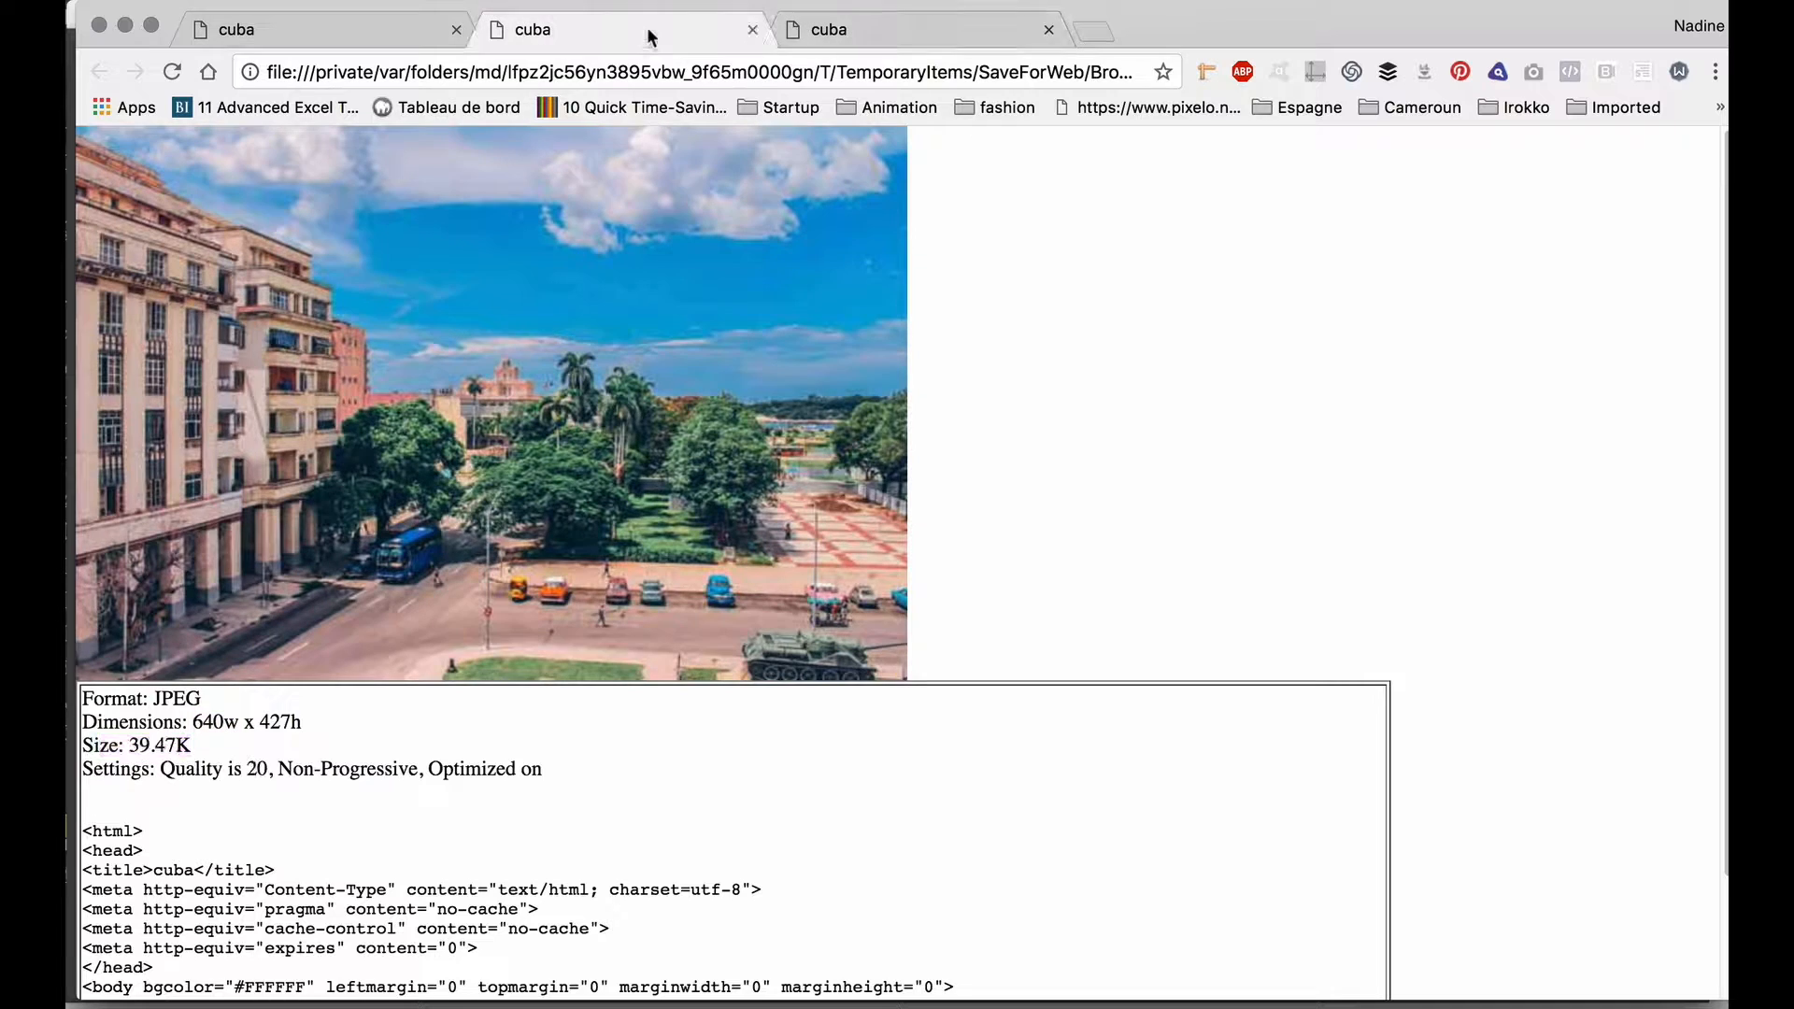
pyautogui.click(392, 32)
pyautogui.click(523, 32)
pyautogui.click(365, 18)
pyautogui.click(572, 31)
pyautogui.click(392, 38)
pyautogui.click(463, 35)
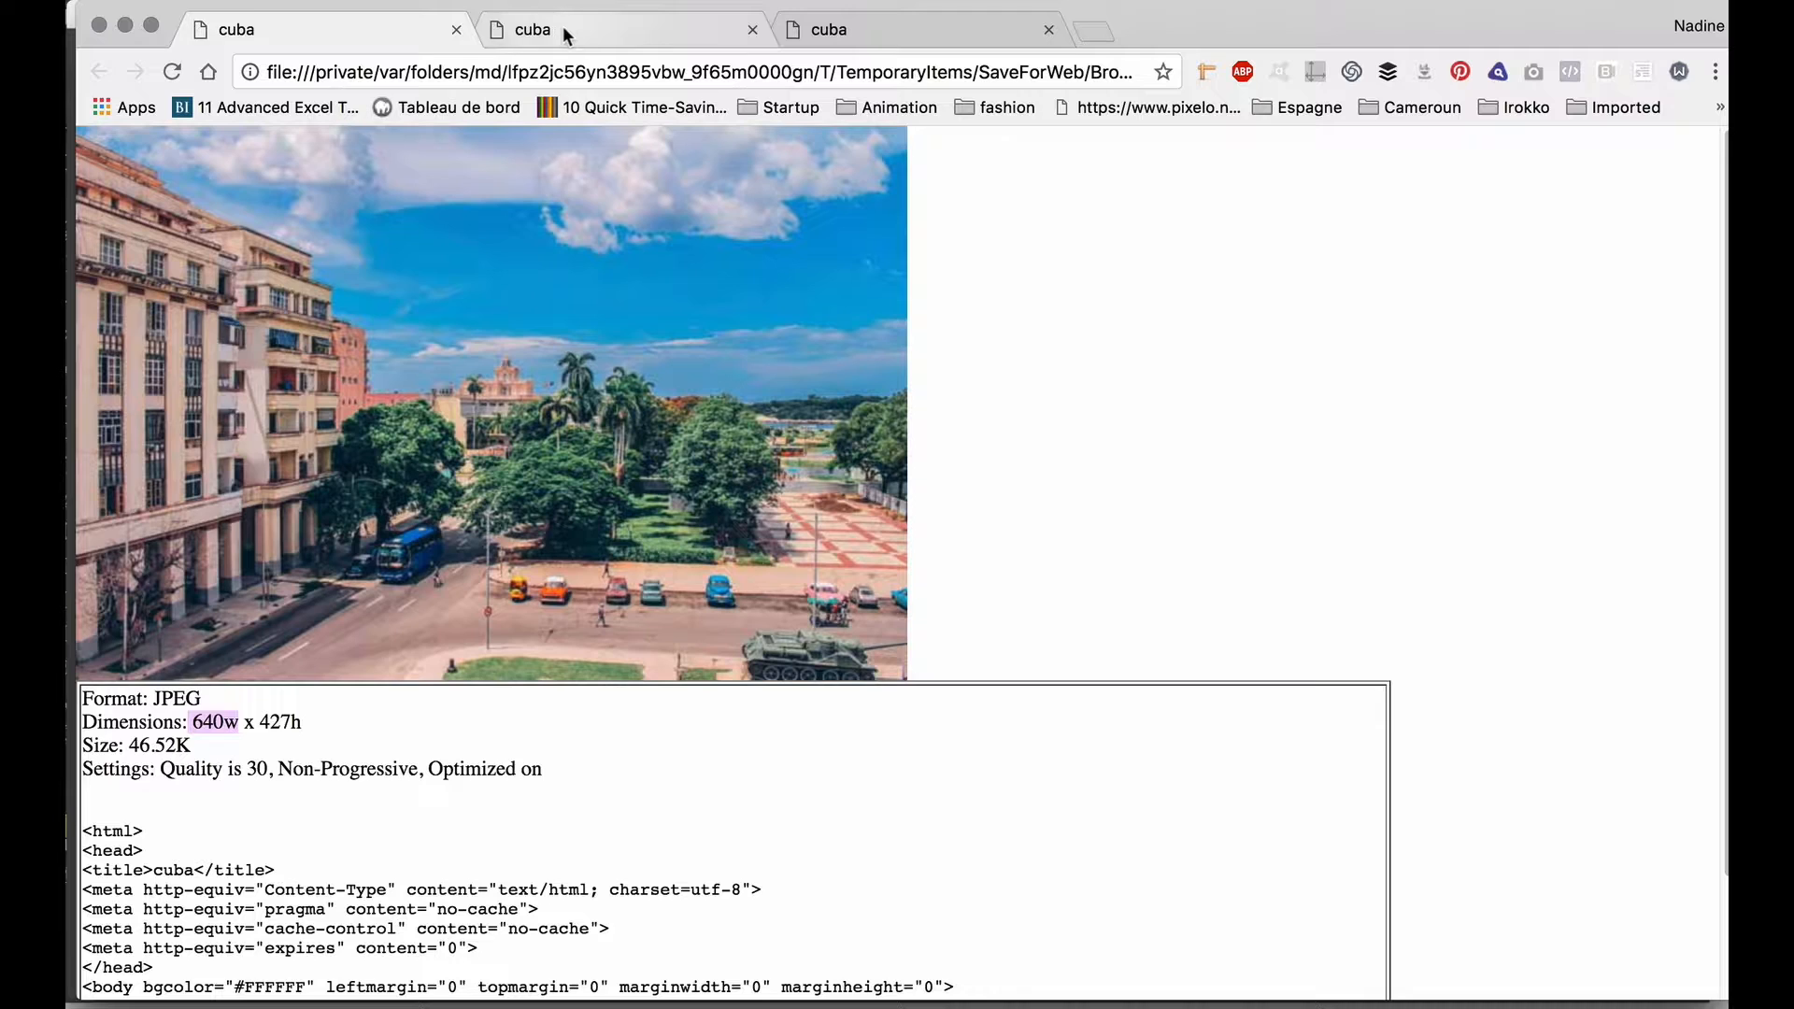
pyautogui.click(383, 37)
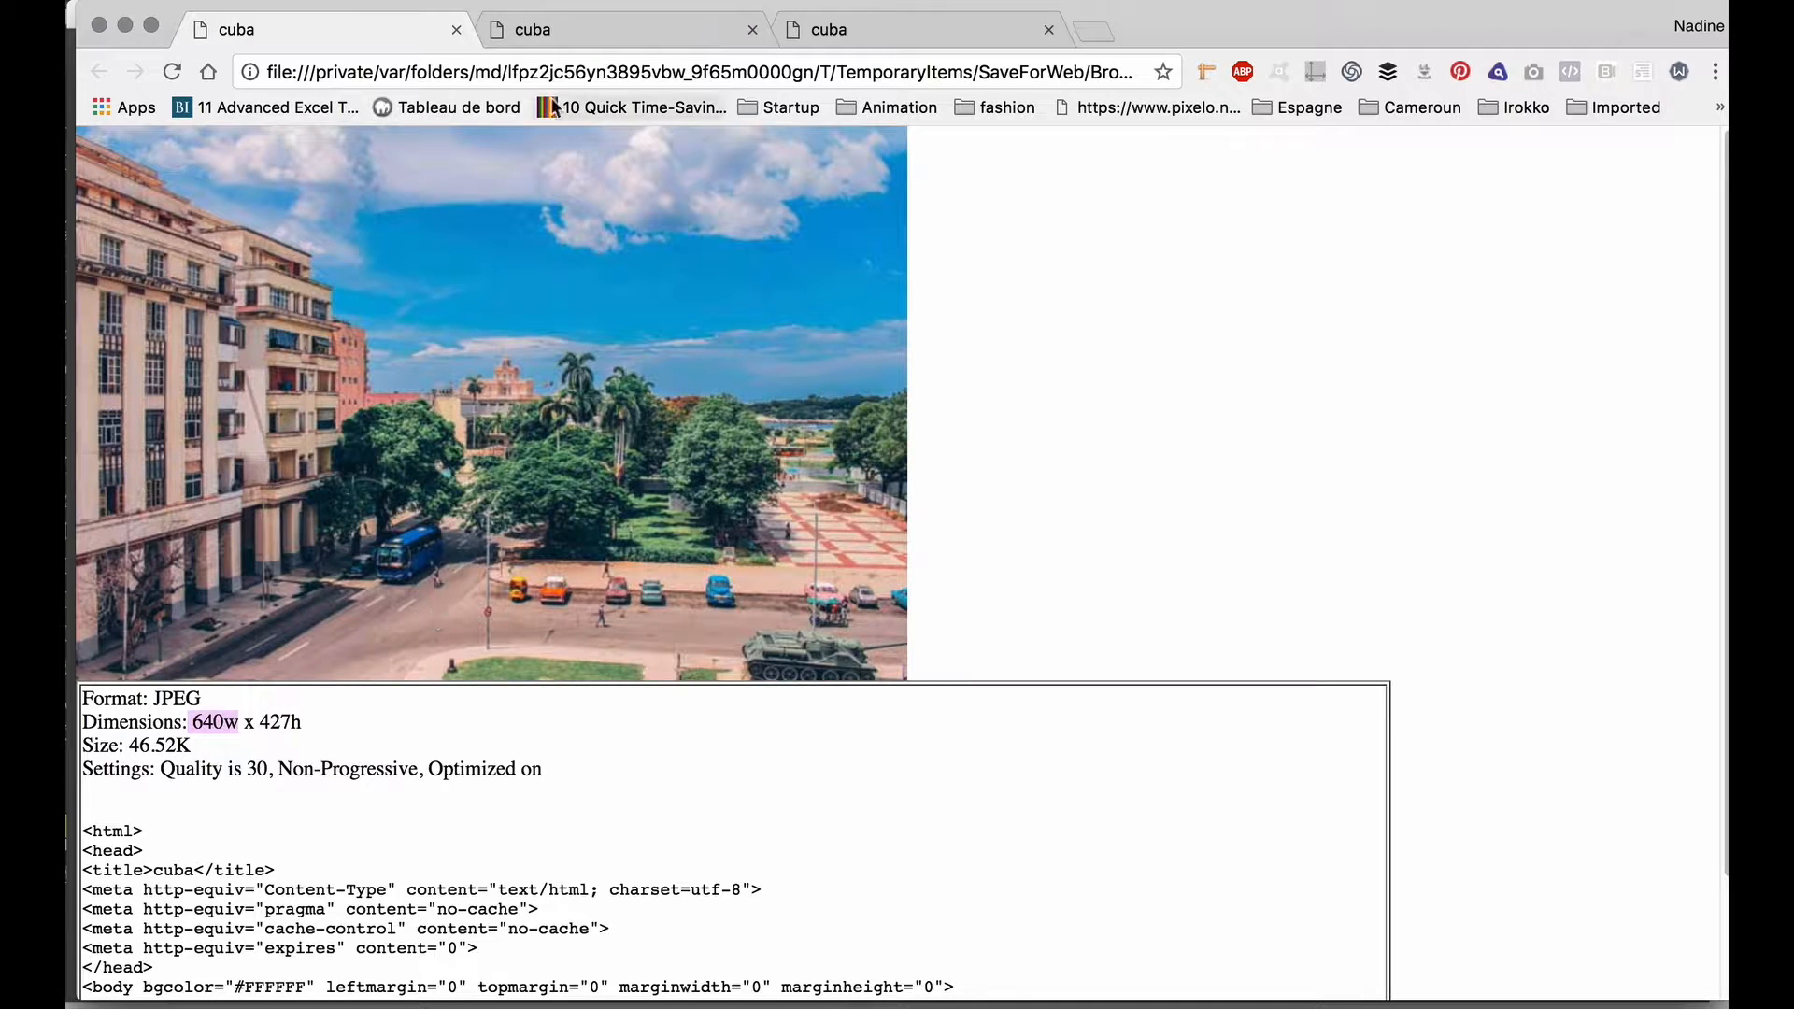
pyautogui.click(592, 30)
pyautogui.click(860, 25)
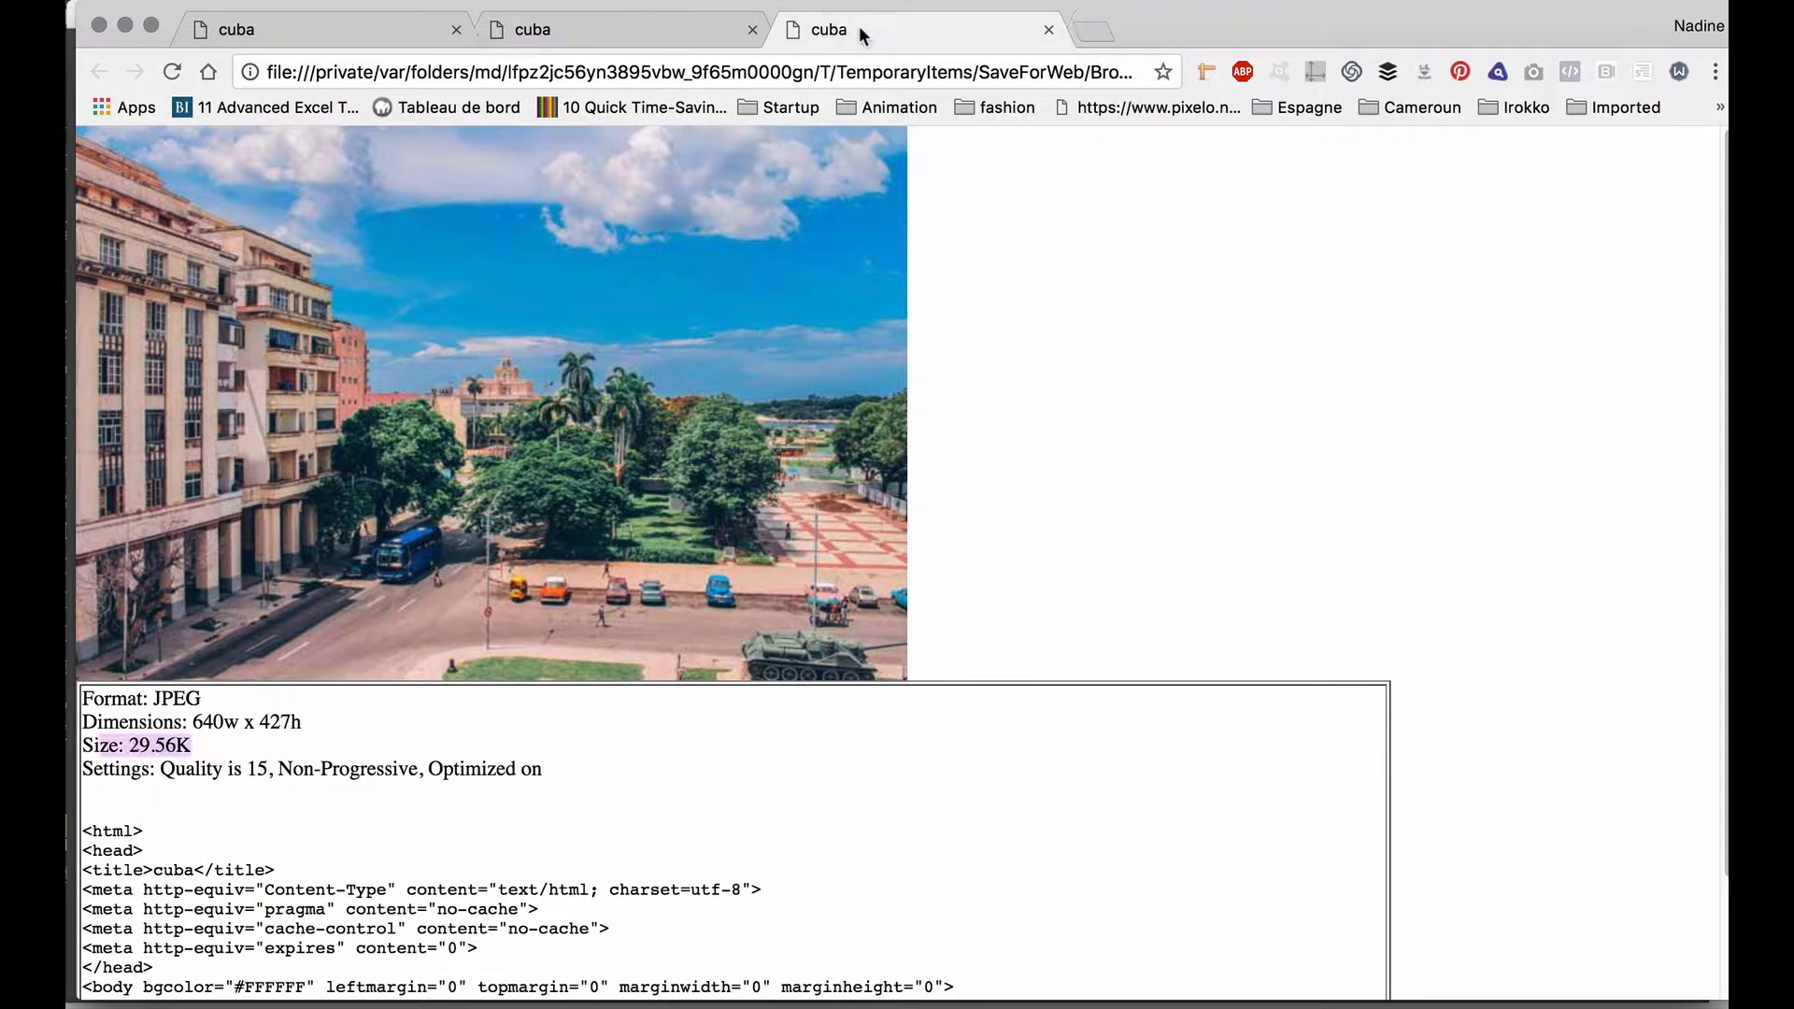
# Compare the 20 and 15 quality previews against each other, including their file sizes.
pyautogui.click(626, 13)
pyautogui.click(882, 14)
pyautogui.click(677, 28)
pyautogui.click(916, 28)
pyautogui.click(710, 29)
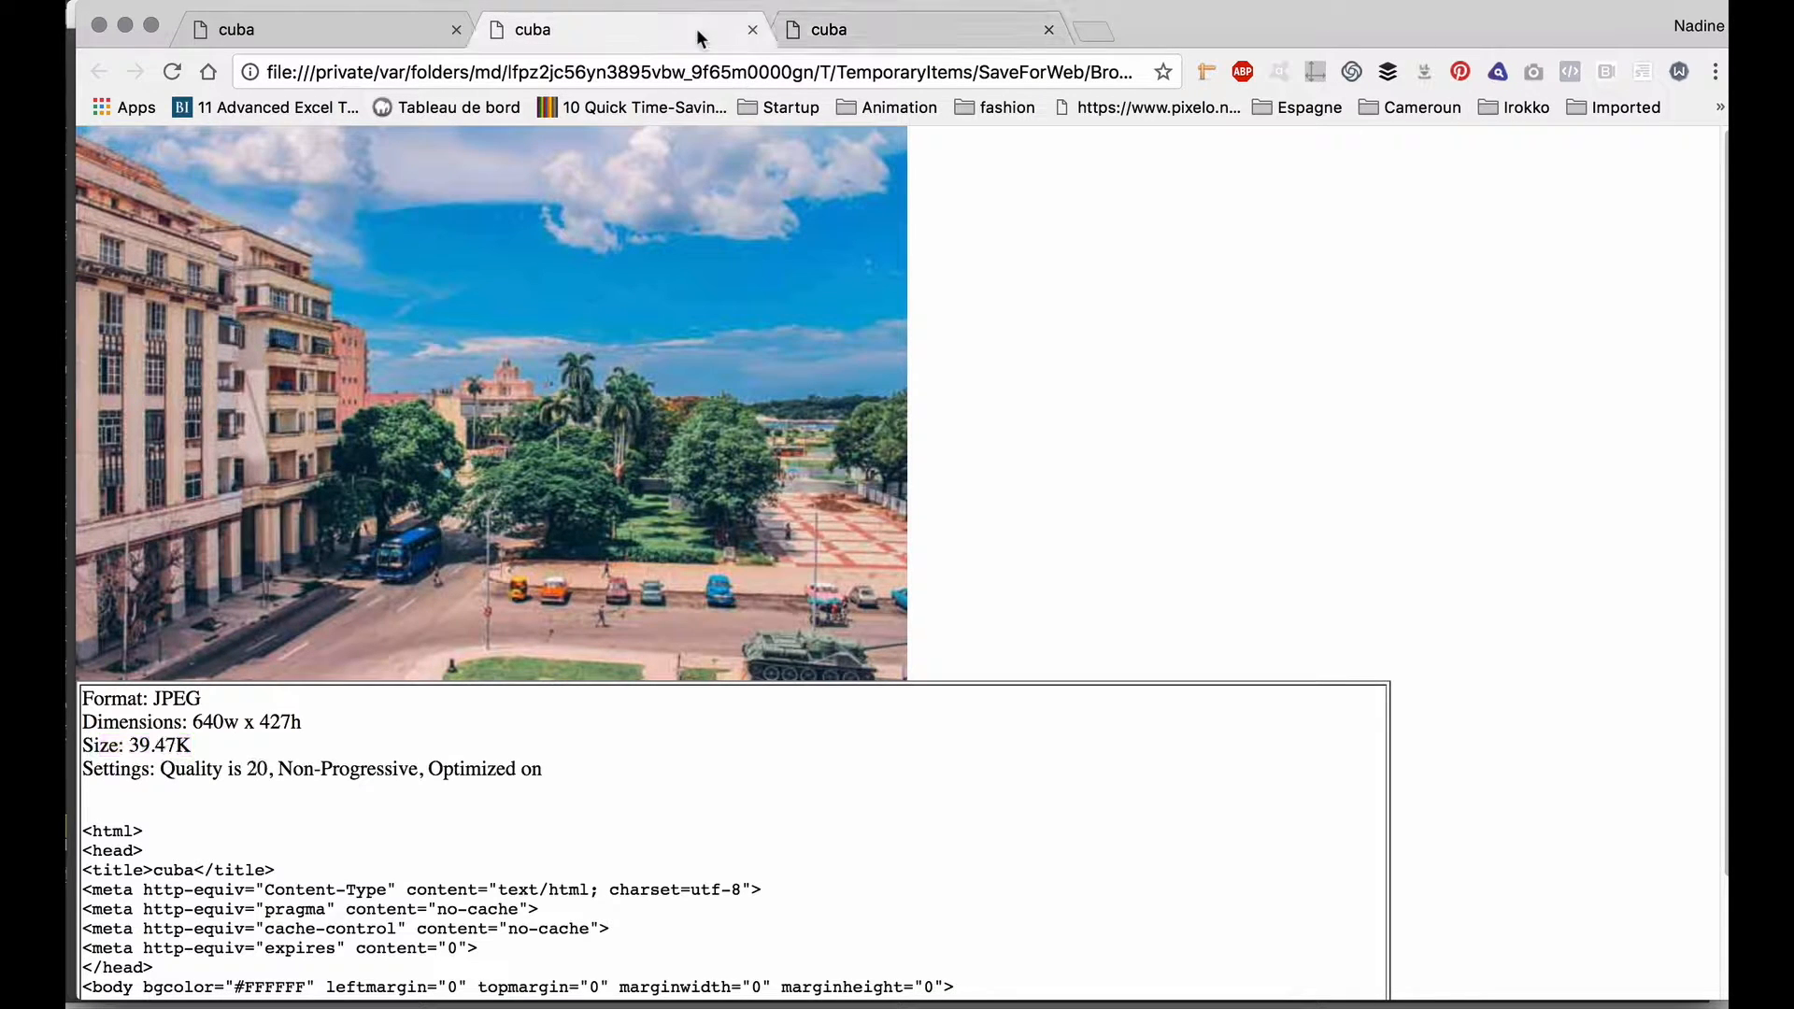
pyautogui.click(913, 30)
pyautogui.click(699, 23)
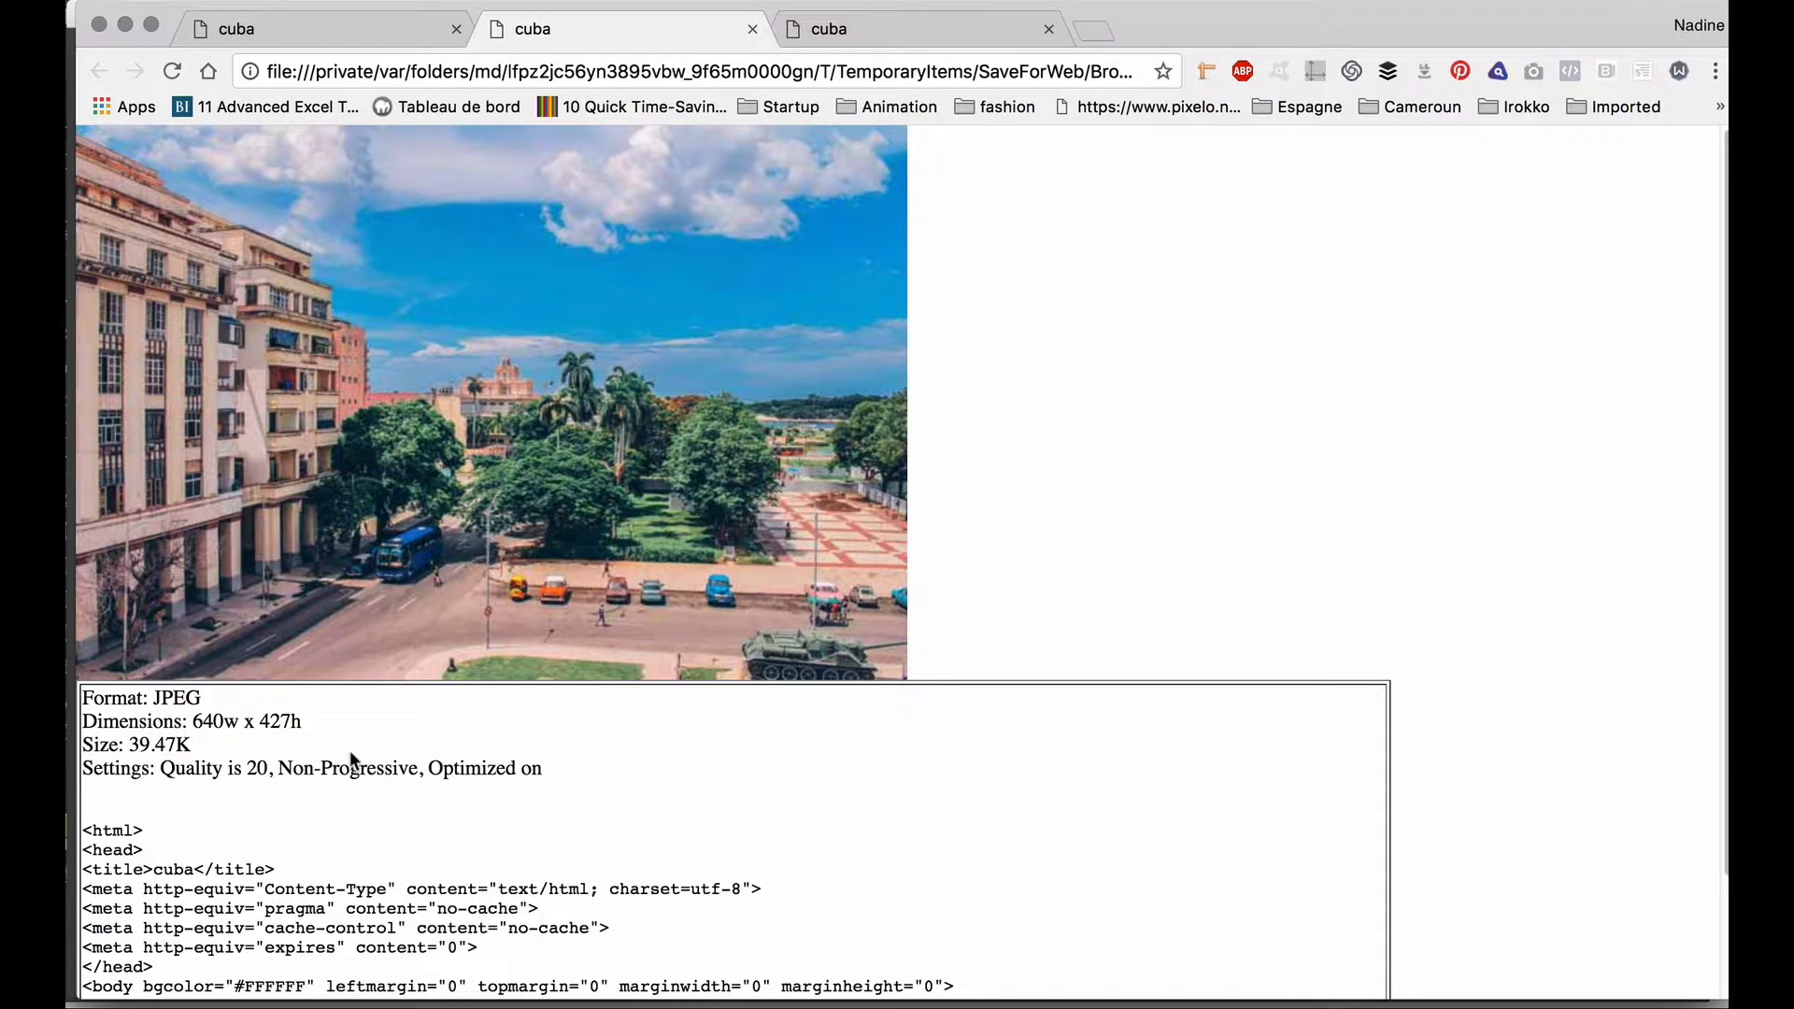
pyautogui.doubleClick(187, 748)
pyautogui.click(848, 31)
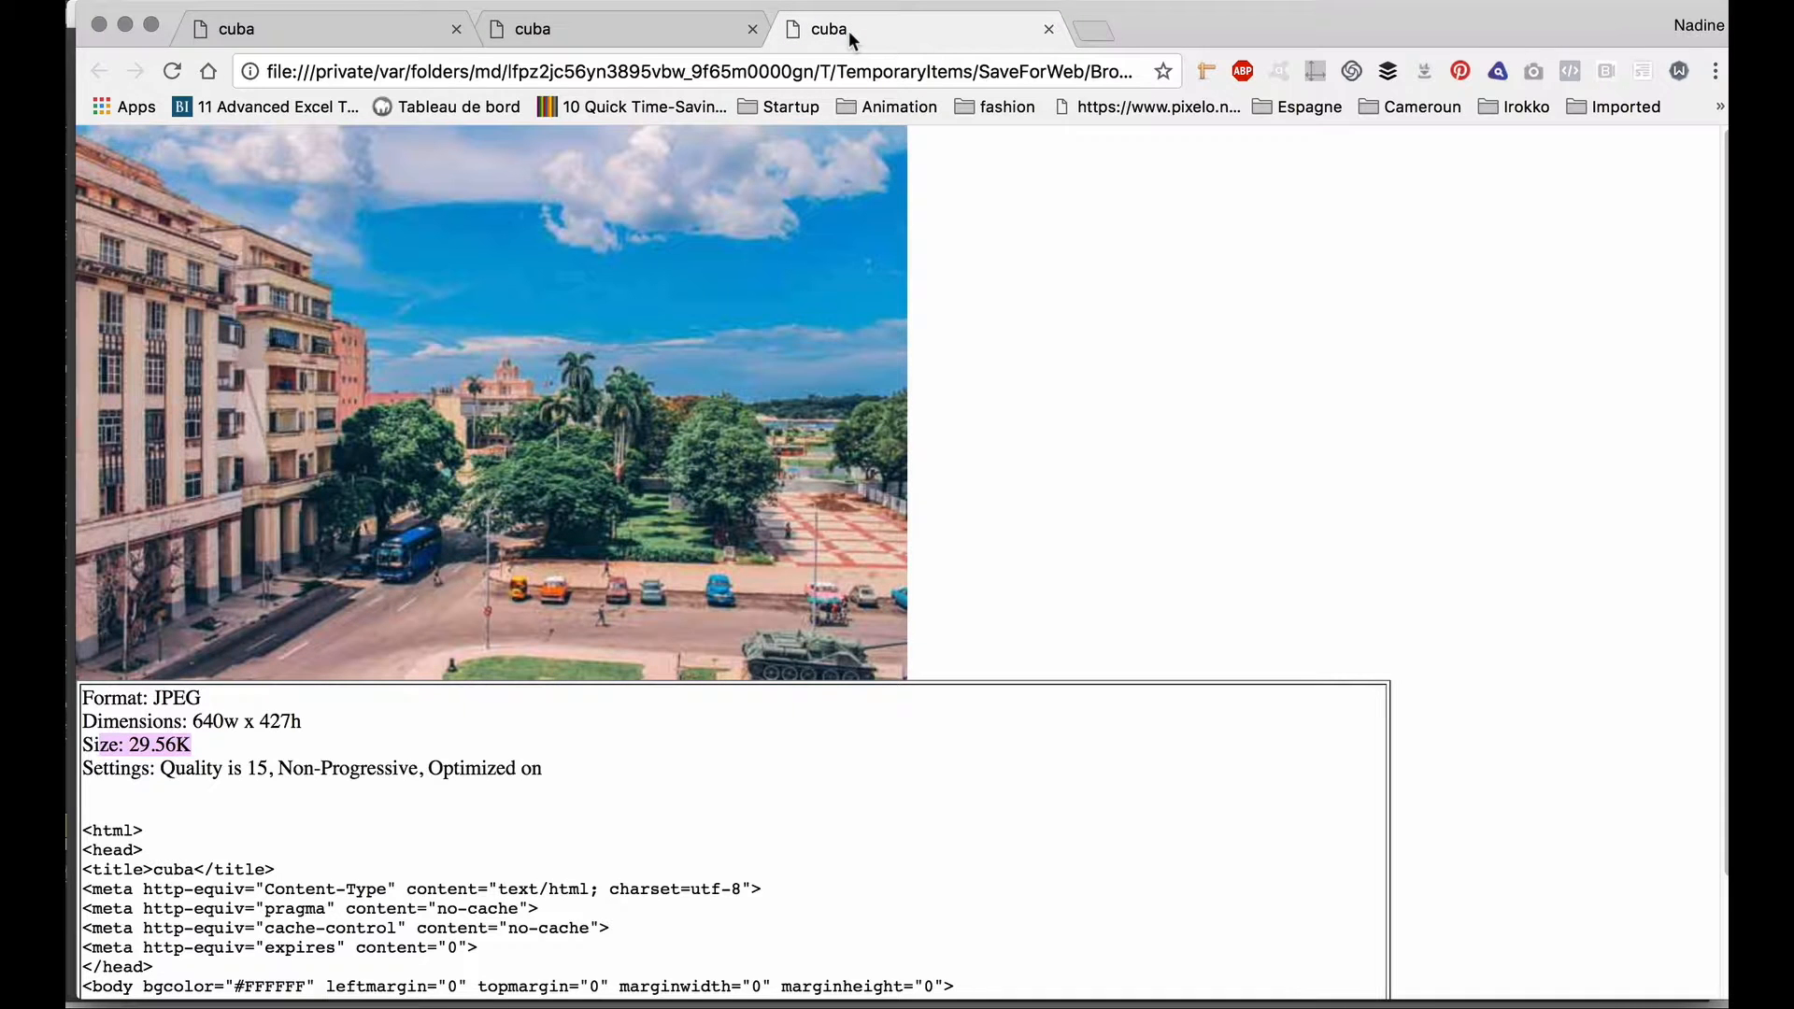
# Return to Save for Web and save the 20 quality JPEG variant to the Desktop as cuba-optimisée.jpg.
pyautogui.click(124, 28)
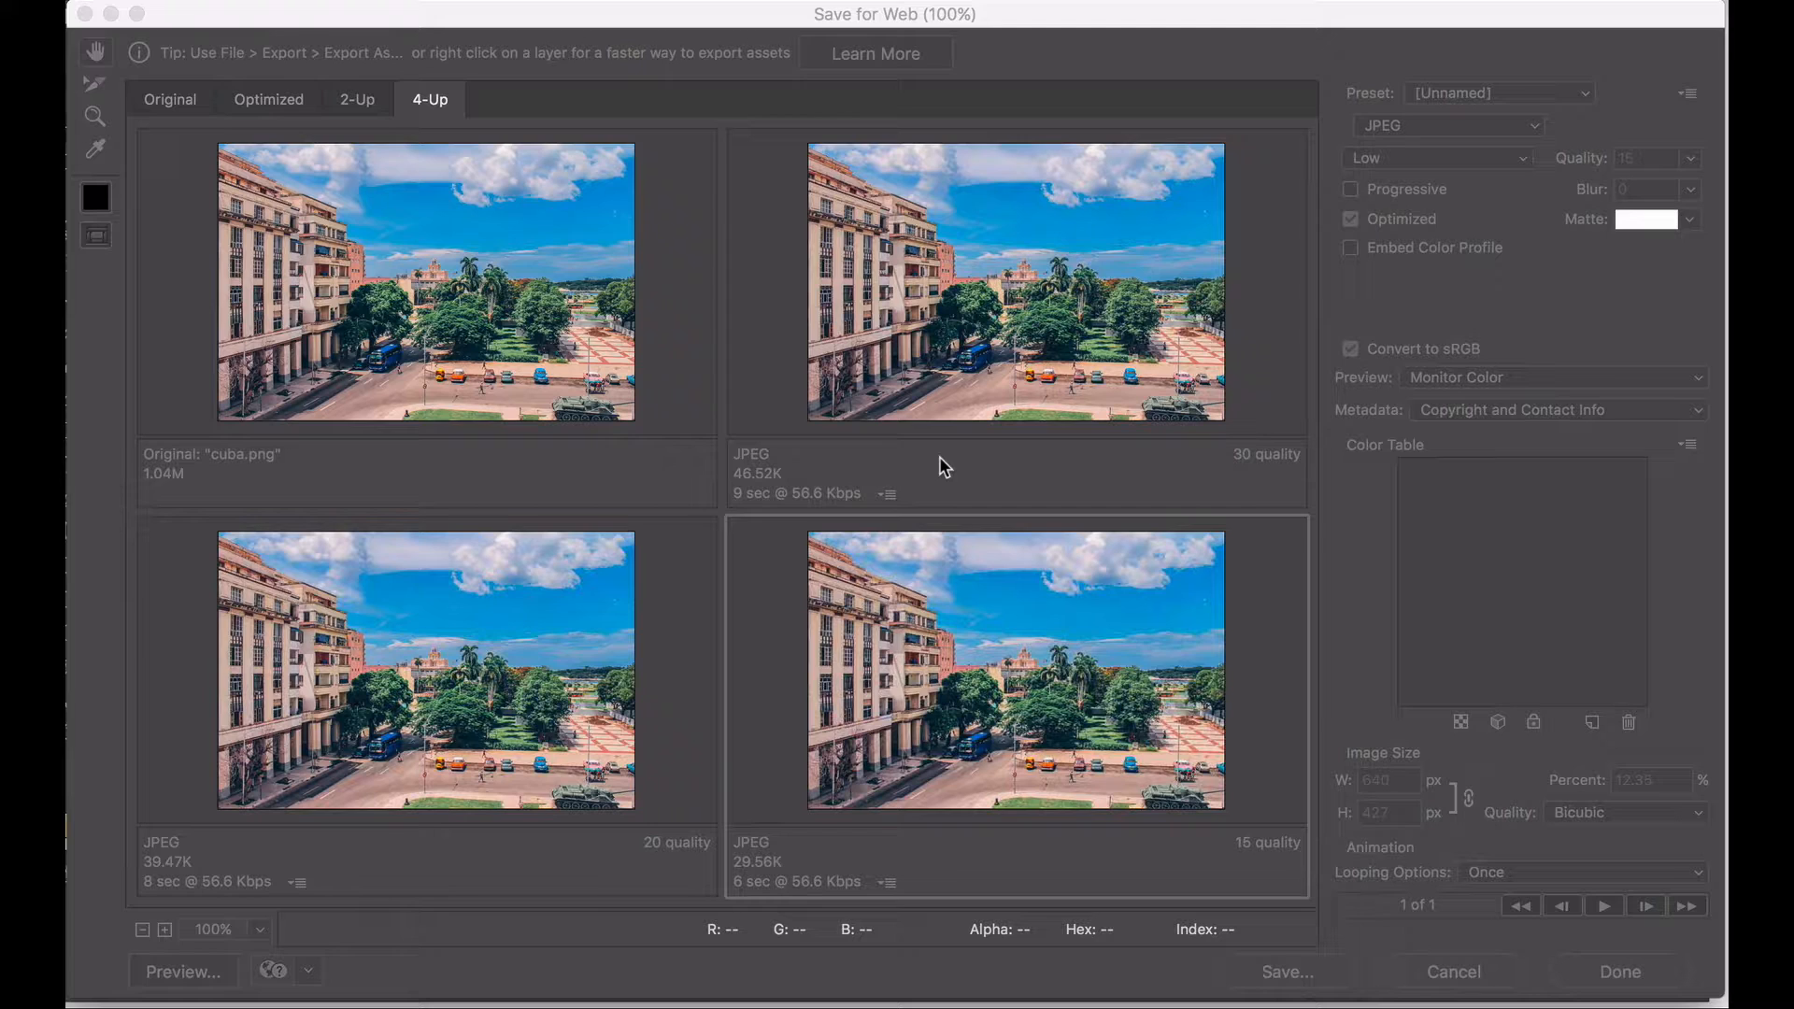
pyautogui.click(617, 618)
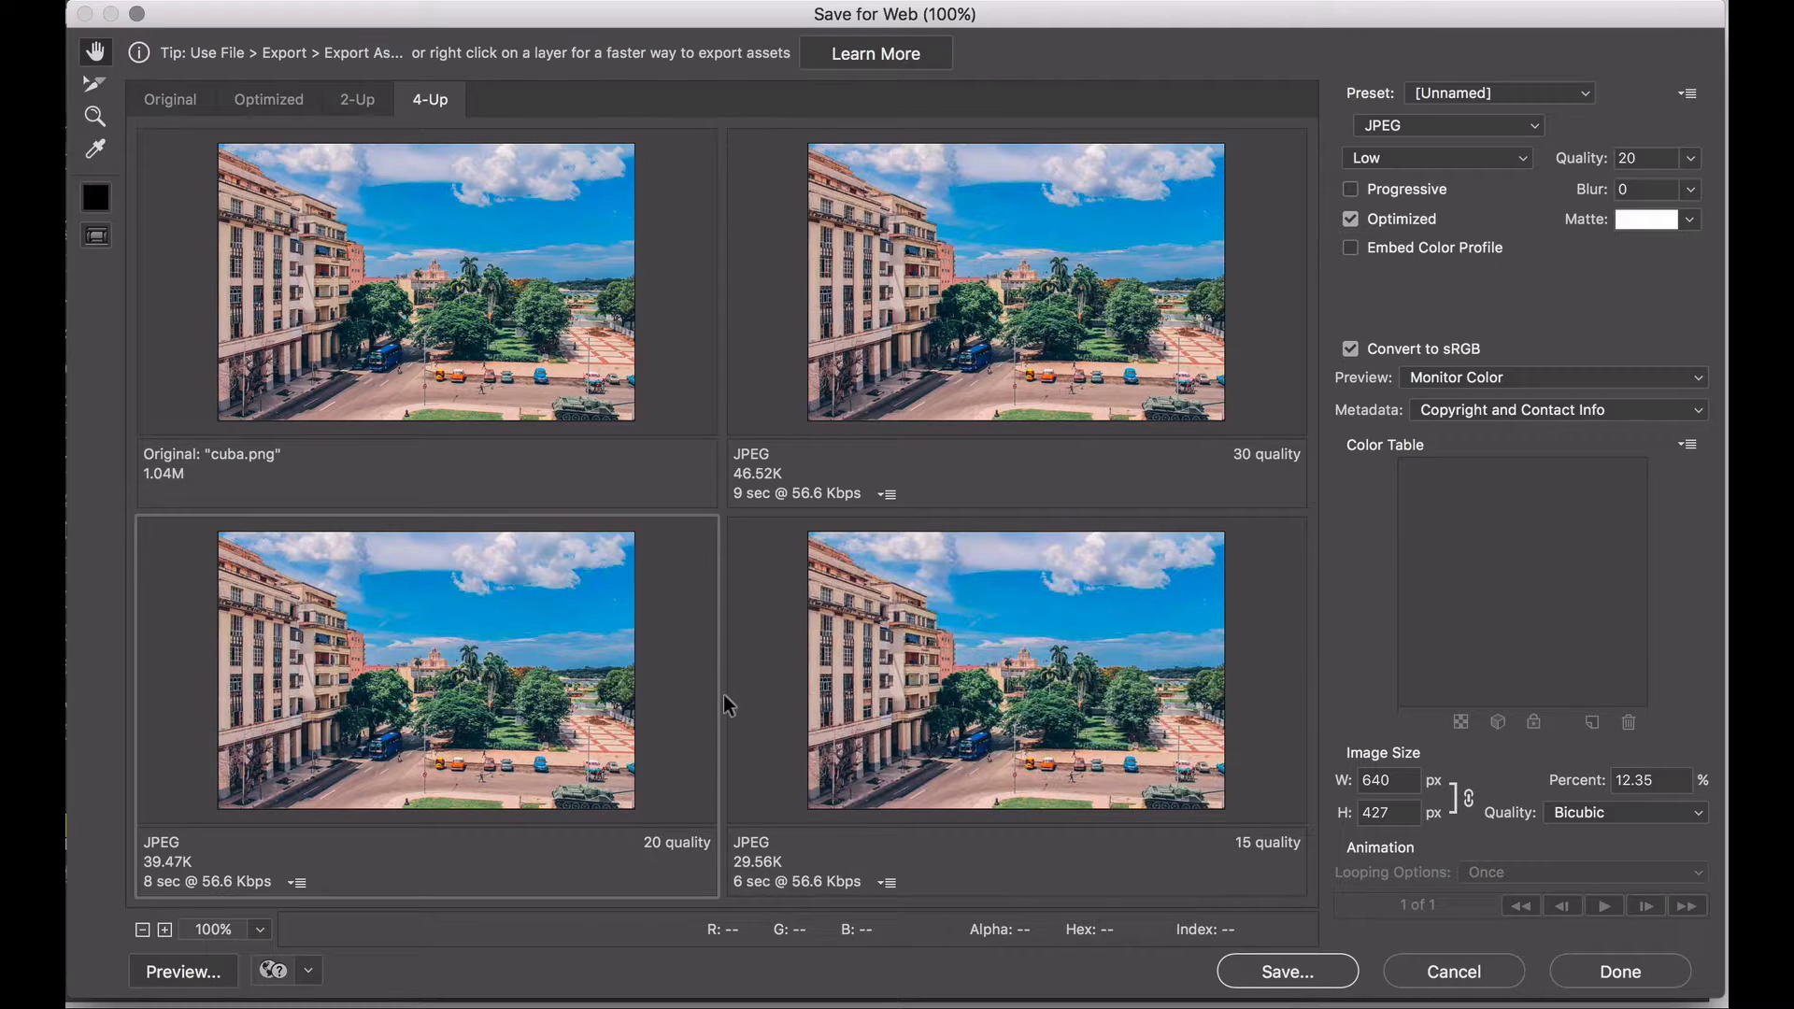
pyautogui.click(1286, 972)
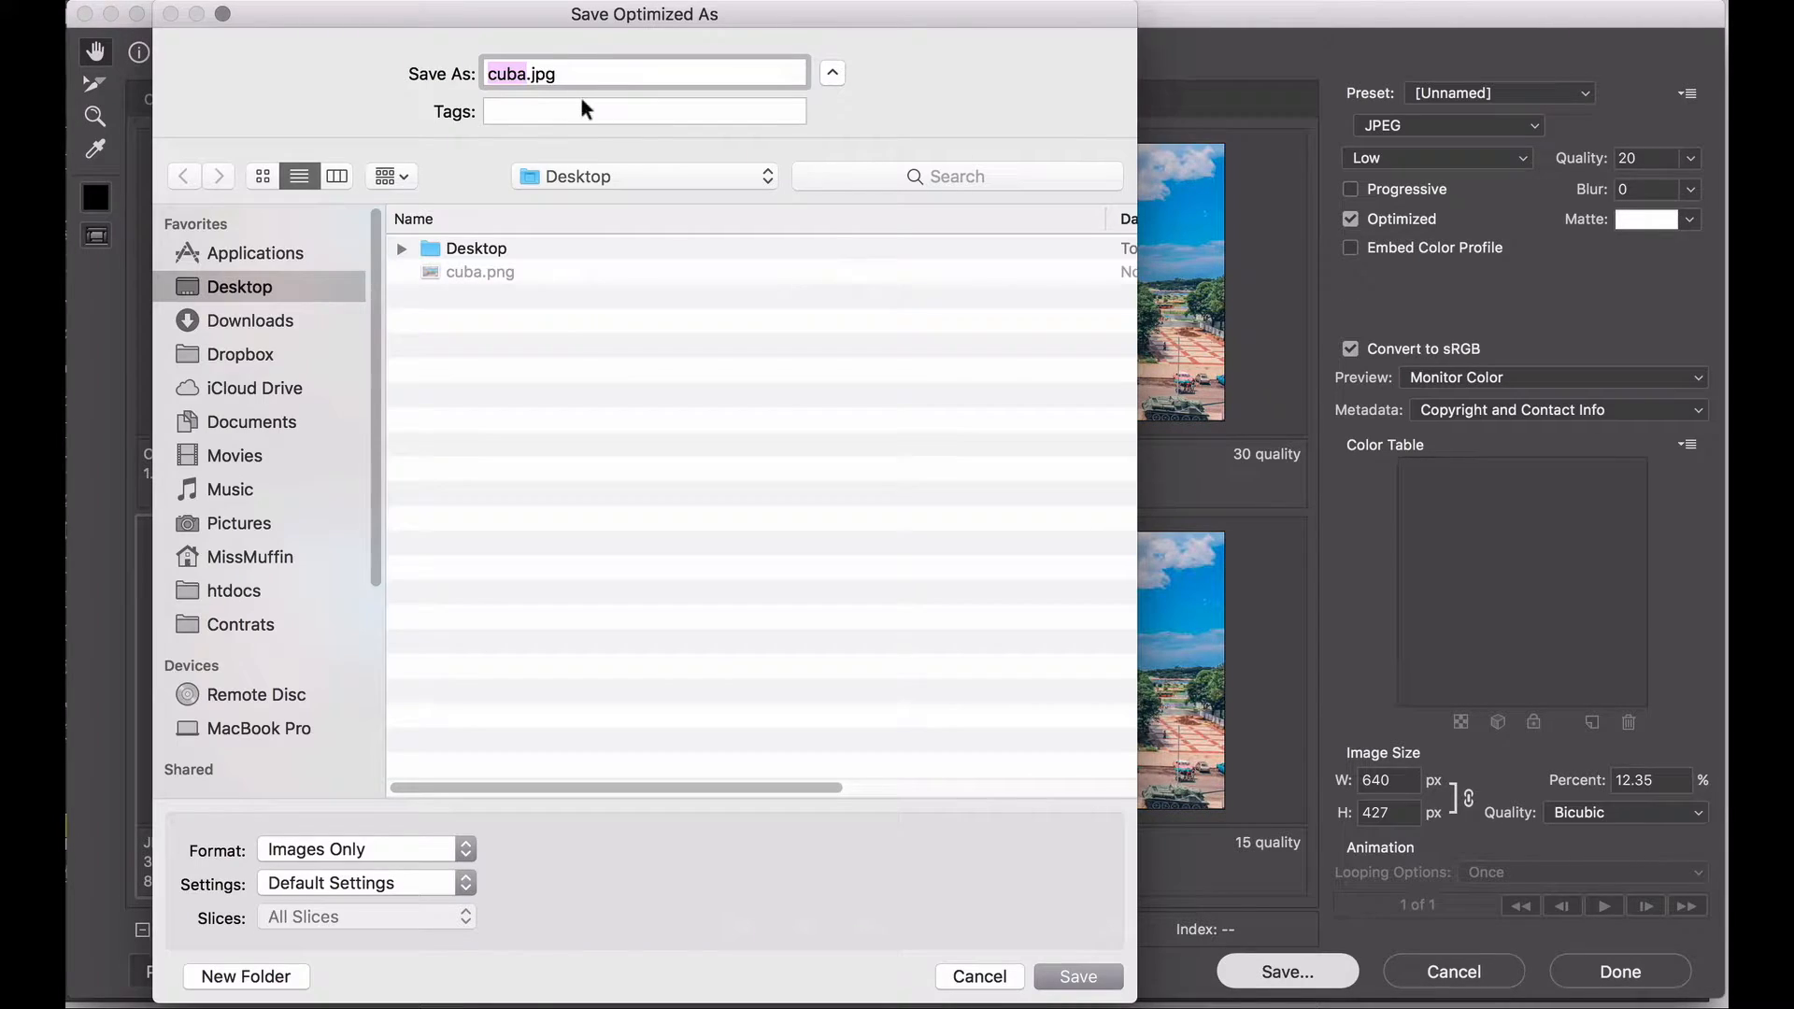
pyautogui.click(529, 73)
pyautogui.write('-optimisée')
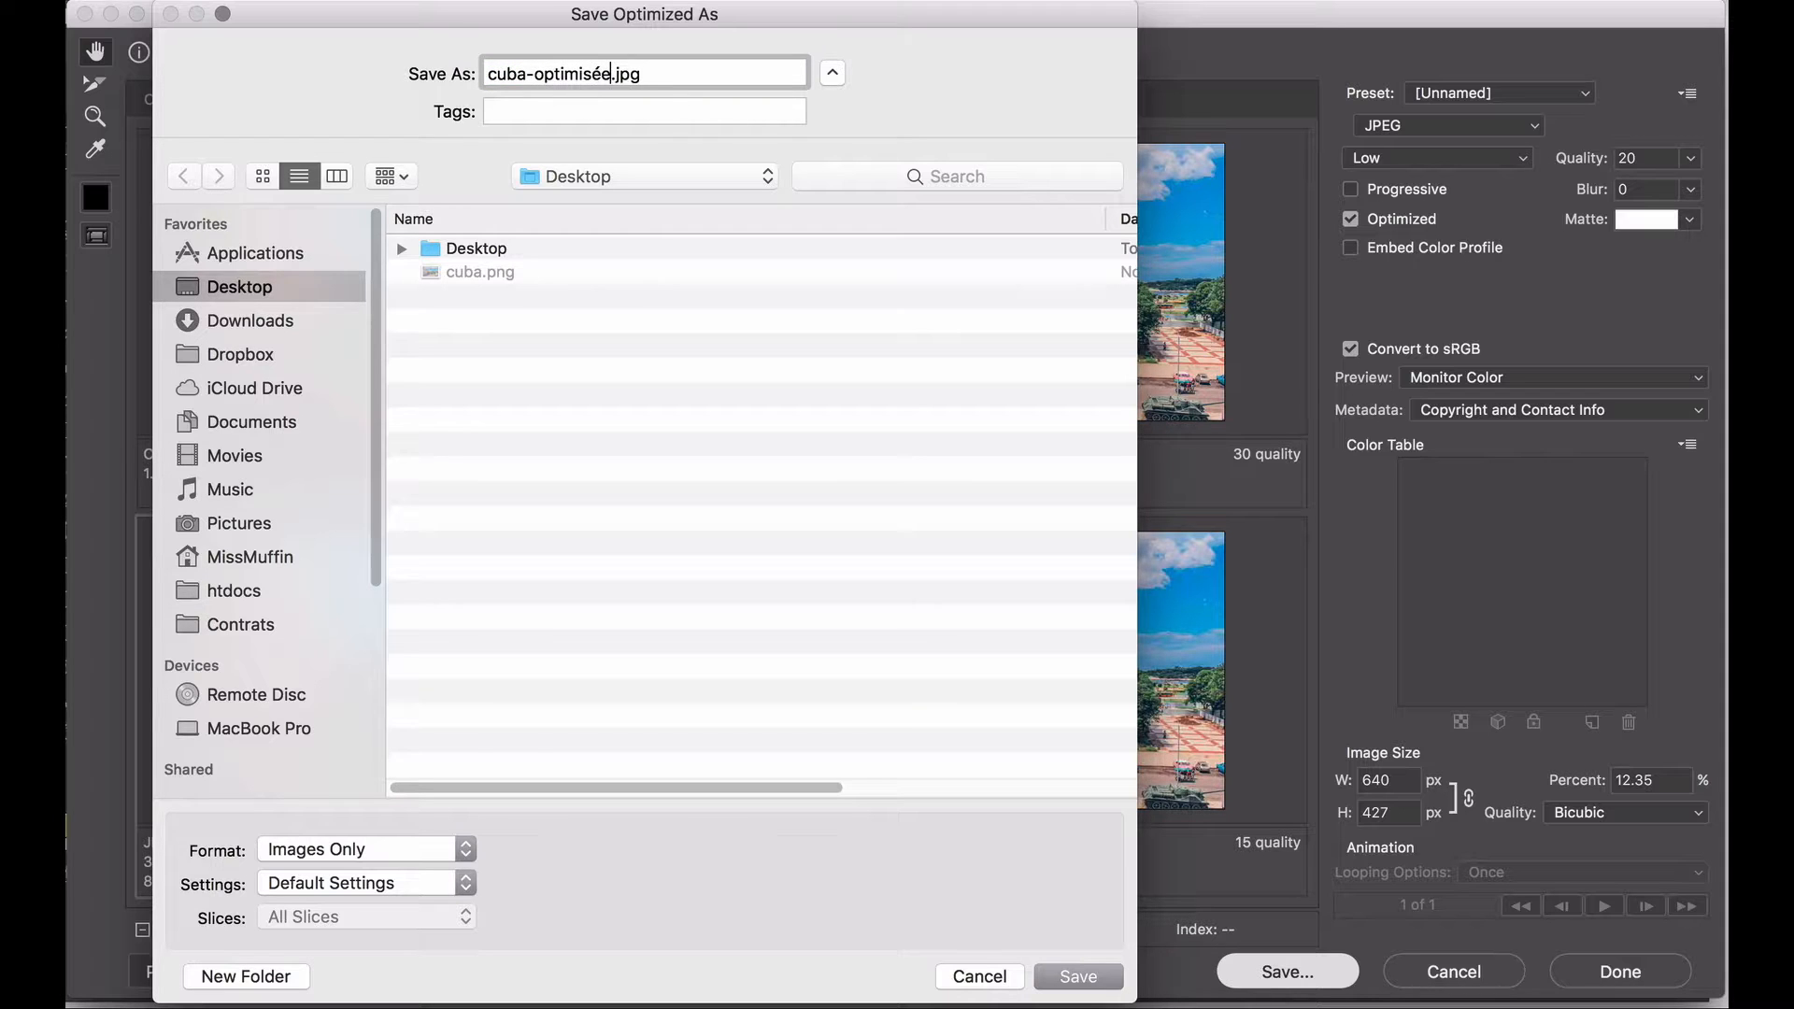
pyautogui.press('Return')
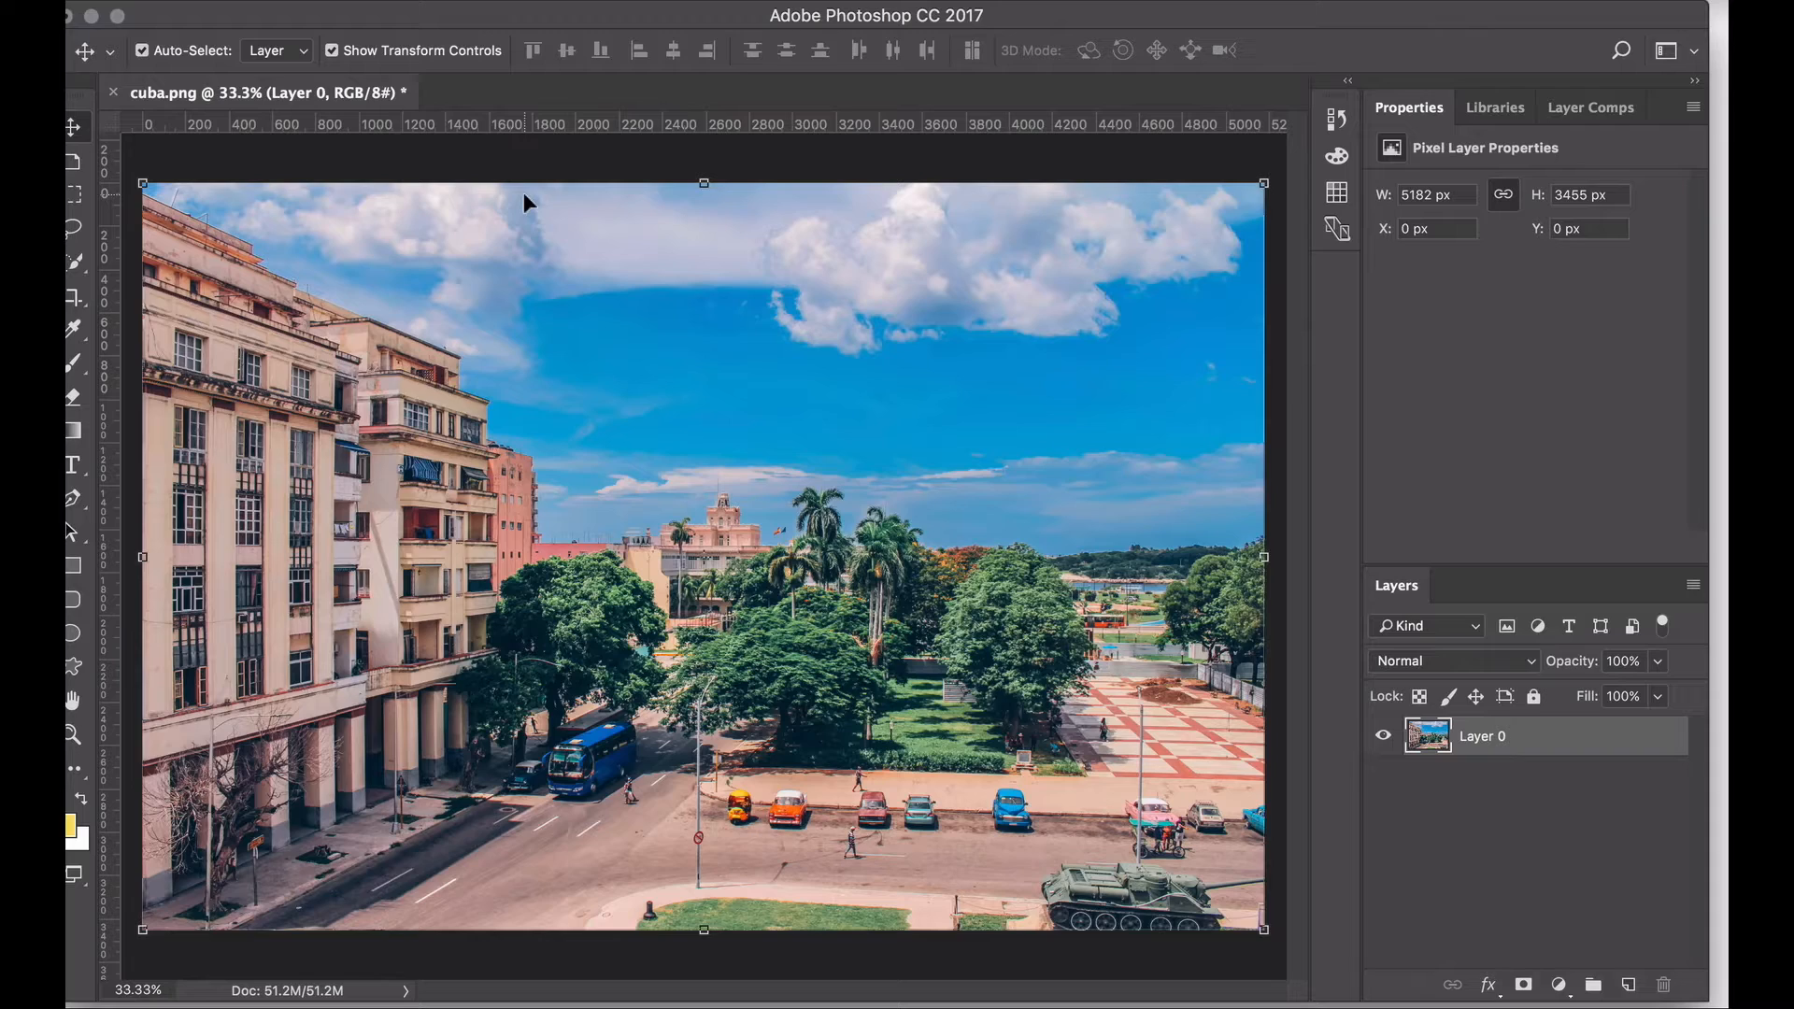
# Switch to Finder and open cuba-optimisee.jpg and cuba.png together, arranging their windows to compare the images.
pyautogui.moveTo(429, 25); pyautogui.dragTo(513, 398)
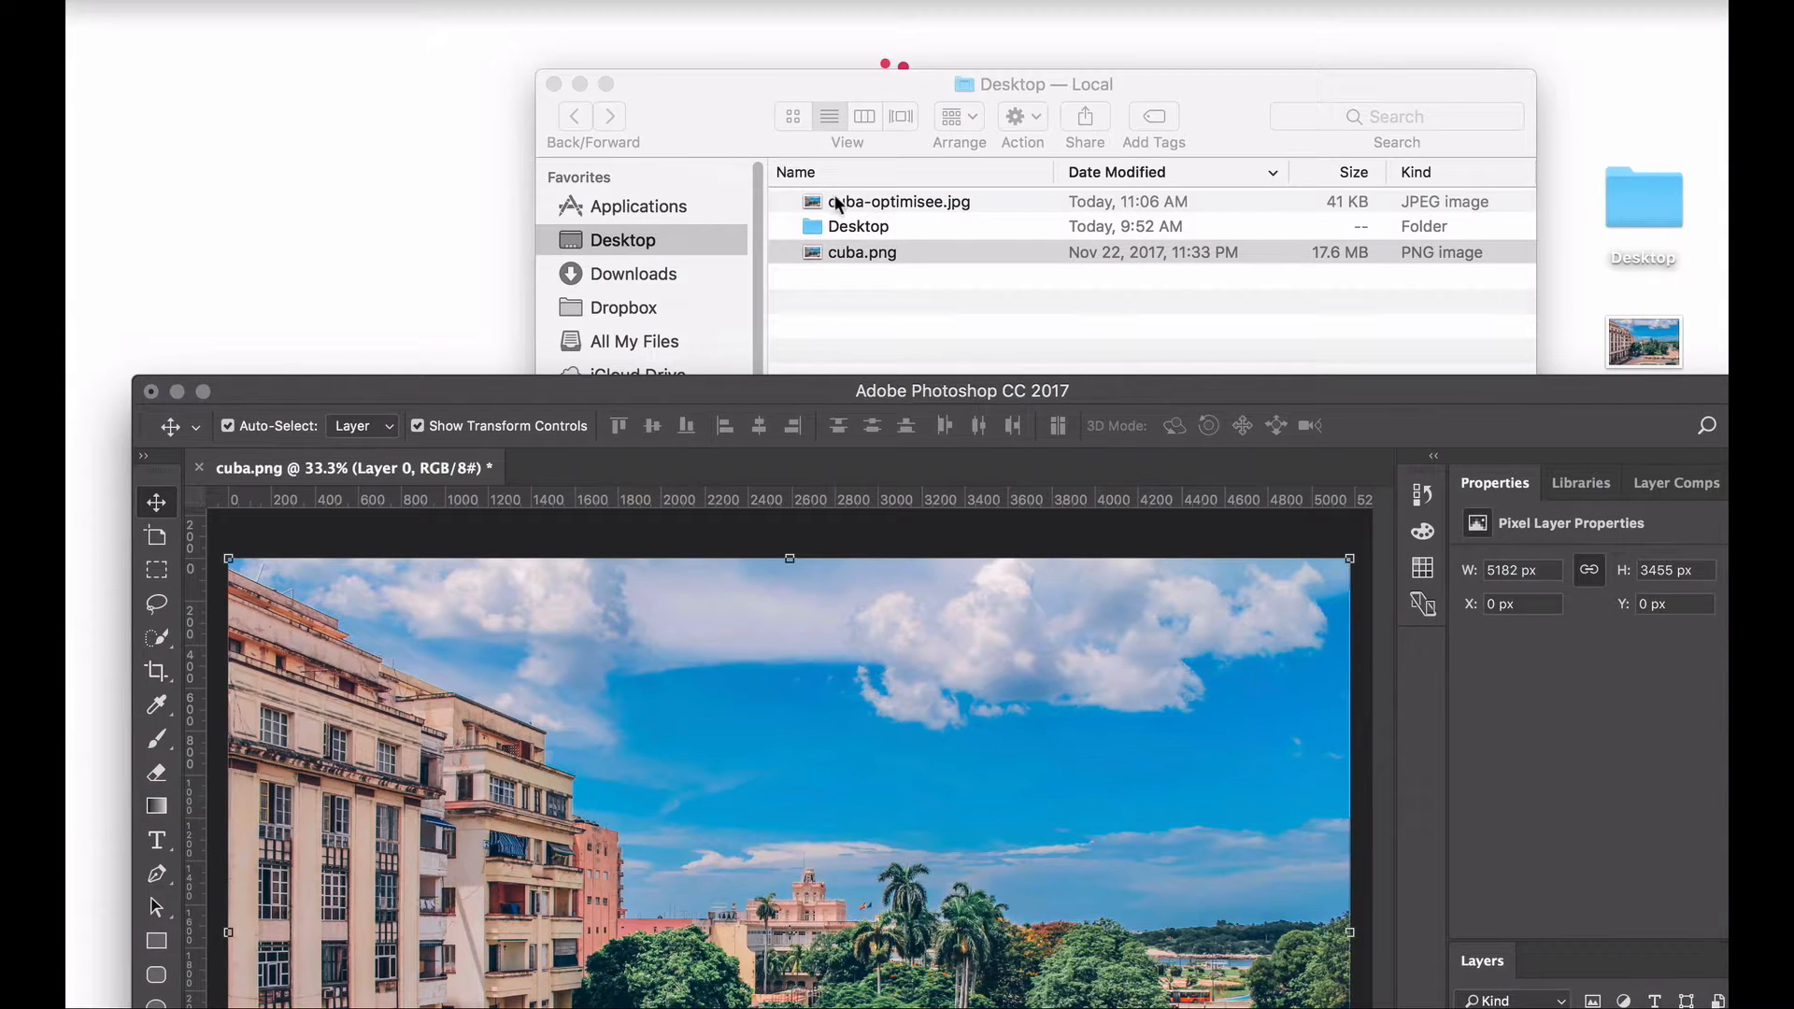
pyautogui.click(701, 109)
pyautogui.keyDown('super'); pyautogui.click(849, 207); pyautogui.keyUp('super')
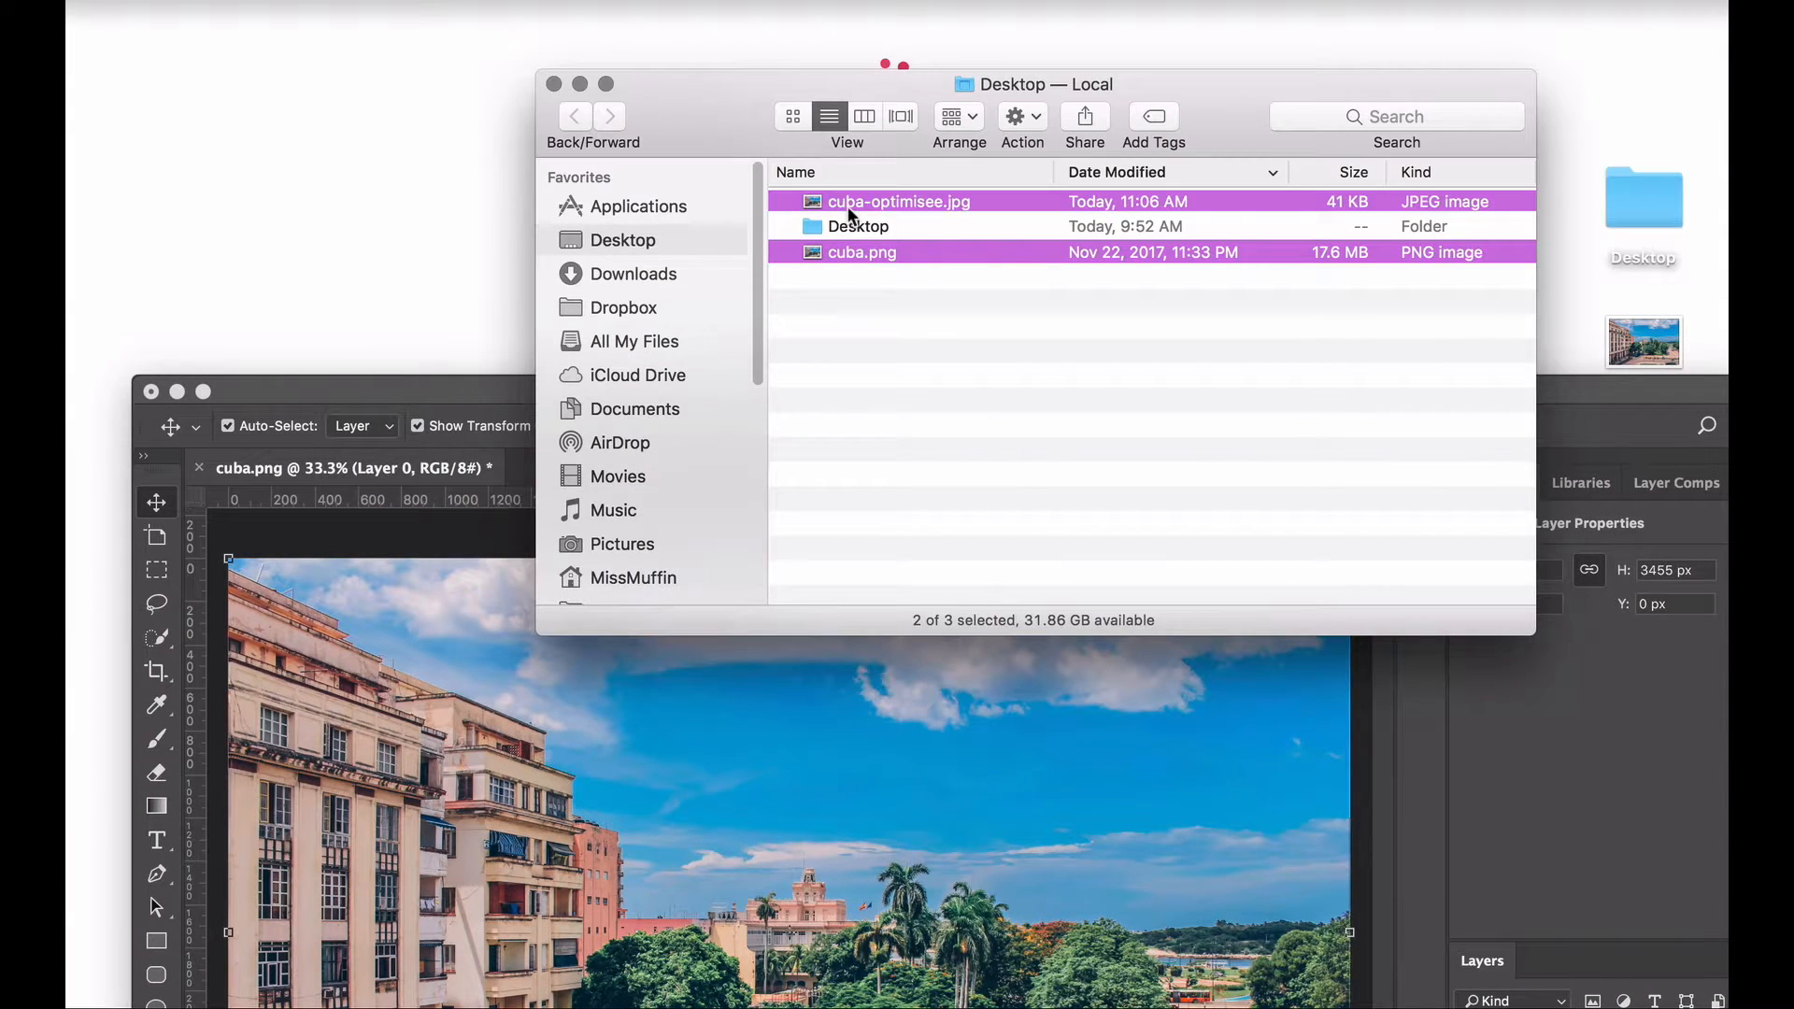
pyautogui.doubleClick(846, 206)
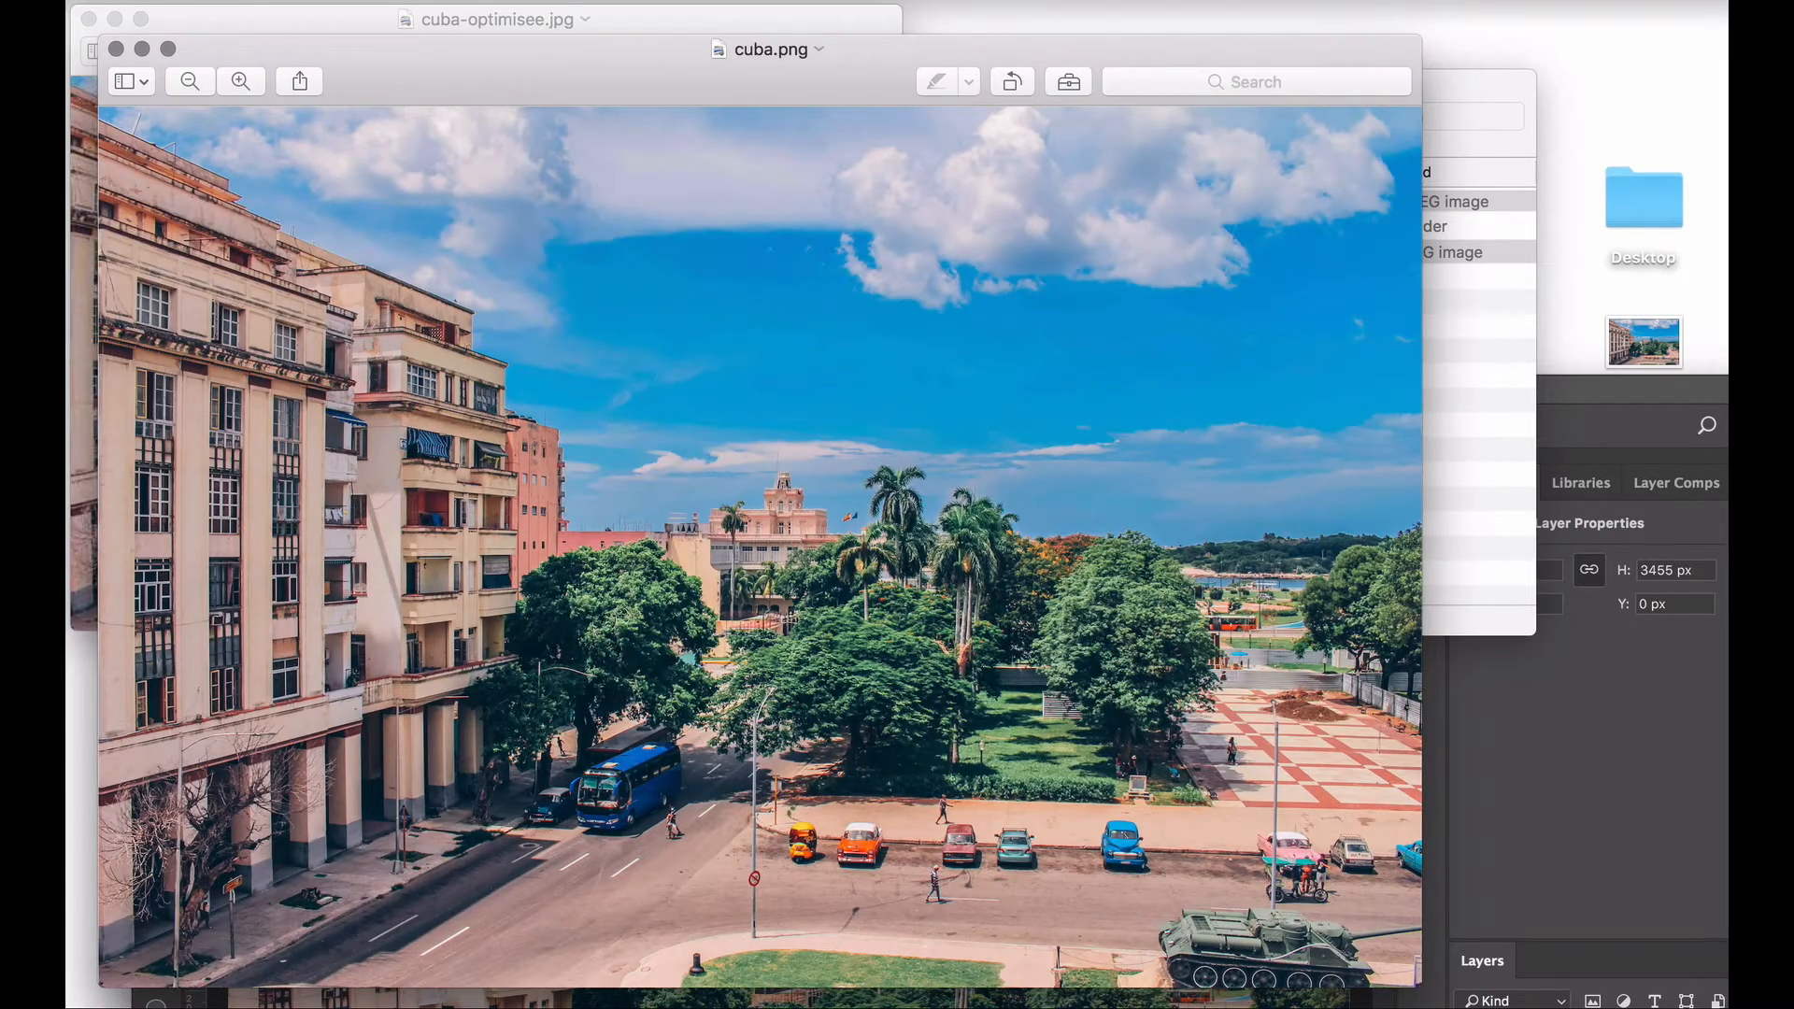
pyautogui.click(540, 17)
pyautogui.moveTo(540, 18); pyautogui.dragTo(1276, 150)
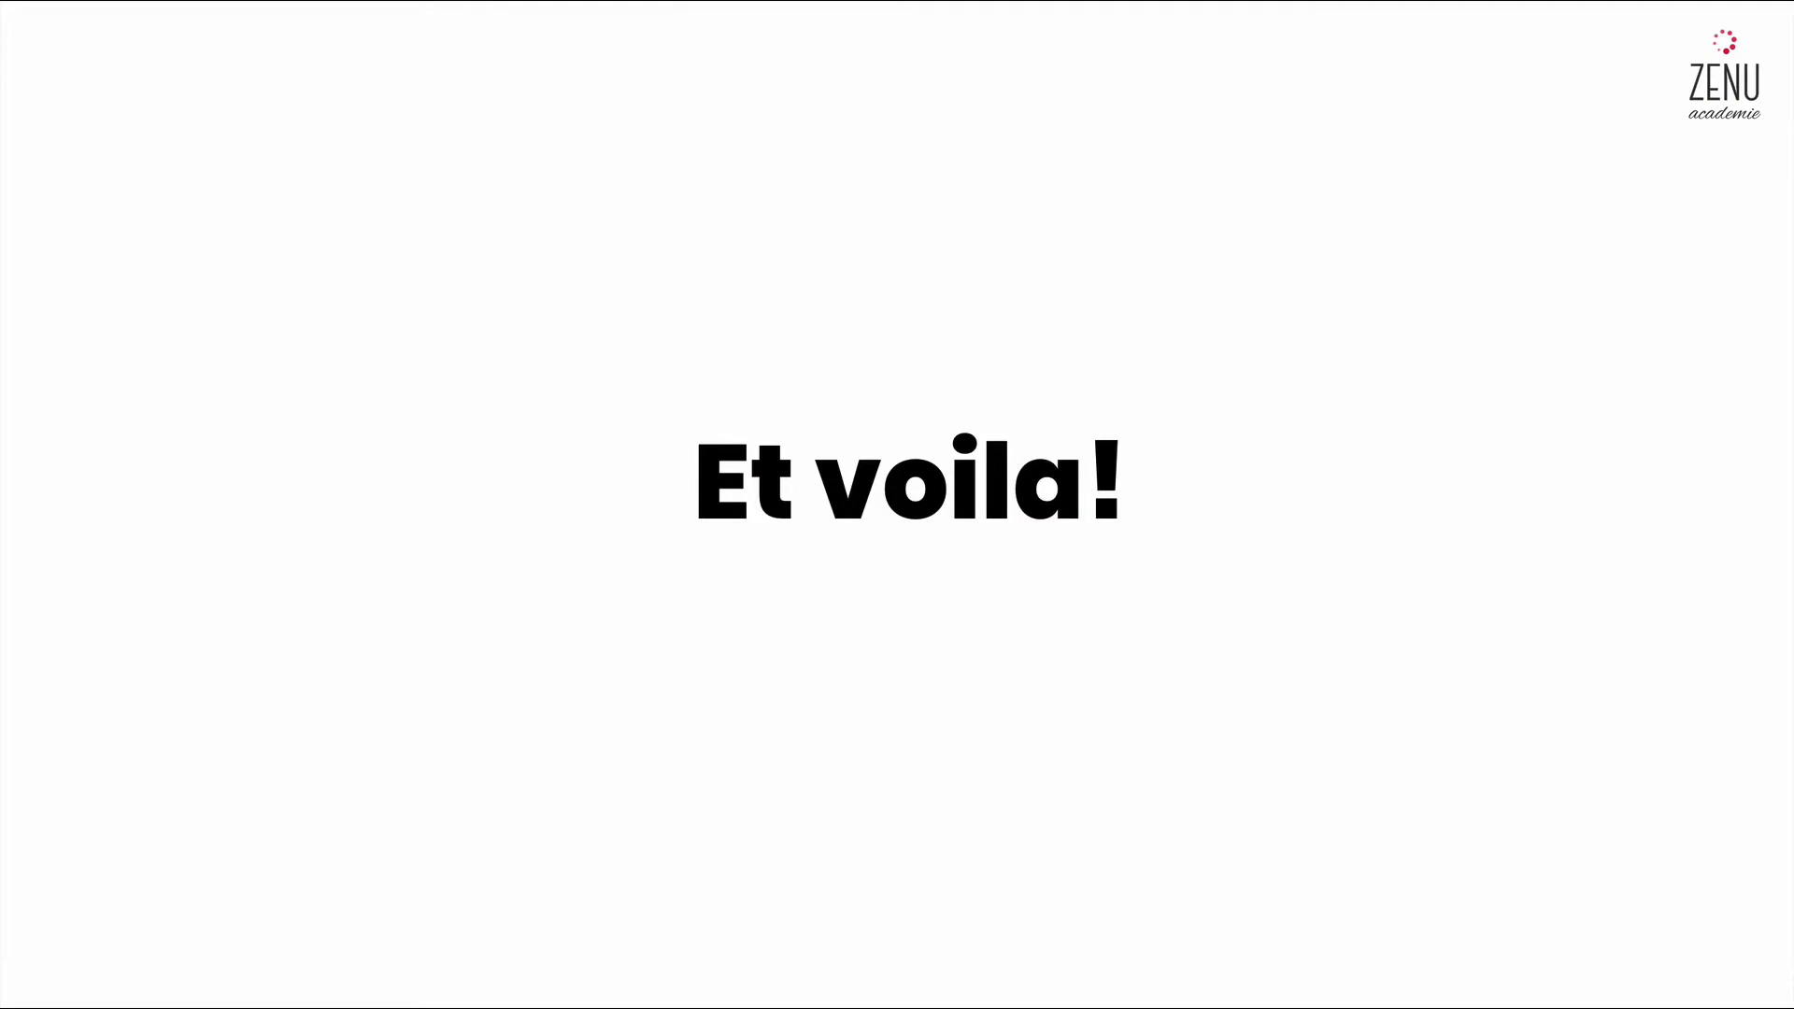